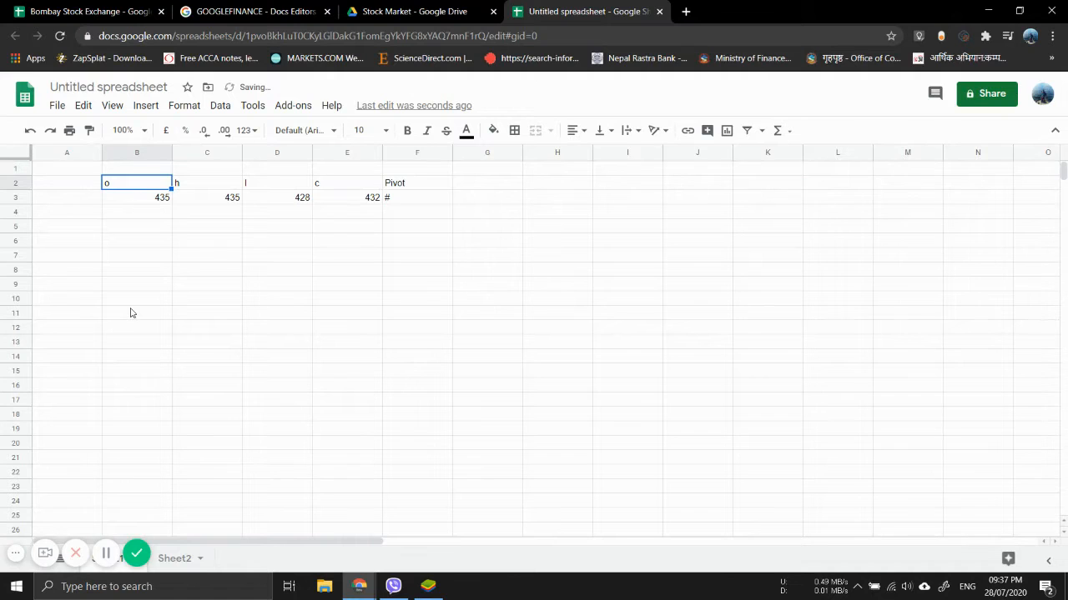
- Clear the o, h, l, c and Pivot table in cells B2:F3
{"action": "key", "text": "shift+Down"}
{"action": "key", "text": "ctrl+shift+Right"}
{"action": "key", "text": "ctrl+shift+Right"}
{"action": "key", "text": "ctrl+shift+Left"}
{"action": "key", "text": "ctrl+shift+Left"}
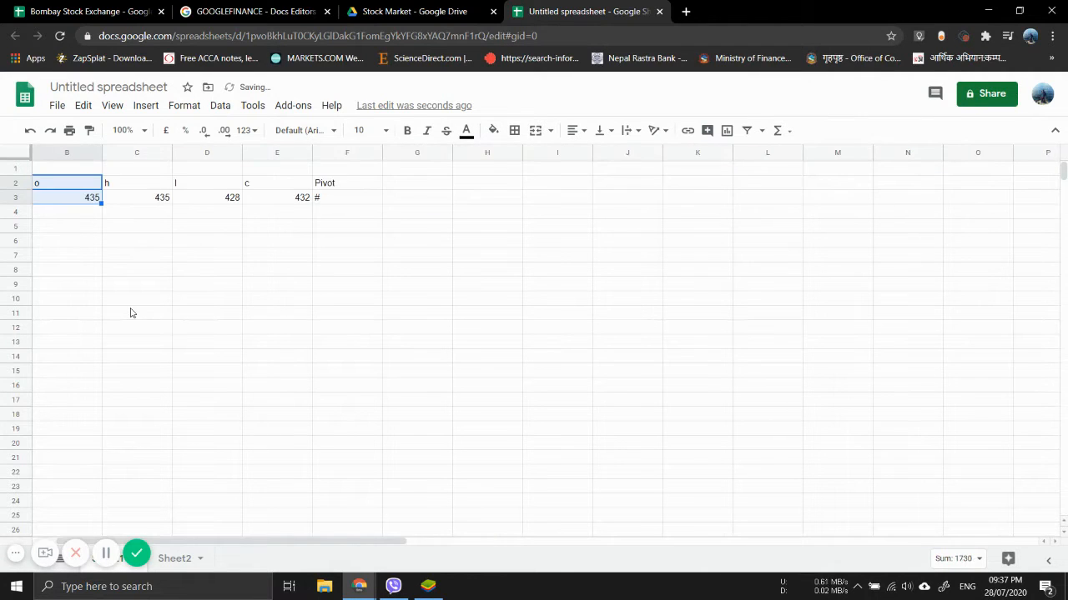
{"action": "key", "text": "ctrl+shift+Right"}
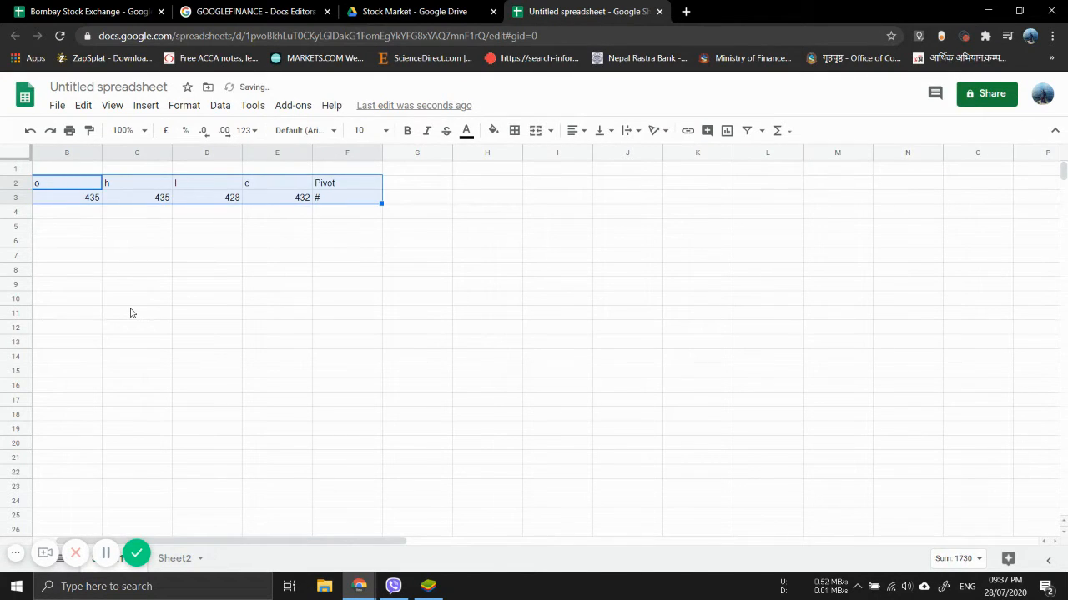
{"action": "key", "text": "Delete"}
- Enter the header "symbol" in A1 and the ticker ".dax" in A2
{"action": "key", "text": "ctrl+Home"}
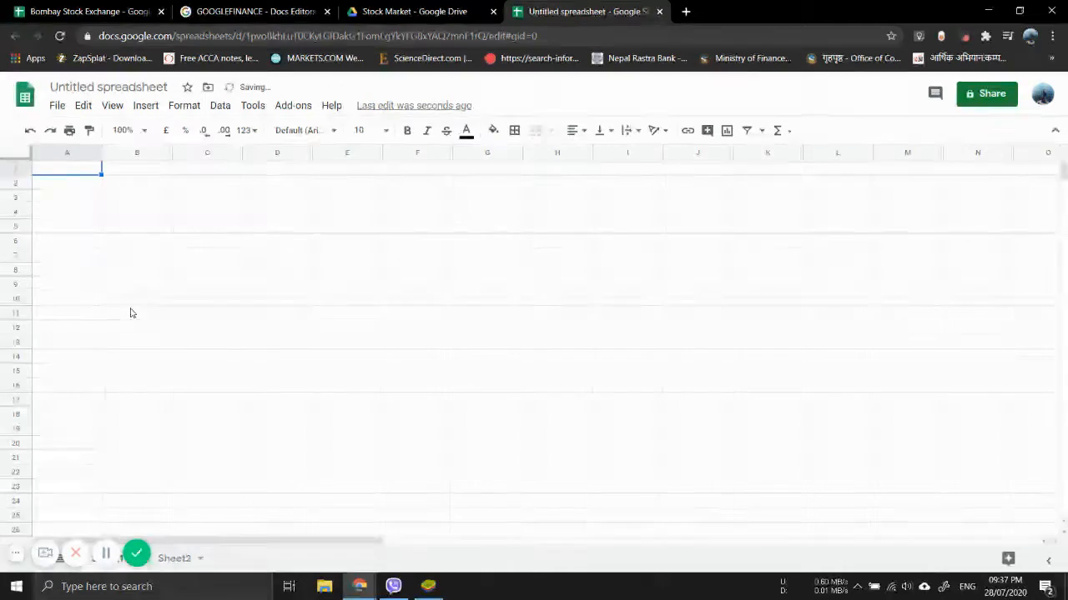
{"action": "type", "text": "sy"}
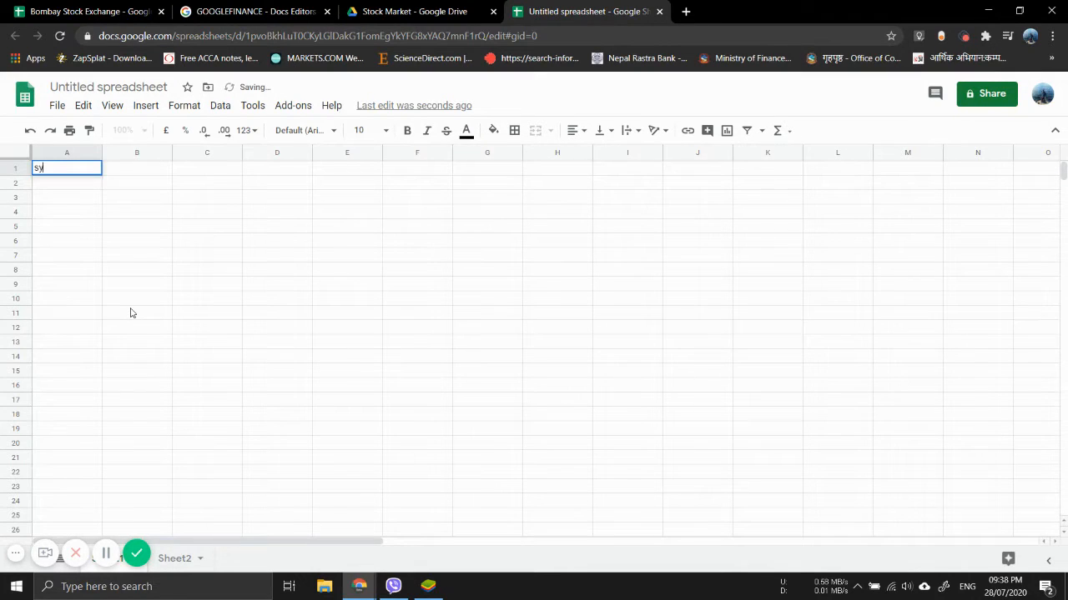
{"action": "type", "text": "mbol"}
{"action": "key", "text": "Return"}
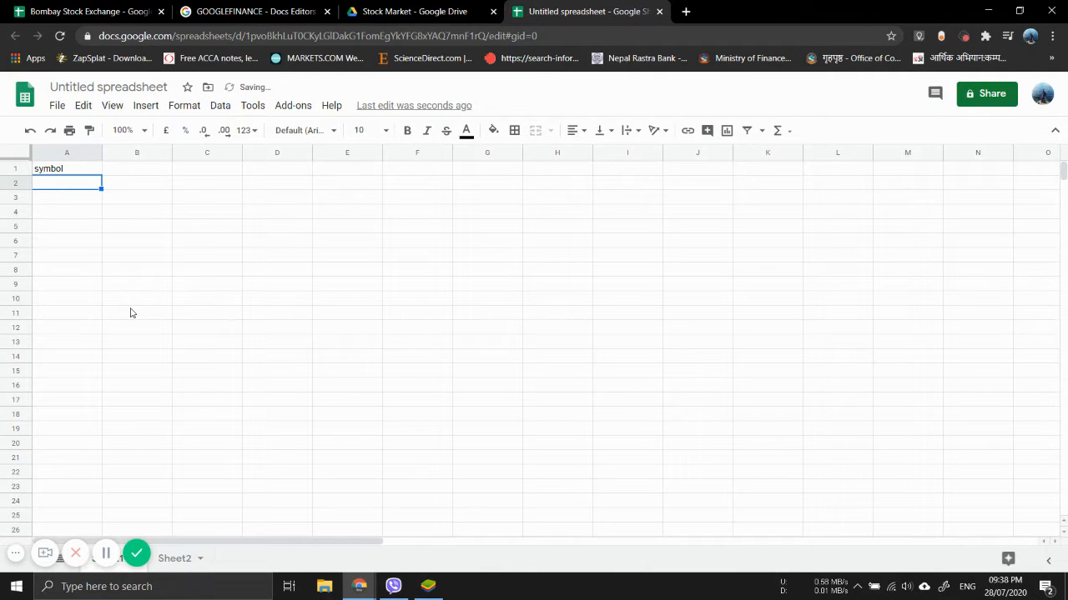
{"action": "type", "text": "S"}
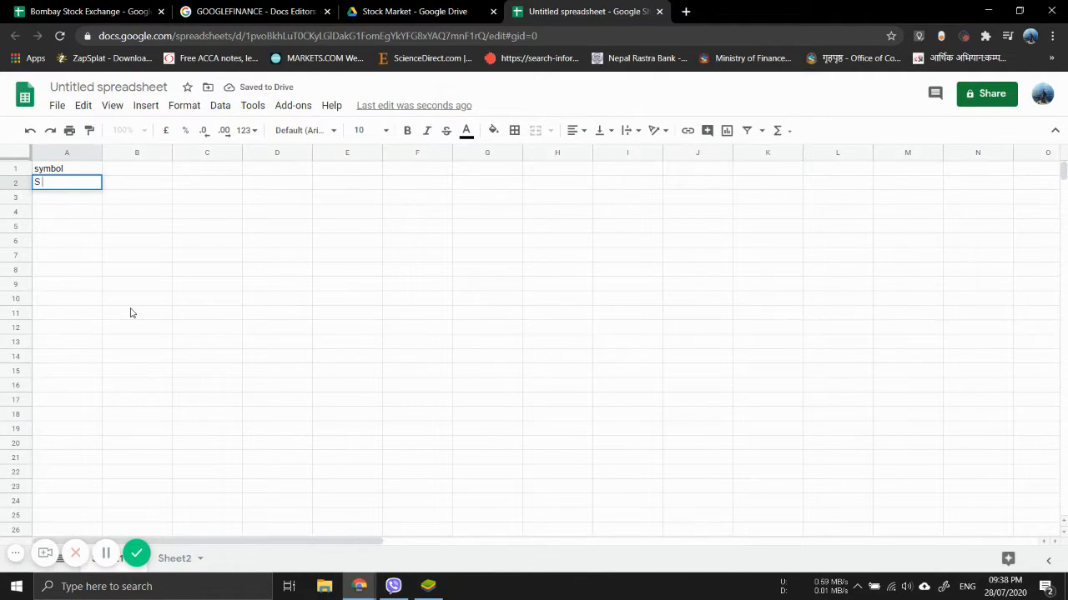
{"action": "key", "text": "BackSpace"}
{"action": "type", "text": "dax"}
{"action": "key", "text": "Return"}
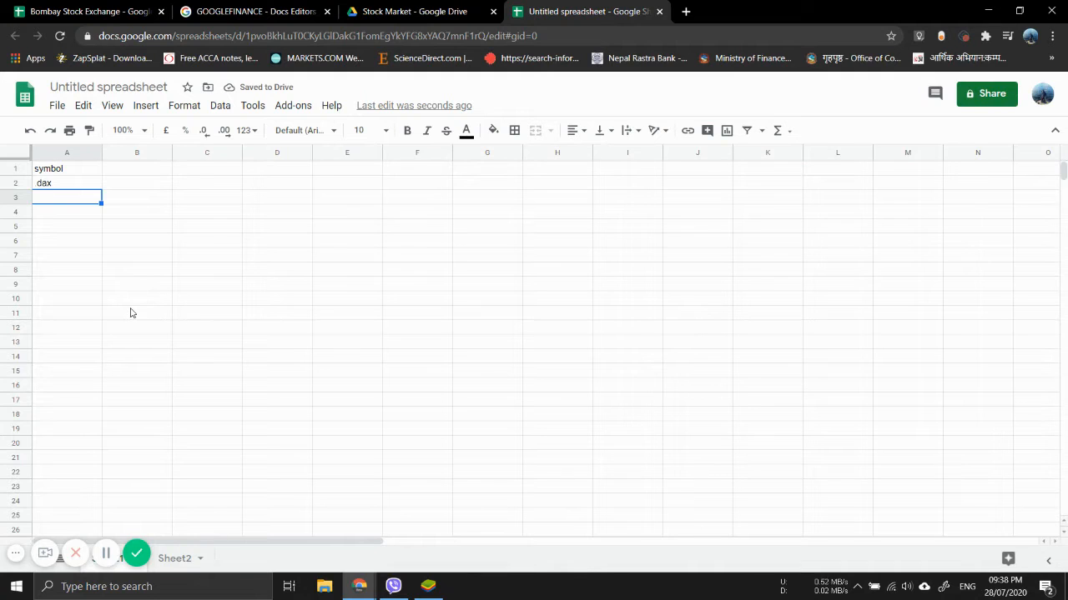
- Enter the ticker RELIANCE in A3
{"action": "type", "text": "D"}
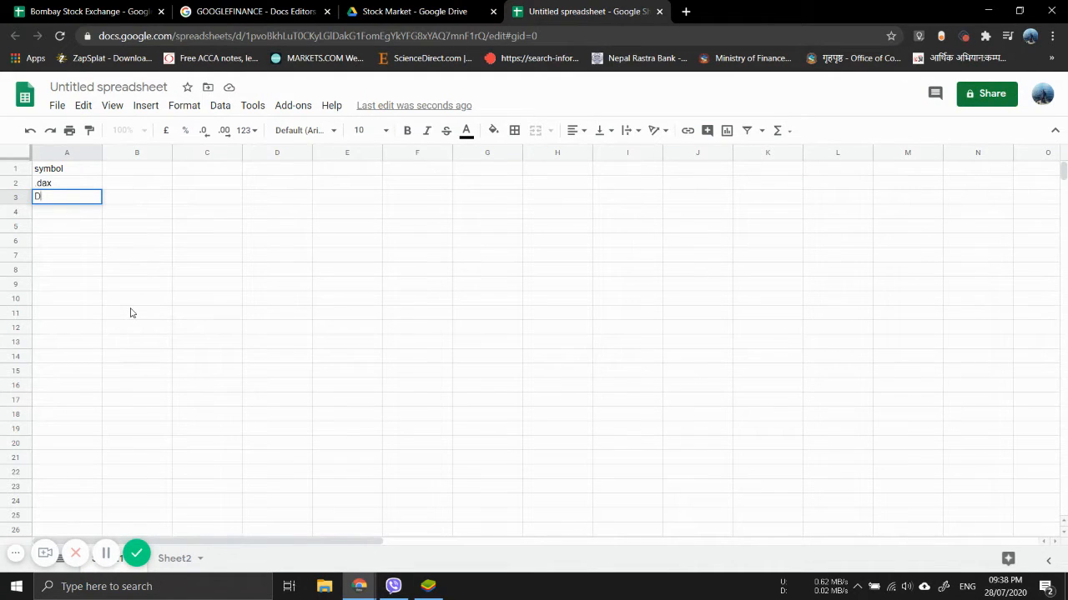
{"action": "key", "text": "BackSpace"}
{"action": "type", "text": "REIIANCE"}
{"action": "key", "text": "Up"}
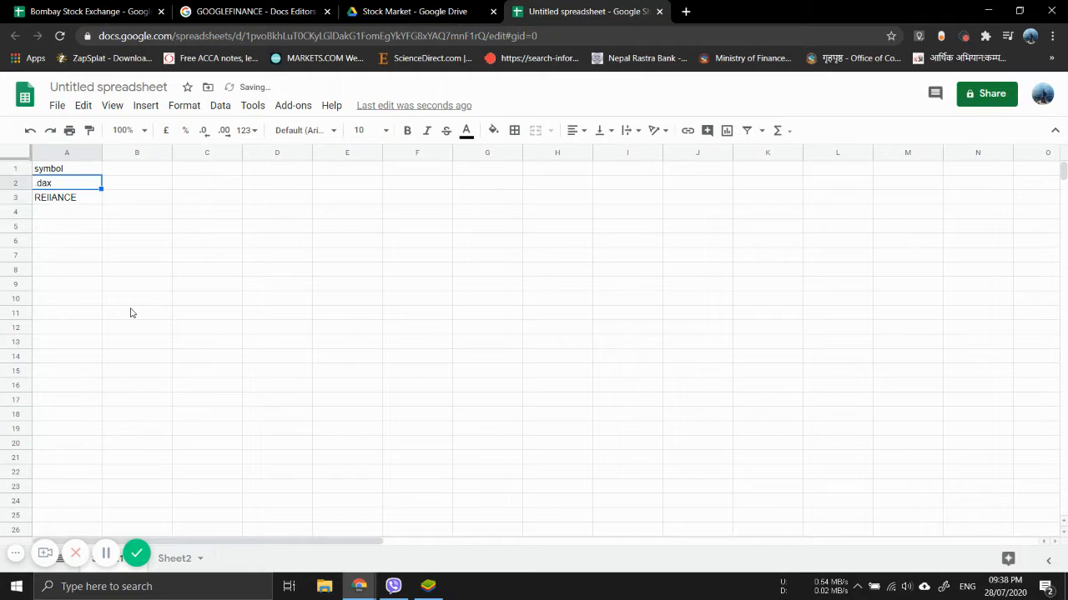
{"action": "key", "text": "Down"}
{"action": "key", "text": "Return"}
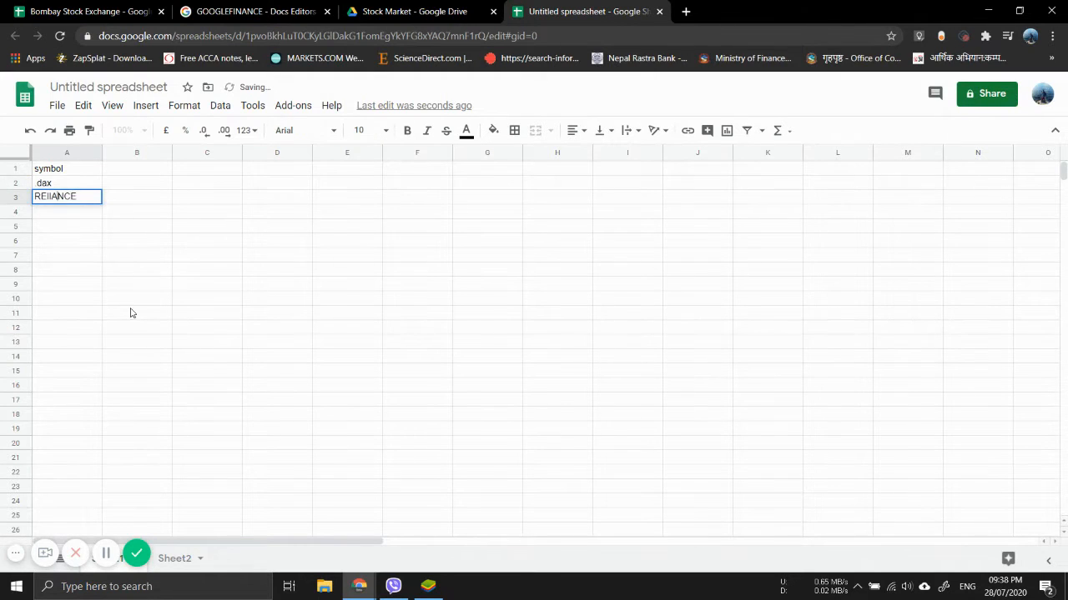
{"action": "key", "text": "BackSpace"}
{"action": "type", "text": "L"}
{"action": "key", "text": "Return"}
- Enter the tickers APPL in A4 and TSLA in A5
{"action": "type", "text": "APPL"}
{"action": "key", "text": "Up"}
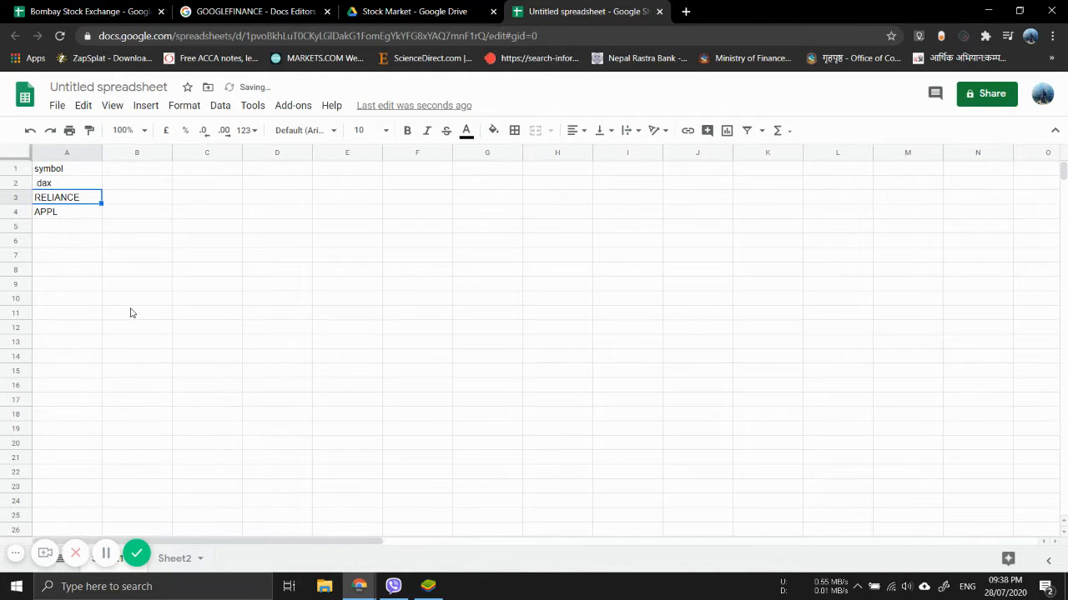
{"action": "key", "text": "Down"}
{"action": "key", "text": "Down"}
{"action": "type", "text": "TSLA"}
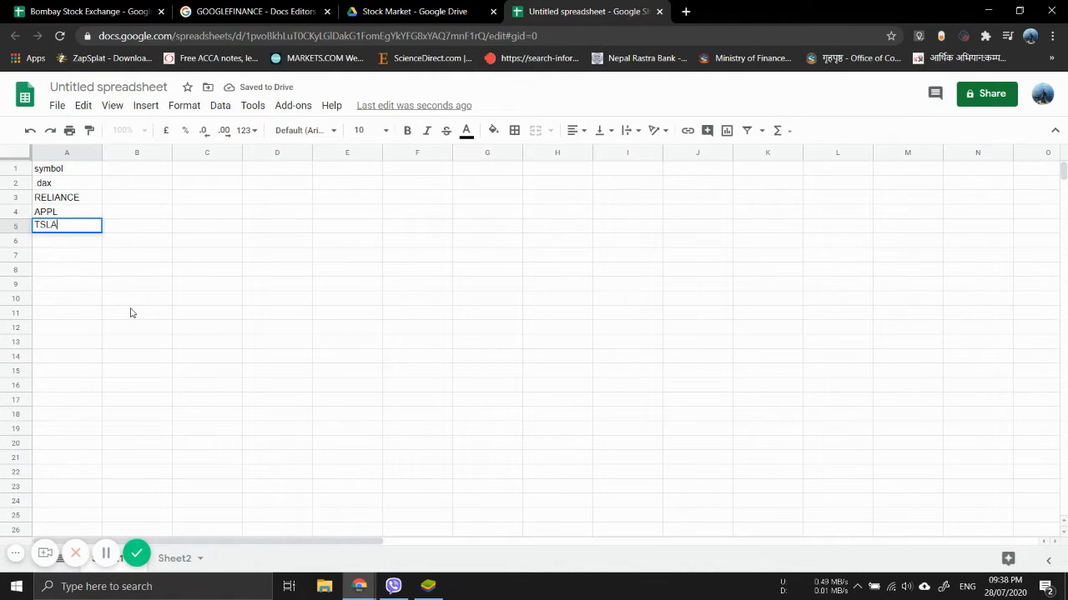
{"action": "key", "text": "Up"}
{"action": "key", "text": "Down"}
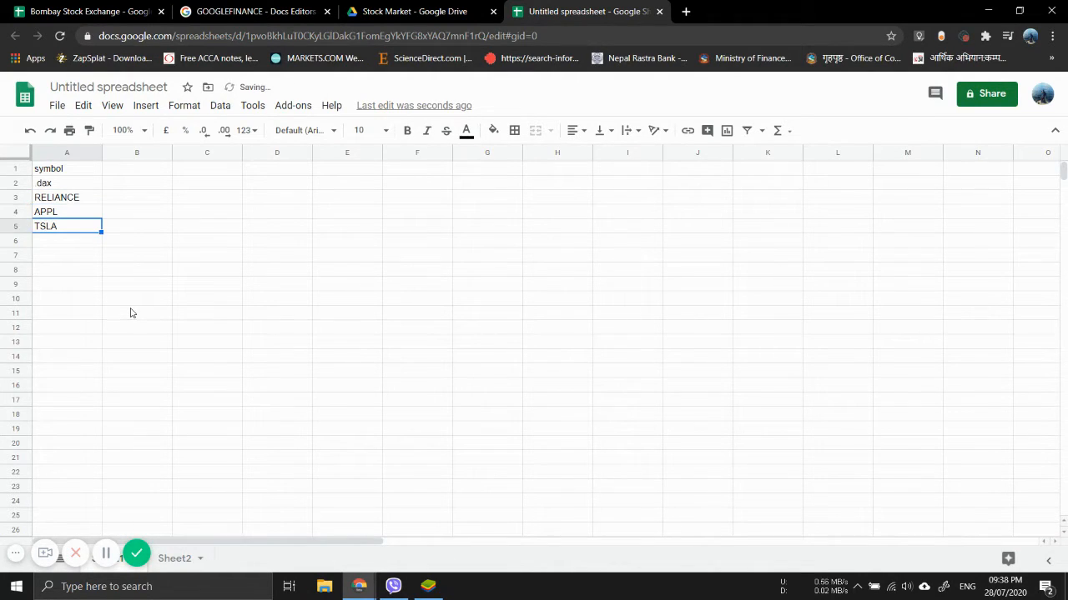
- Enter the column header "name" in B1
{"action": "key", "text": "Right"}
{"action": "key", "text": "Up"}
{"action": "key", "text": "Up"}
{"action": "key", "text": "Up"}
{"action": "key", "text": "Up"}
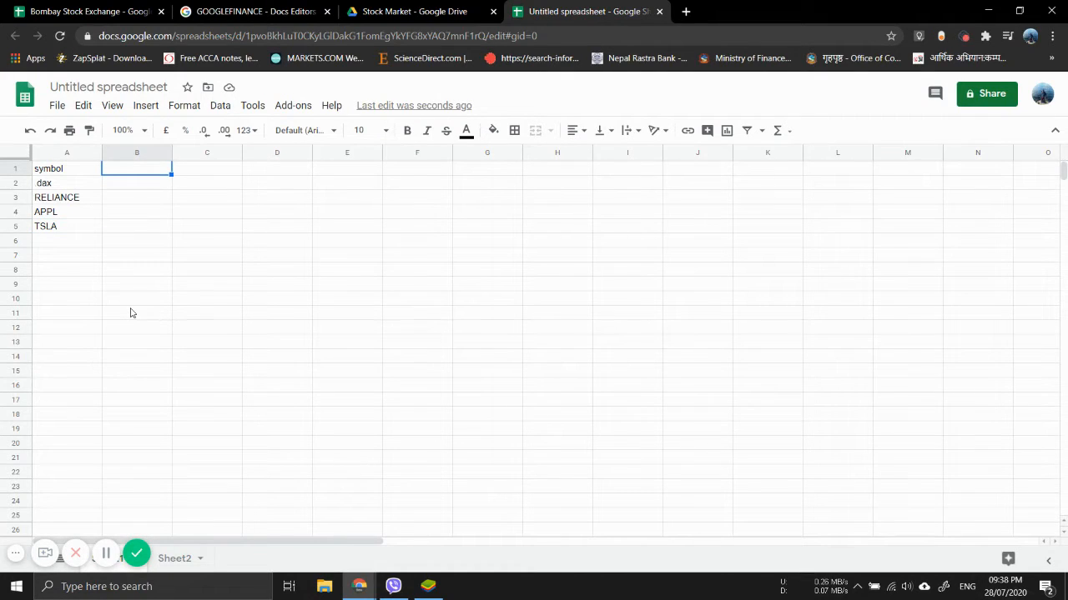
{"action": "type", "text": "name"}
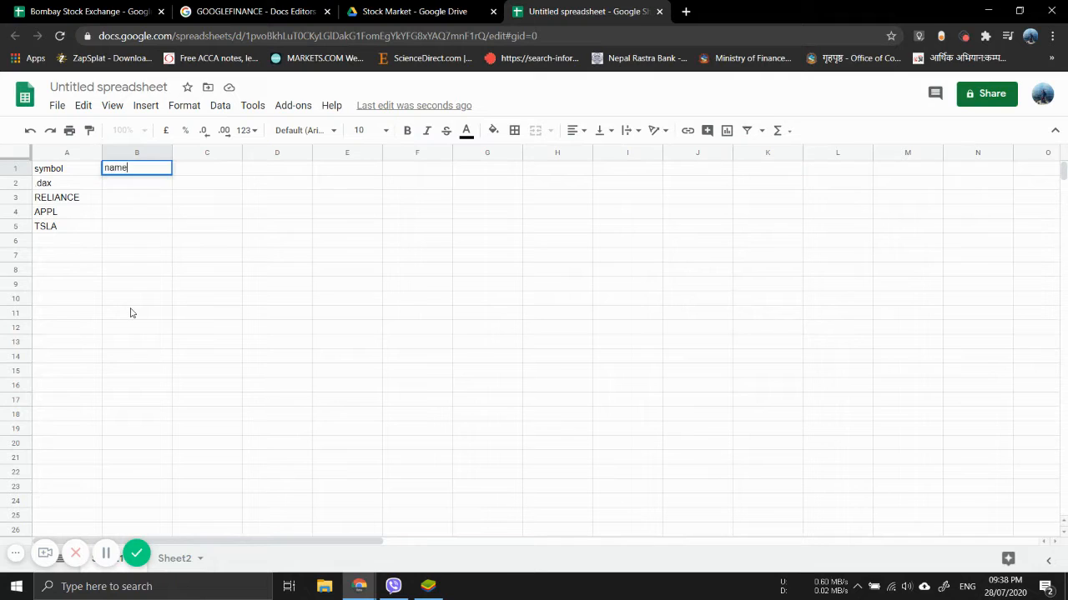
{"action": "key", "text": "Return"}
- Begin a GOOGLEFINANCE formula in B2 with A2 as the ticker and "name" as the attribute
{"action": "type", "text": "="}
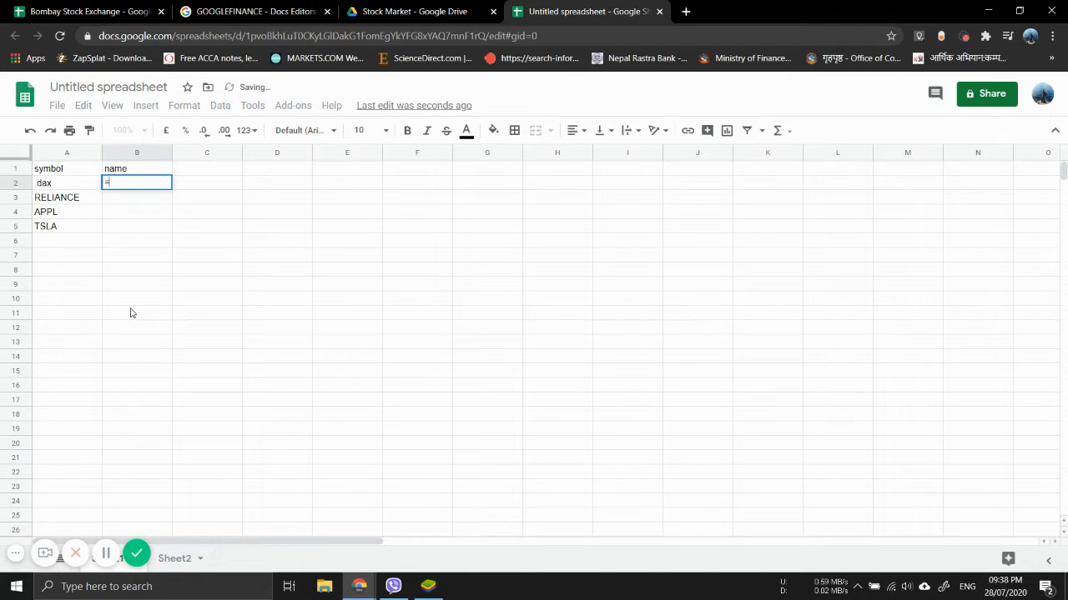
{"action": "key", "text": "Left"}
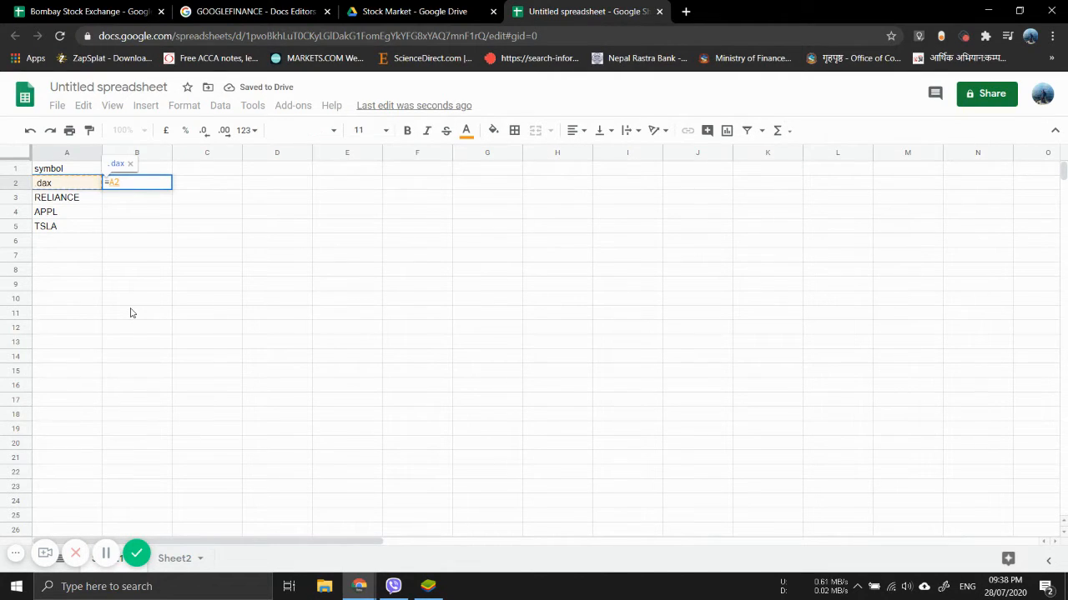
{"action": "key", "text": "BackSpace"}
{"action": "type", "text": "GOOG"}
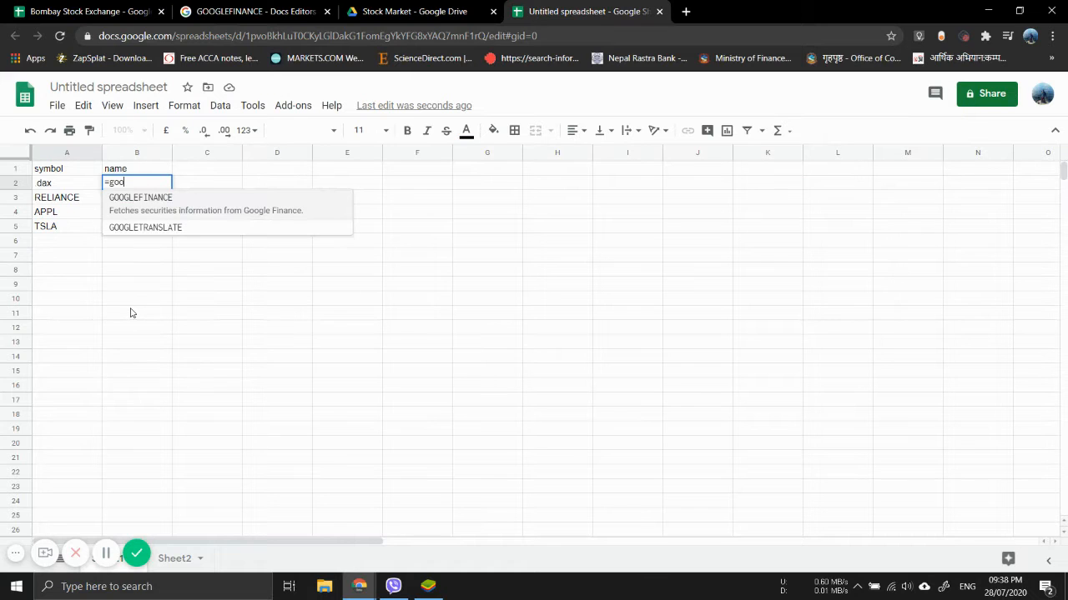
{"action": "key", "text": "Tab"}
{"action": "type", "text": "A2"}
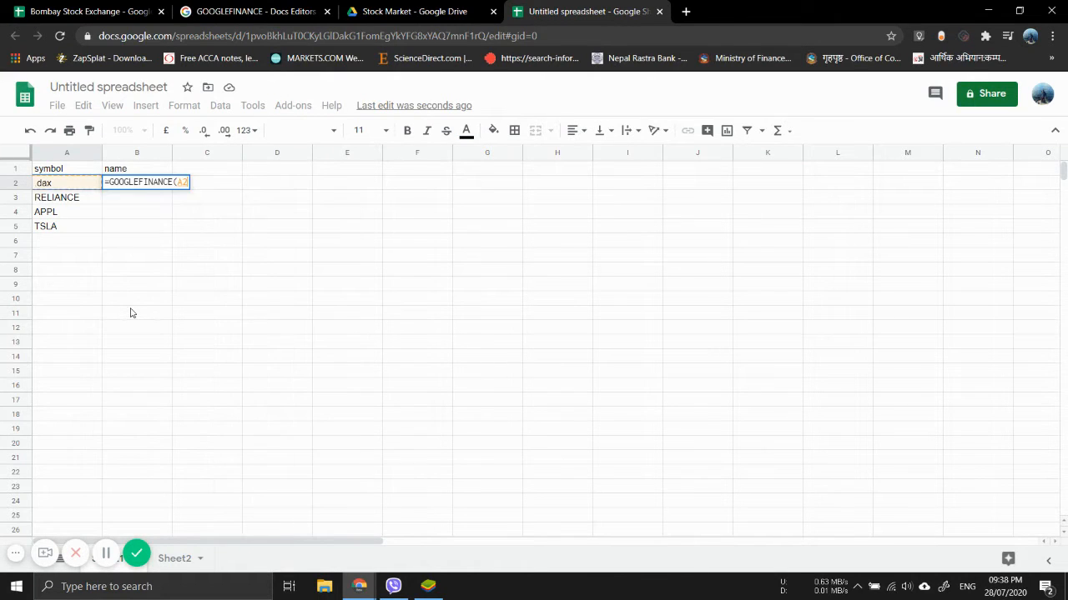
{"action": "type", "text": ","}
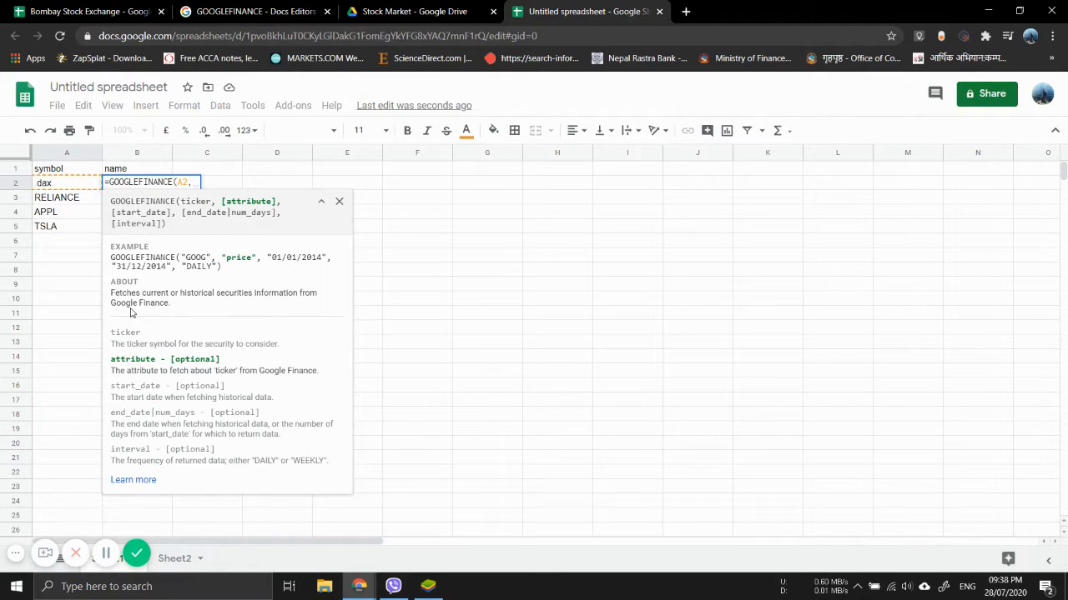
{"action": "type", "text": "\"name"}
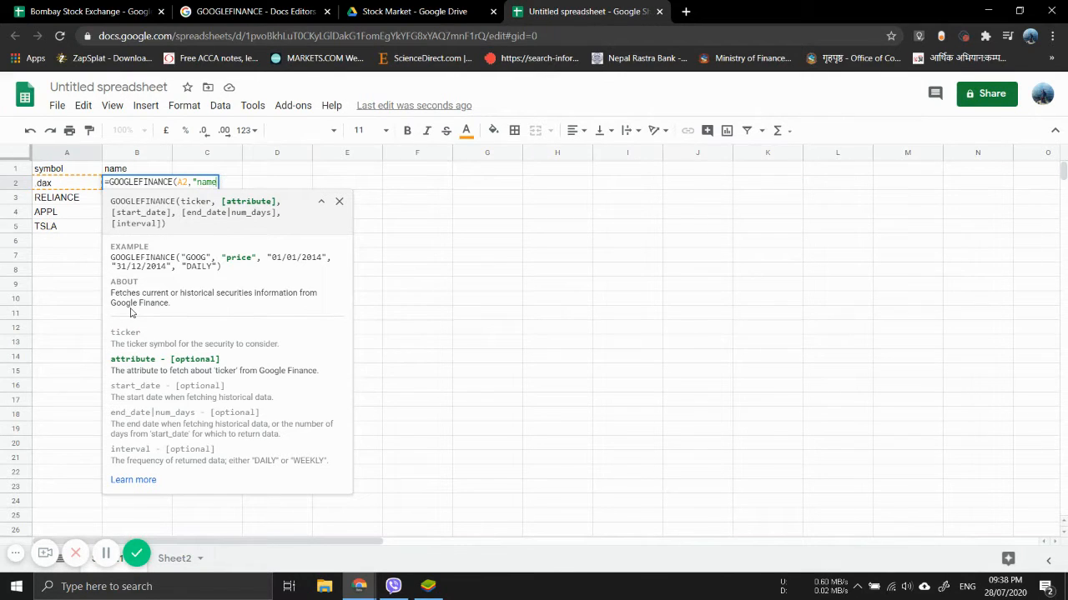
- Check the real-time attributes on the GOOGLEFINANCE help page and complete the B2 formula as =GOOGLEFINANCE(A2,"name")
{"action": "left_click", "coordinate": [202, 7]}
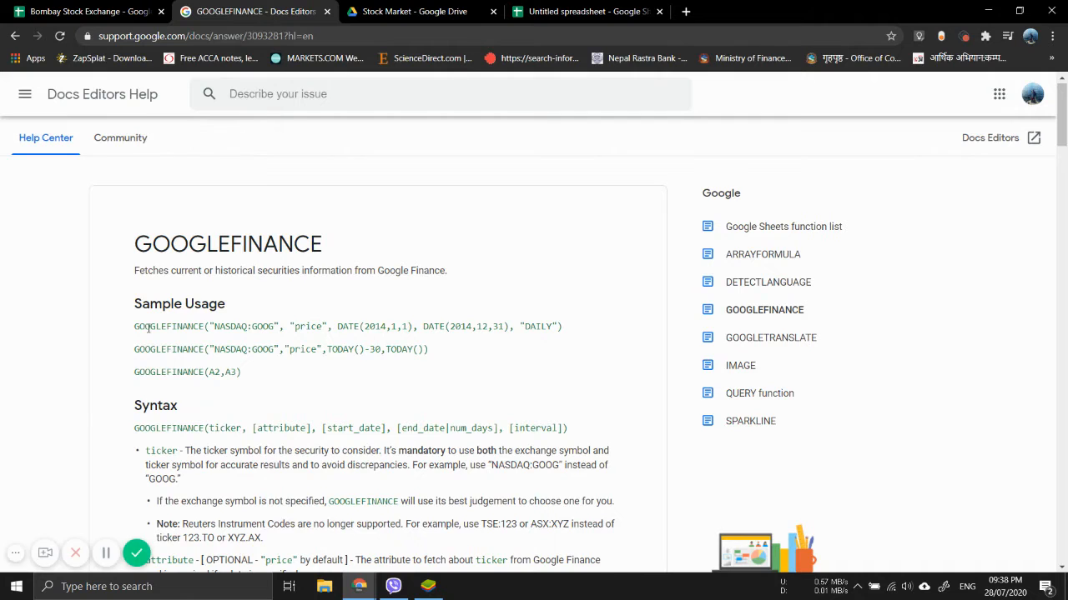
{"action": "scroll", "coordinate": [79, 403], "scroll_direction": "down", "scroll_amount": 5}
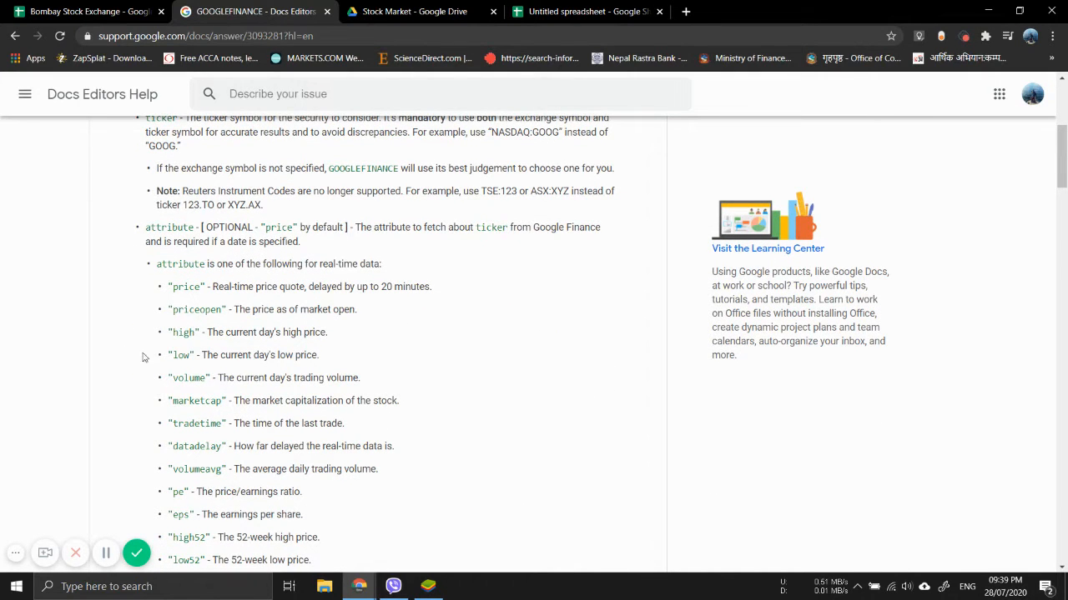
{"action": "scroll", "coordinate": [138, 358], "scroll_direction": "down", "scroll_amount": 2}
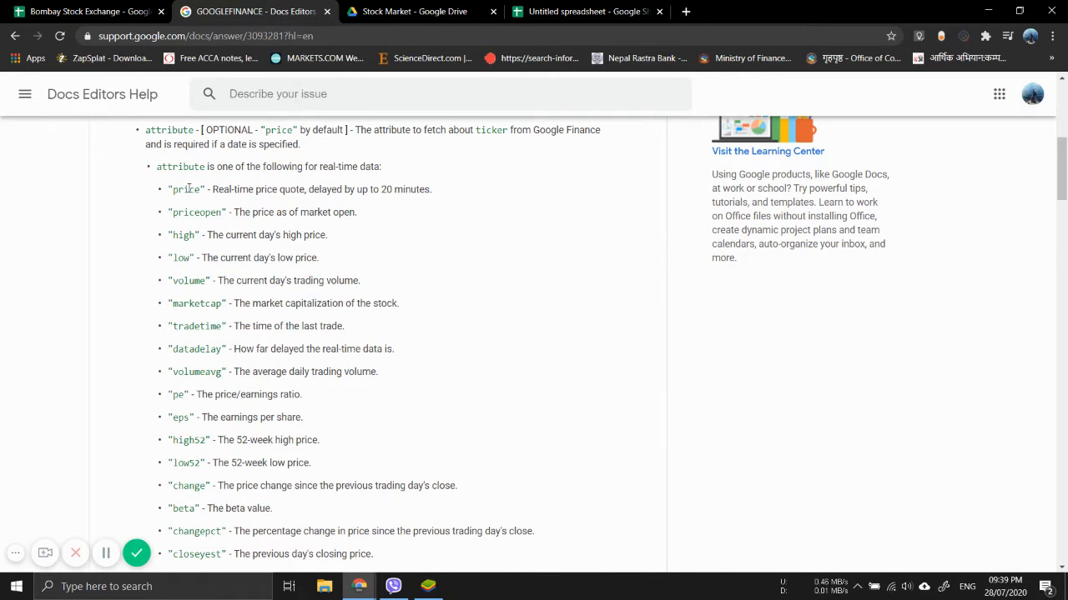
{"action": "left_click", "coordinate": [584, 12]}
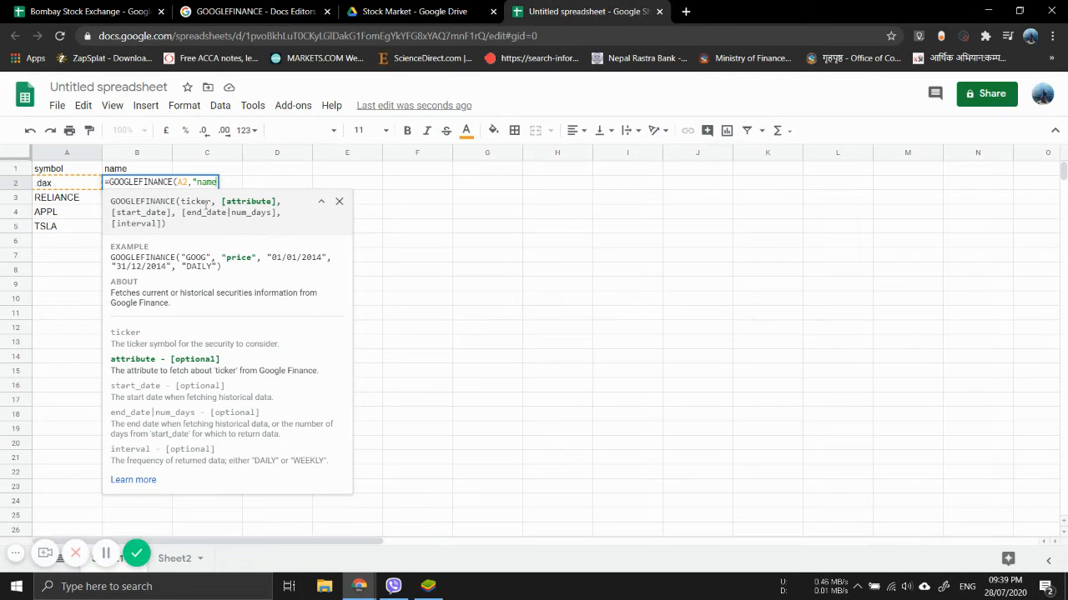
{"action": "type", "text": "\""}
{"action": "key", "text": "Return"}
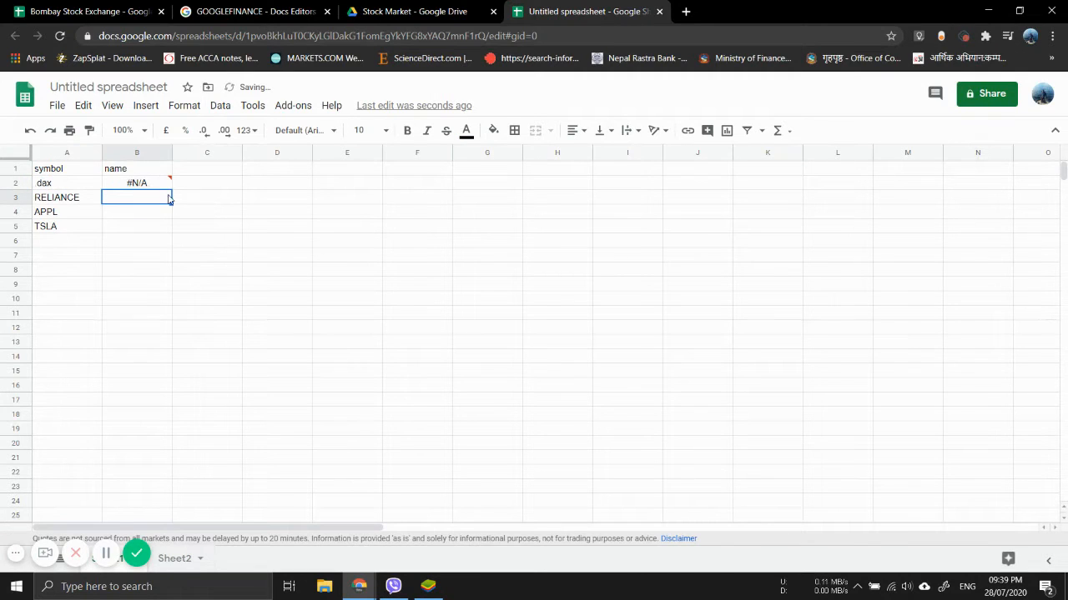
- Copy the name formula from B2 into B3, B4 and B5
{"action": "left_click", "coordinate": [160, 184]}
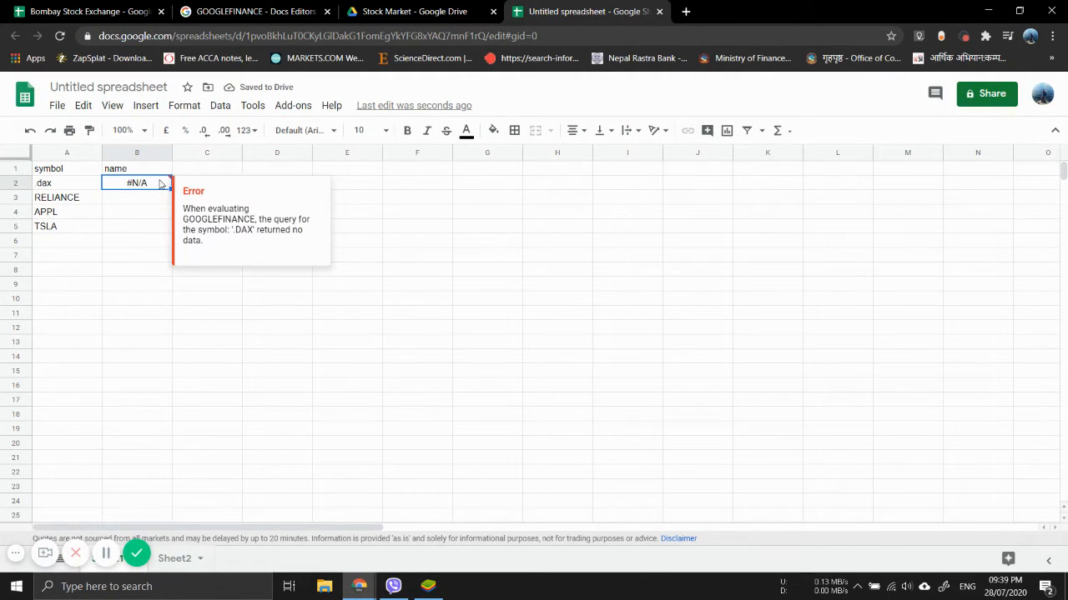
{"action": "key", "text": "ctrl+c"}
{"action": "key", "text": "Down"}
{"action": "key", "text": "ctrl+v"}
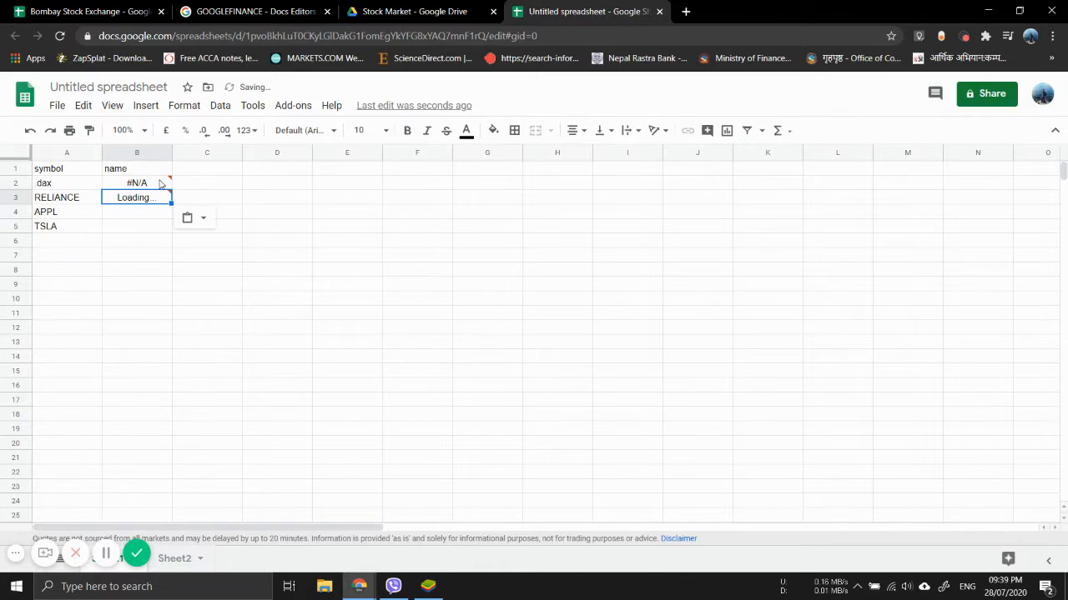
{"action": "key", "text": "Down"}
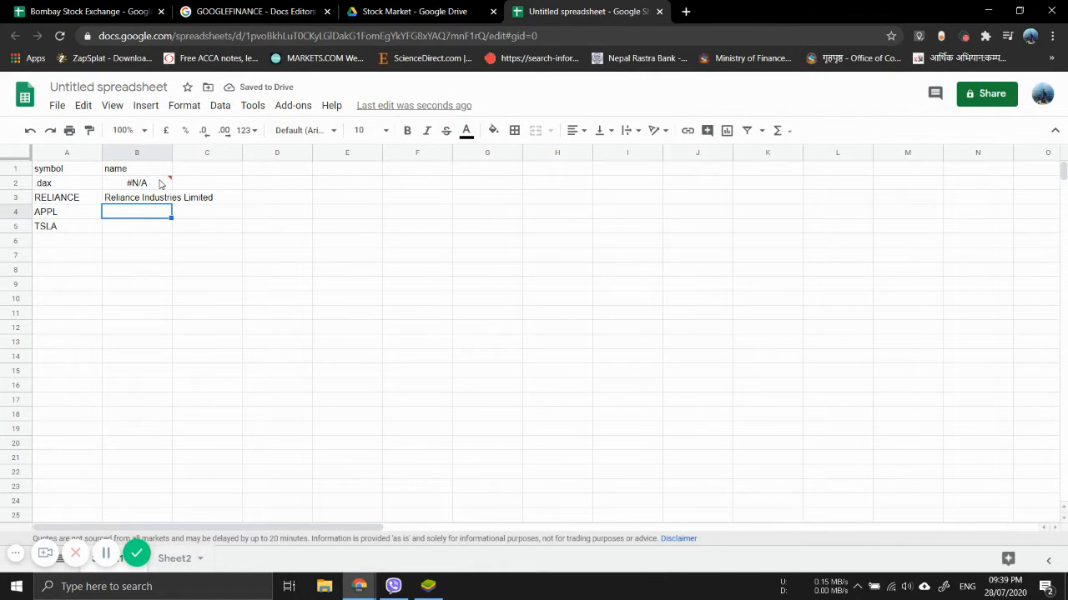
{"action": "key", "text": "ctrl+v"}
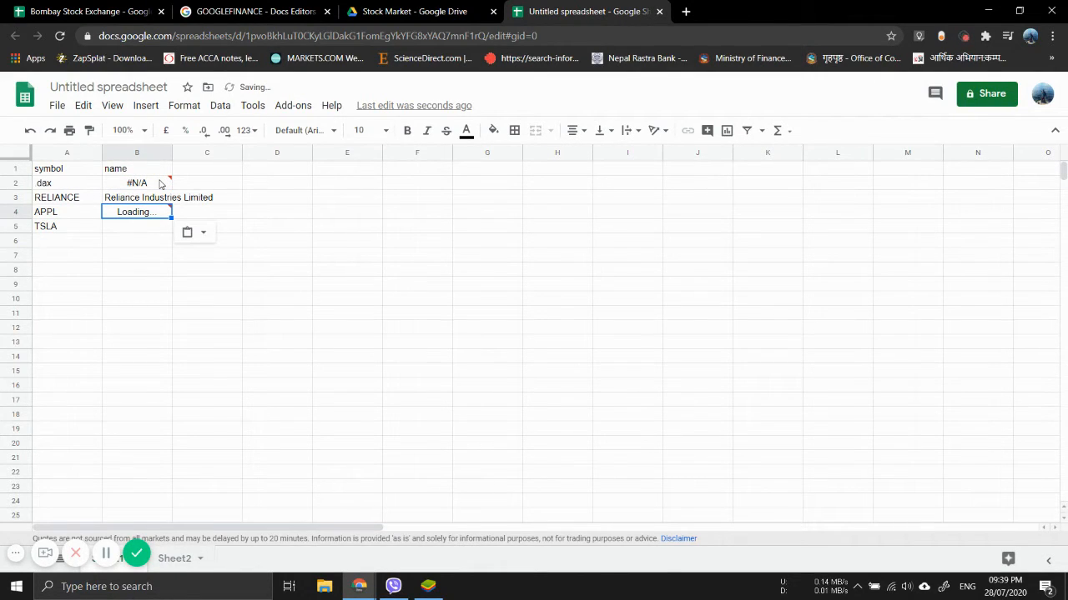
{"action": "key", "text": "Down"}
{"action": "key", "text": "ctrl+v"}
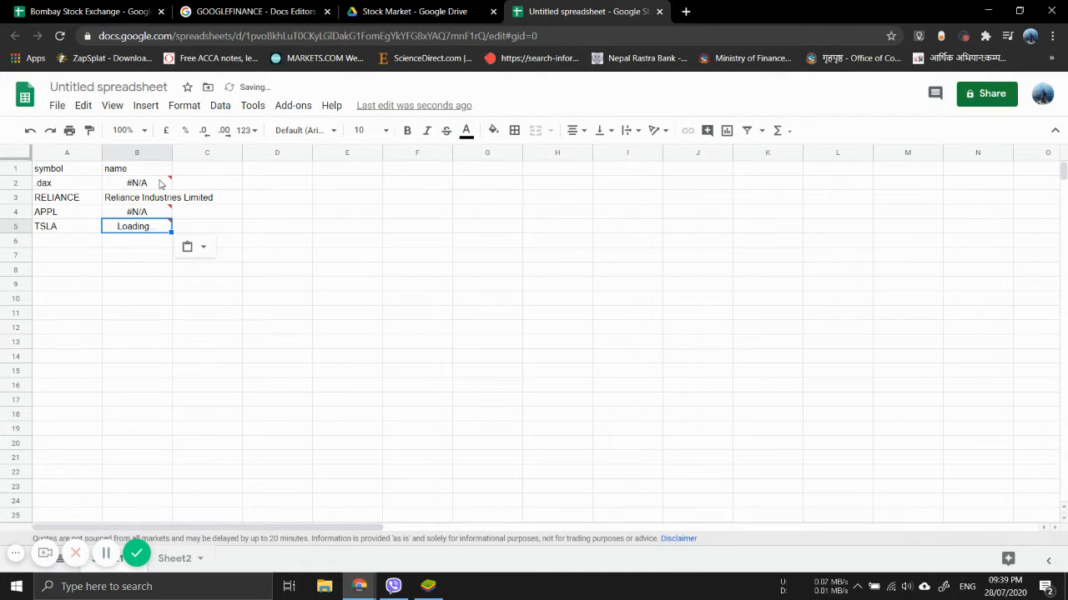
- Add the exchange prefix to the ticker in A4 so it reads NASDAQ:APPL
{"action": "key", "text": "Up"}
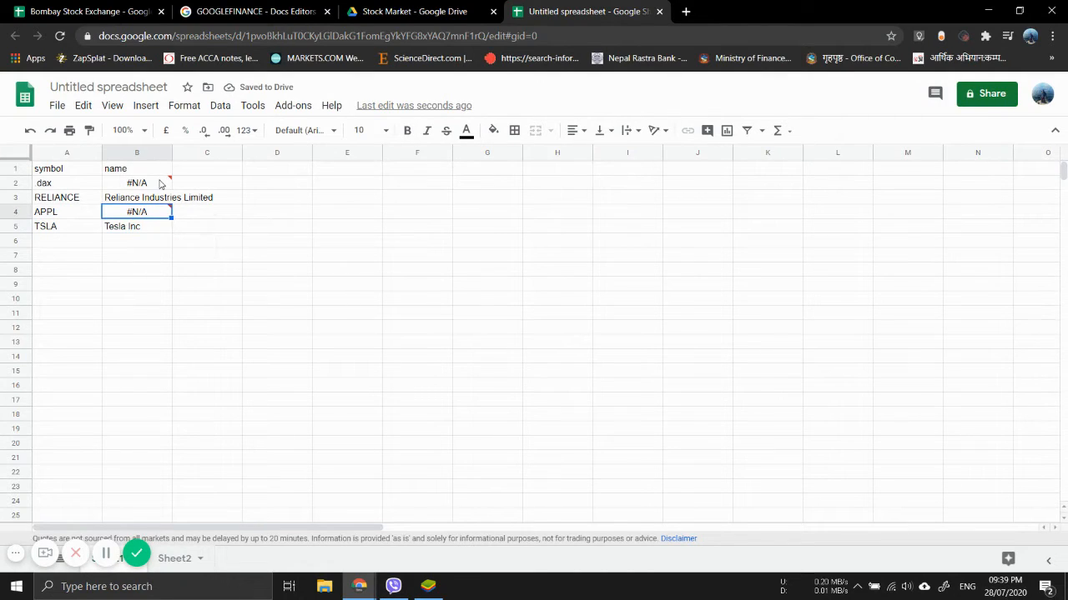
{"action": "key", "text": "Left"}
{"action": "key", "text": "Return"}
{"action": "key", "text": "Home"}
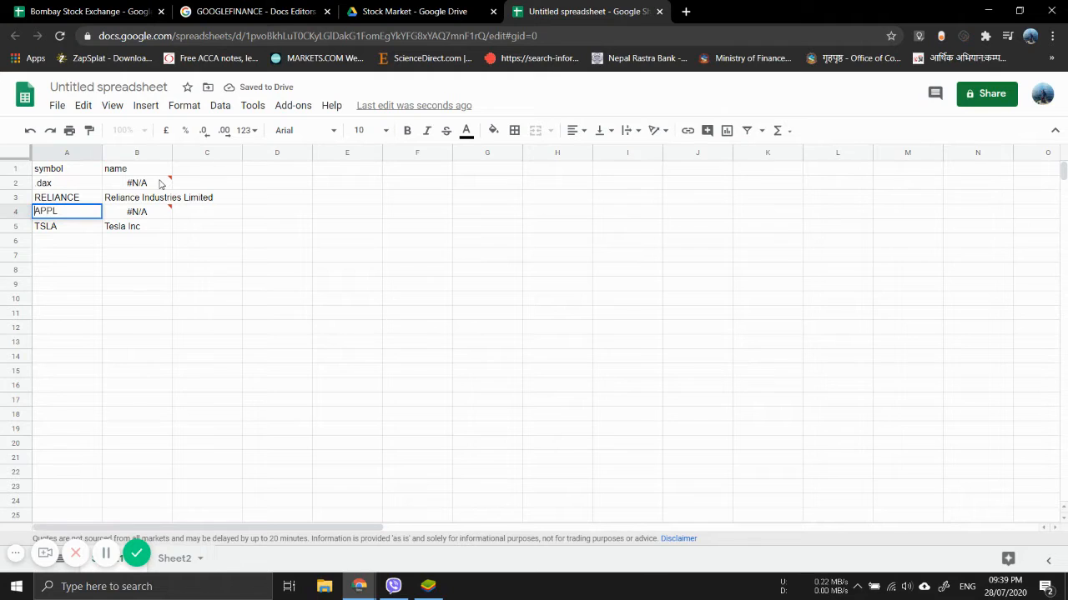
{"action": "type", "text": "NASDAQ"}
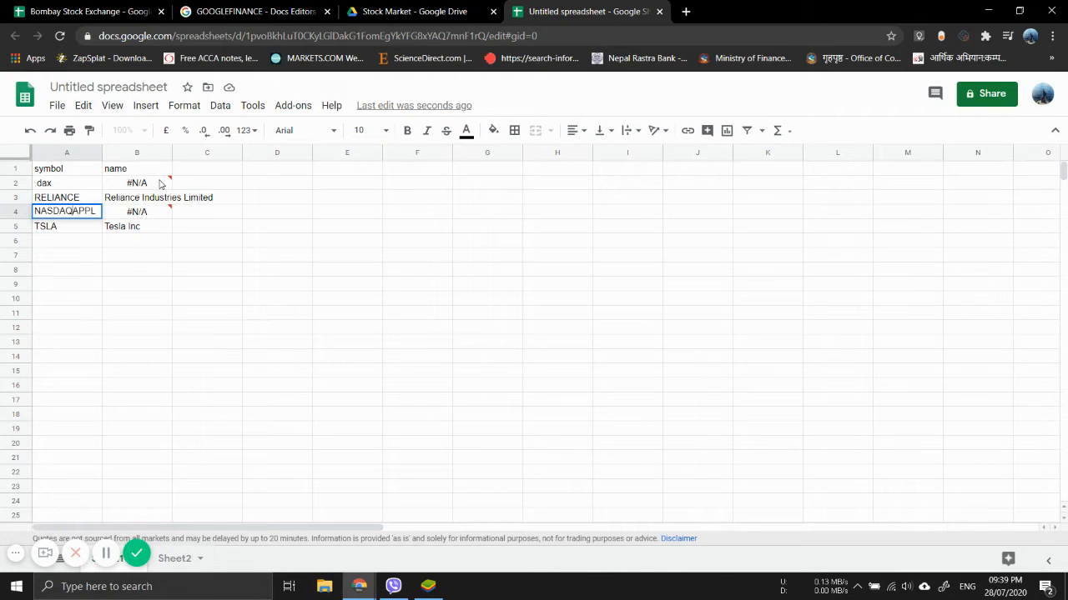
{"action": "type", "text": ":"}
{"action": "key", "text": "Return"}
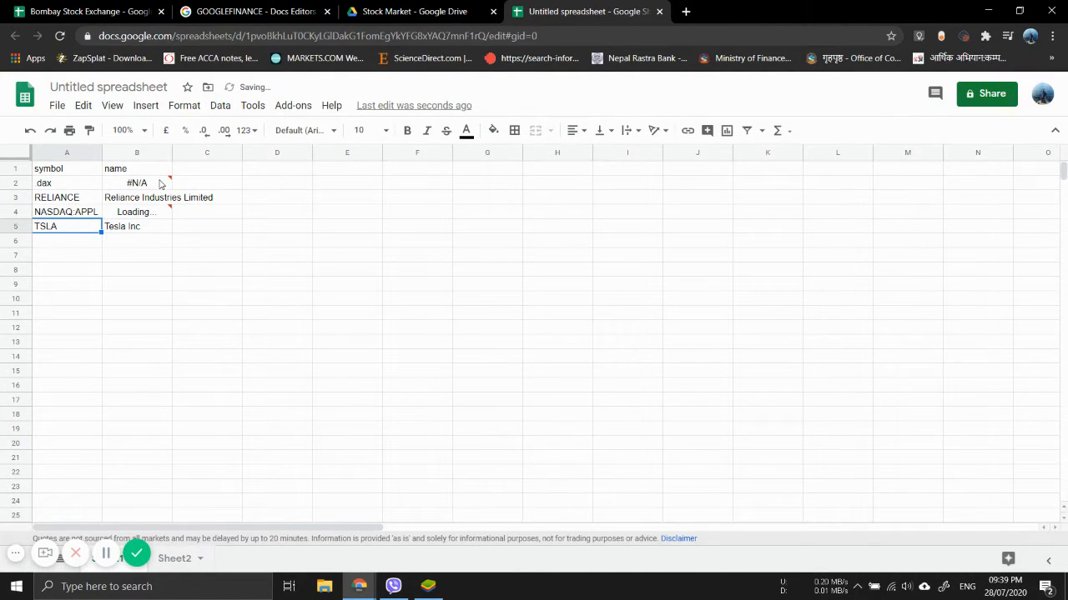
- Search the web for "google finance" in a new browser tab
{"action": "key", "text": "Up"}
{"action": "key", "text": "Return"}
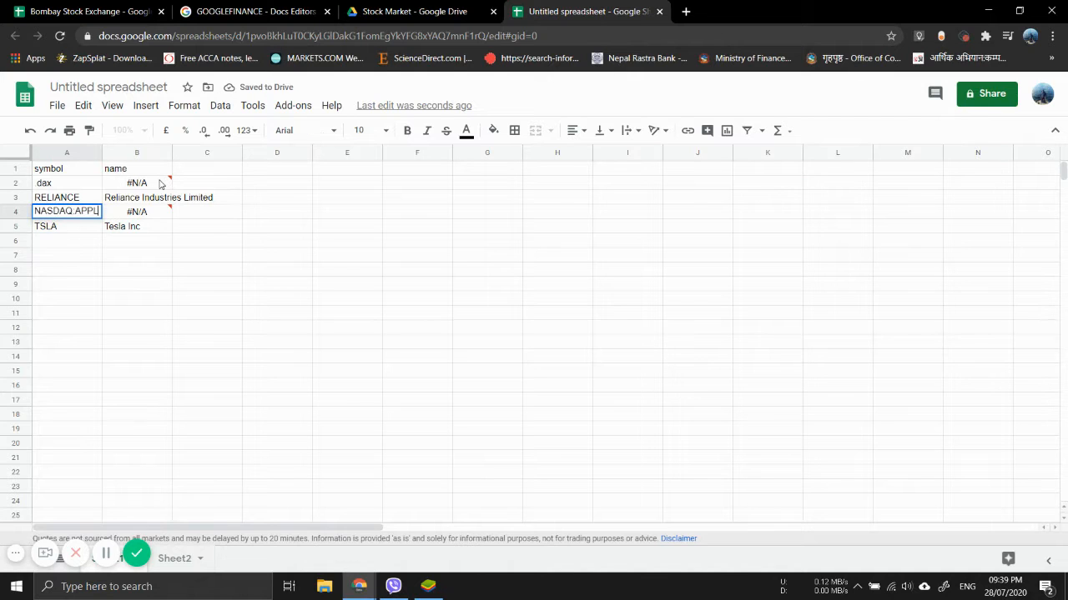
{"action": "left_click", "coordinate": [685, 11]}
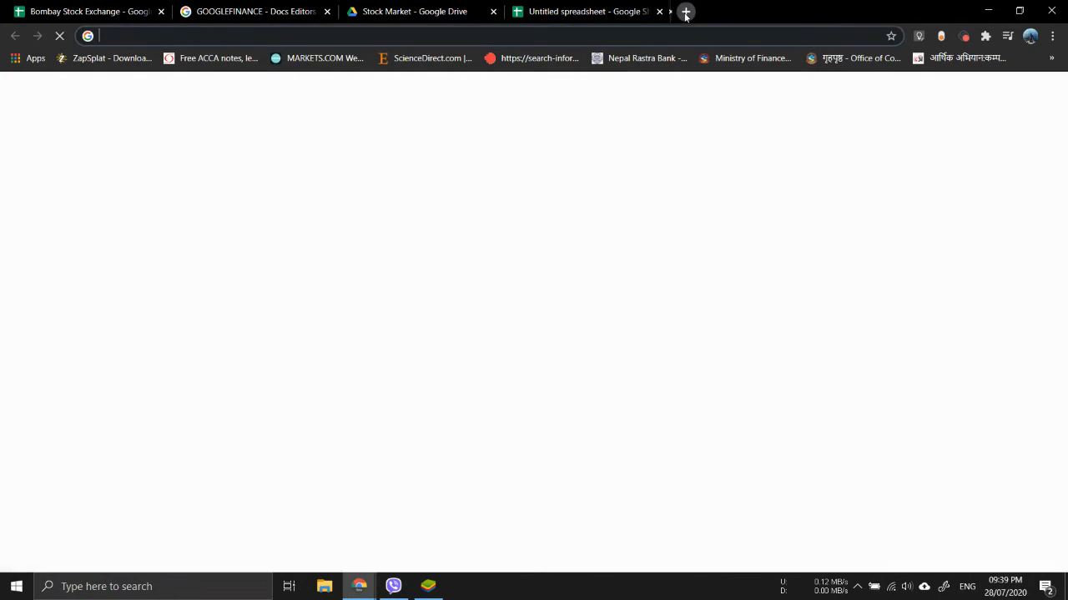
{"action": "type", "text": "google finacn"}
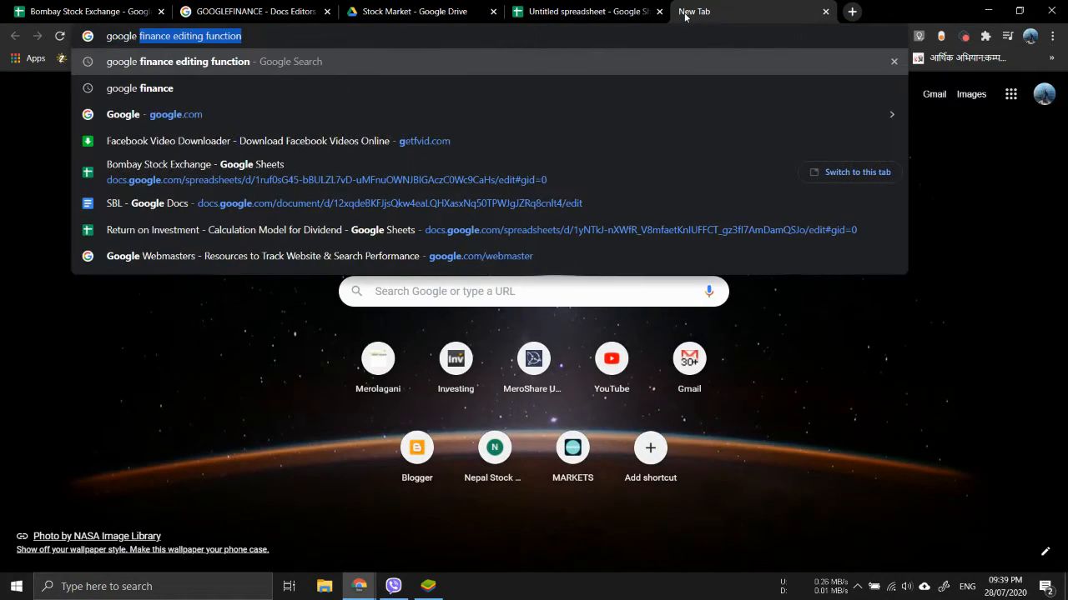
{"action": "key", "text": "BackSpace"}
{"action": "key", "text": "BackSpace"}
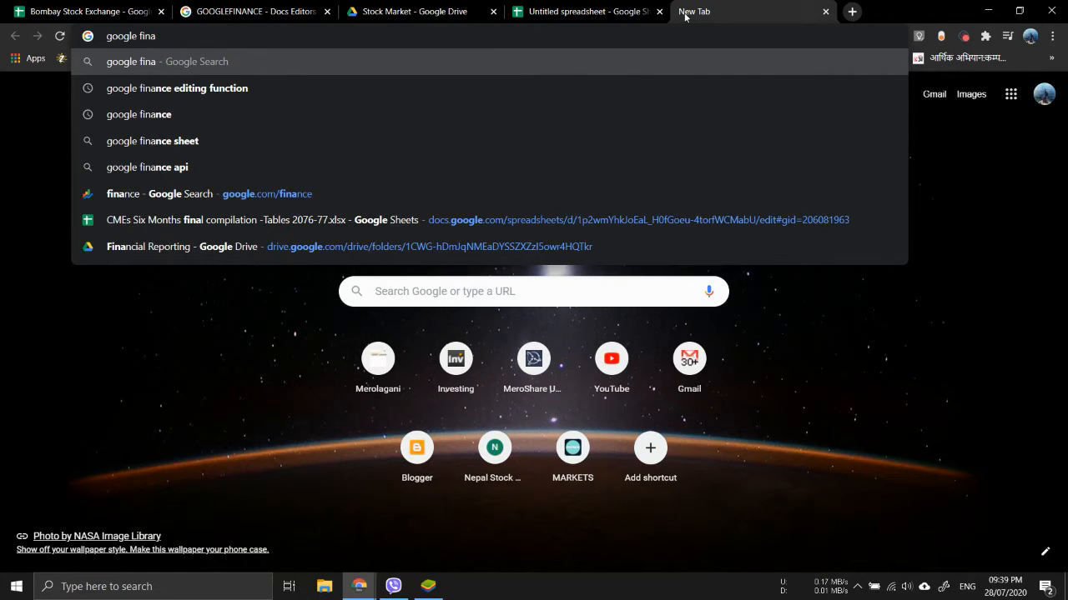
{"action": "type", "text": "nce"}
{"action": "key", "text": "Return"}
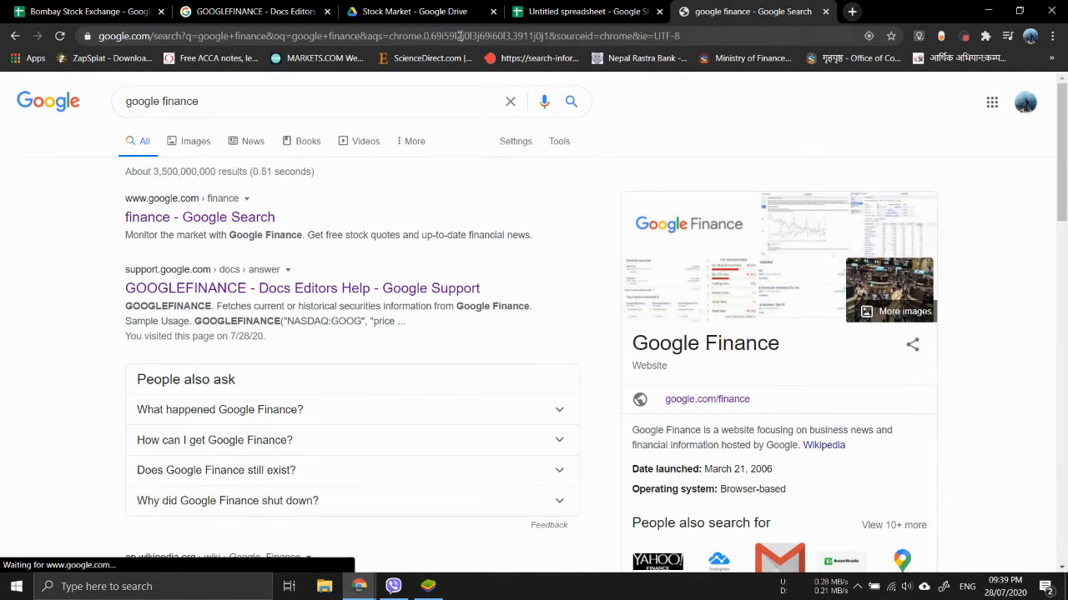
- Search for "google finance apple" and open the Google Finance page from the results
{"action": "left_click", "coordinate": [250, 92]}
{"action": "type", "text": "ap"}
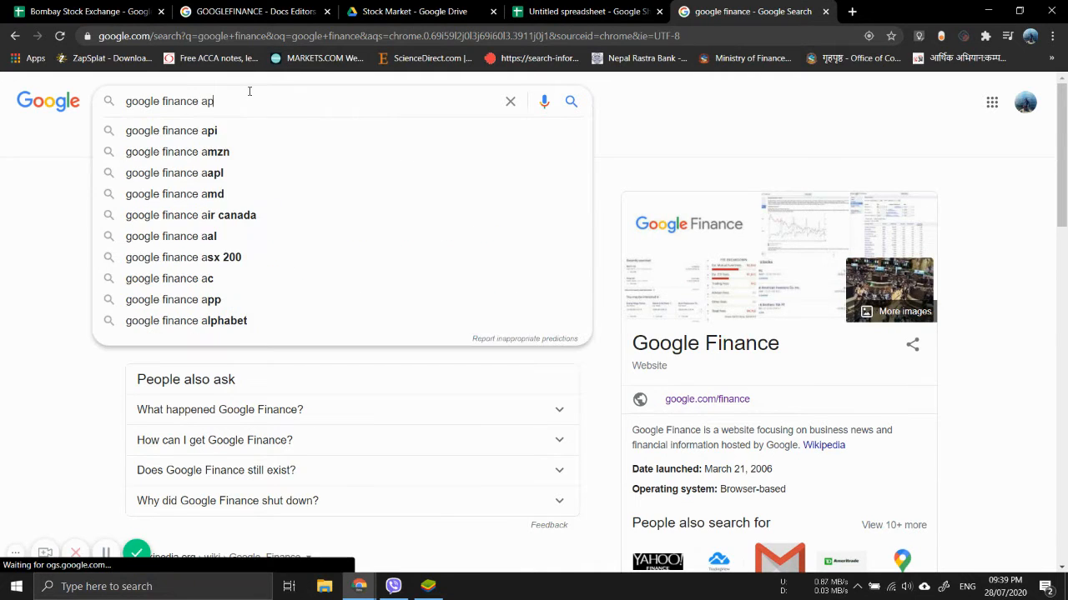
{"action": "type", "text": "ple"}
{"action": "key", "text": "Return"}
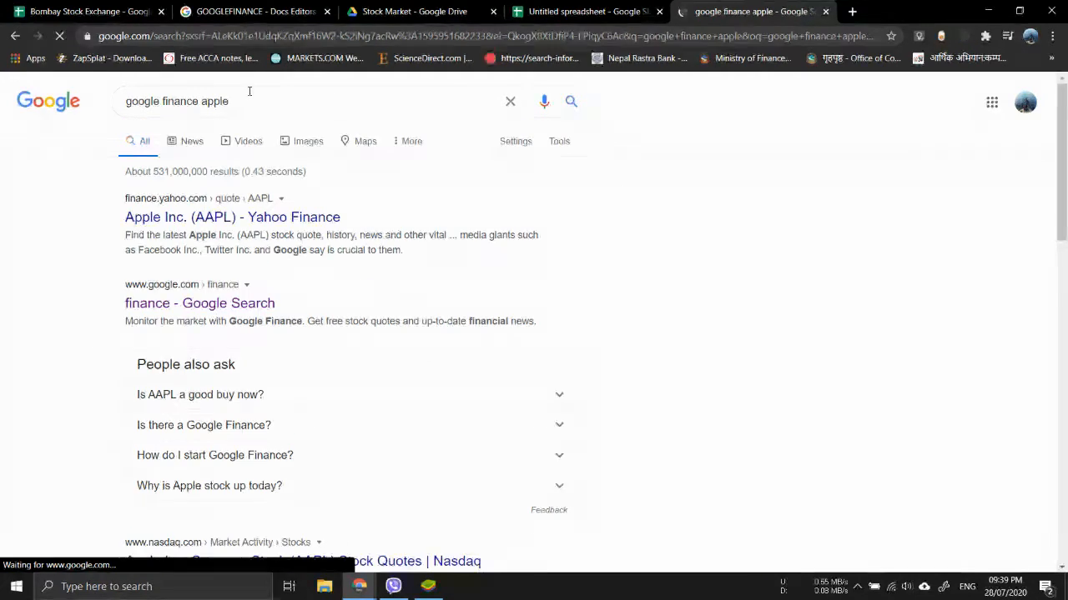
{"action": "left_click", "coordinate": [193, 300]}
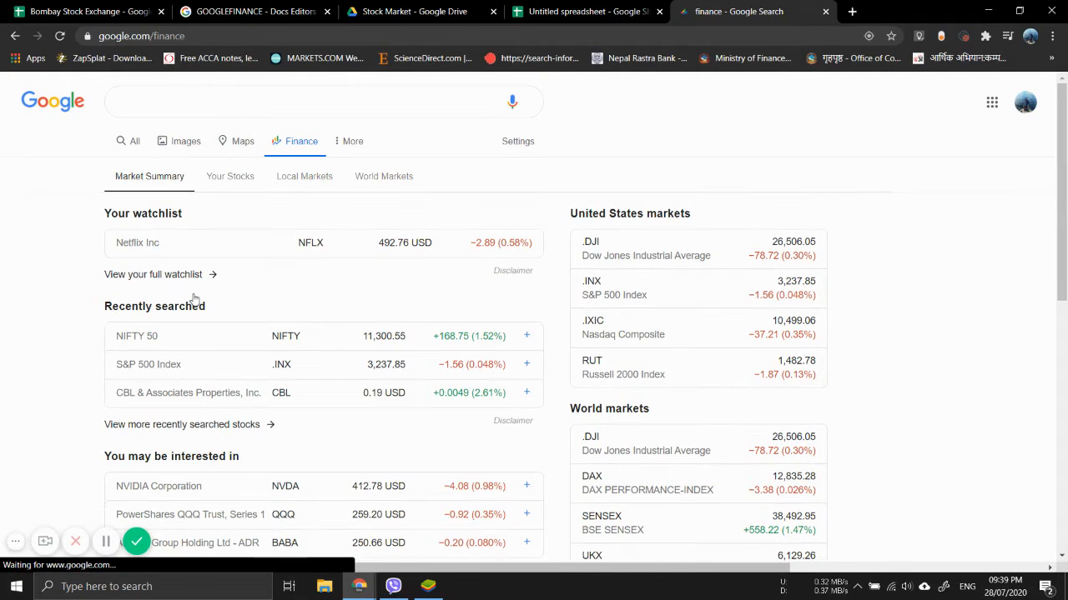
- Return to the spreadsheet and replace the ticker in A2 with .inx
{"action": "left_click", "coordinate": [592, 6]}
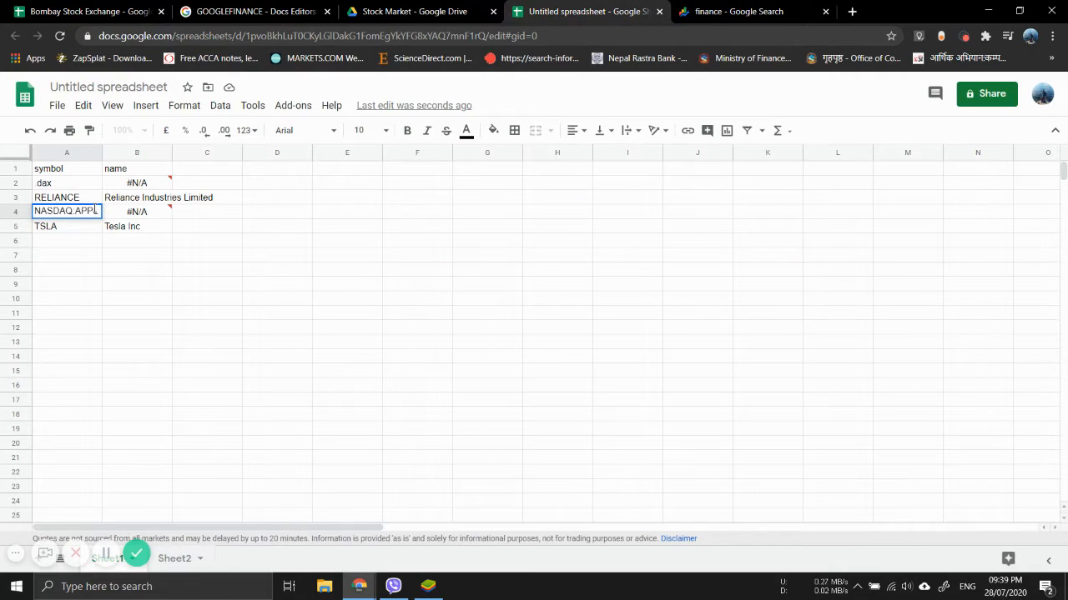
{"action": "left_click", "coordinate": [71, 185]}
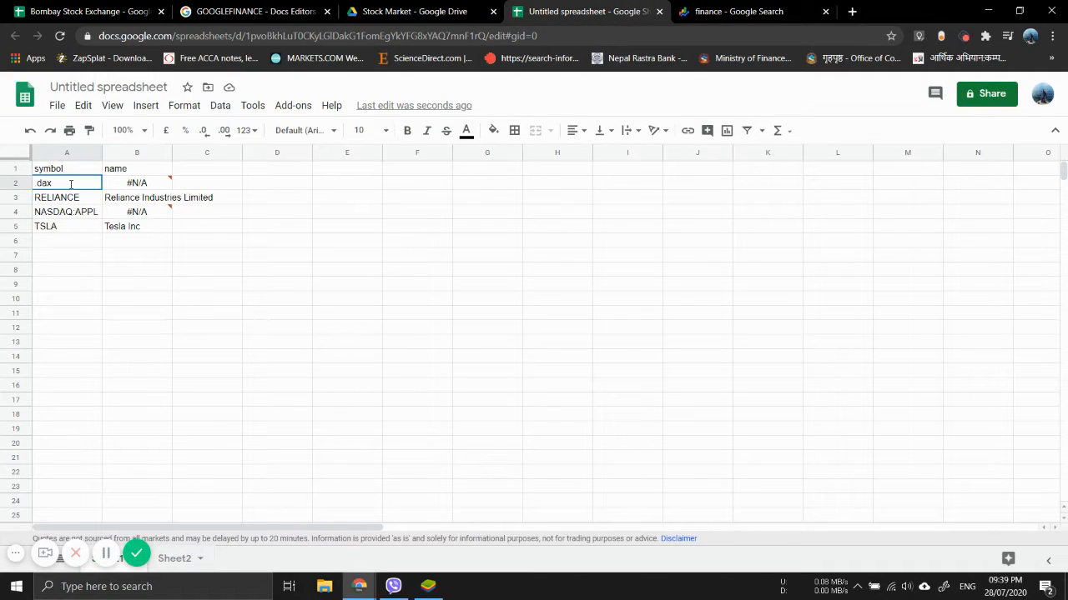
{"action": "double_click", "coordinate": [71, 185]}
{"action": "key", "text": "BackSpace"}
{"action": "key", "text": "BackSpace"}
{"action": "key", "text": "BackSpace"}
{"action": "key", "text": "BackSpace"}
{"action": "type", "text": "i"}
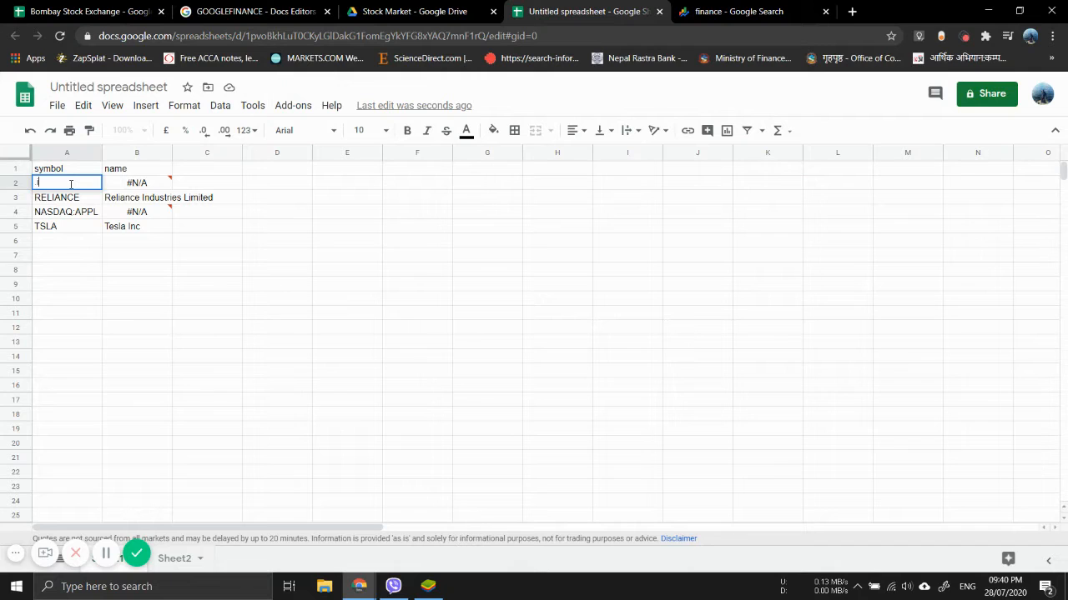
{"action": "type", "text": "nx"}
{"action": "key", "text": "Return"}
{"action": "key", "text": "Down"}
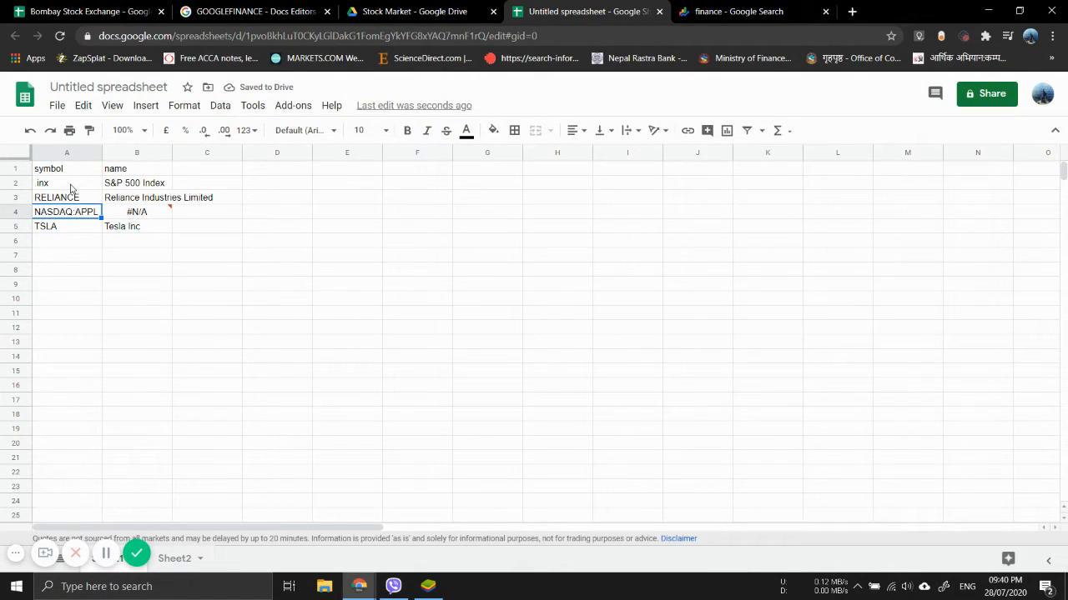
- Clear the ticker in A4, check the symbols on the Google Finance page, and enter NFLX in A4
{"action": "key", "text": "BackSpace"}
{"action": "type", "text": "T"}
{"action": "key", "text": "BackSpace"}
{"action": "key", "text": "BackSpace"}
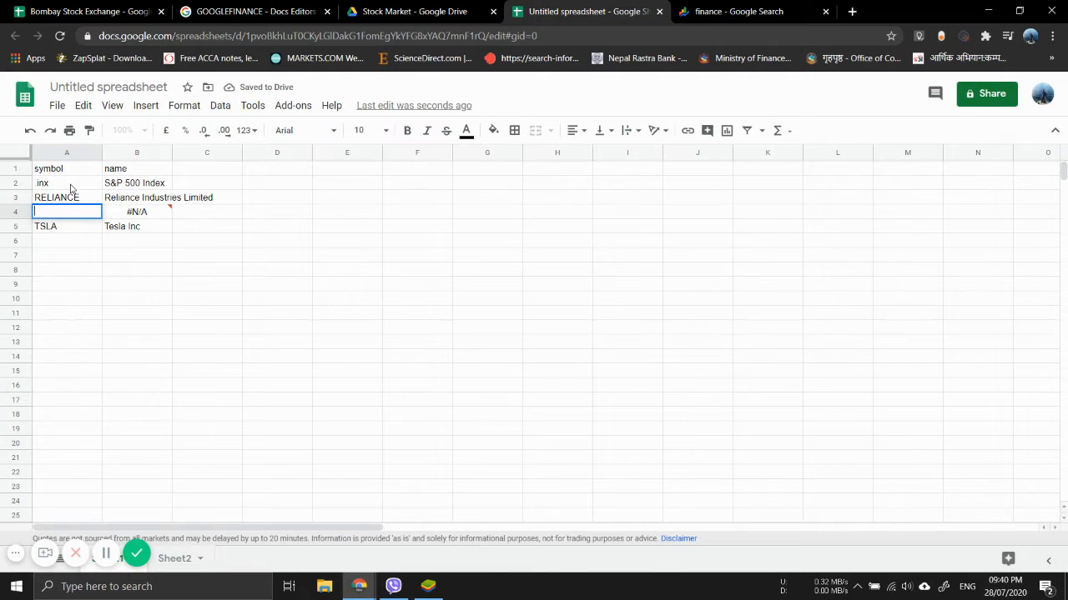
{"action": "left_click", "coordinate": [734, 11]}
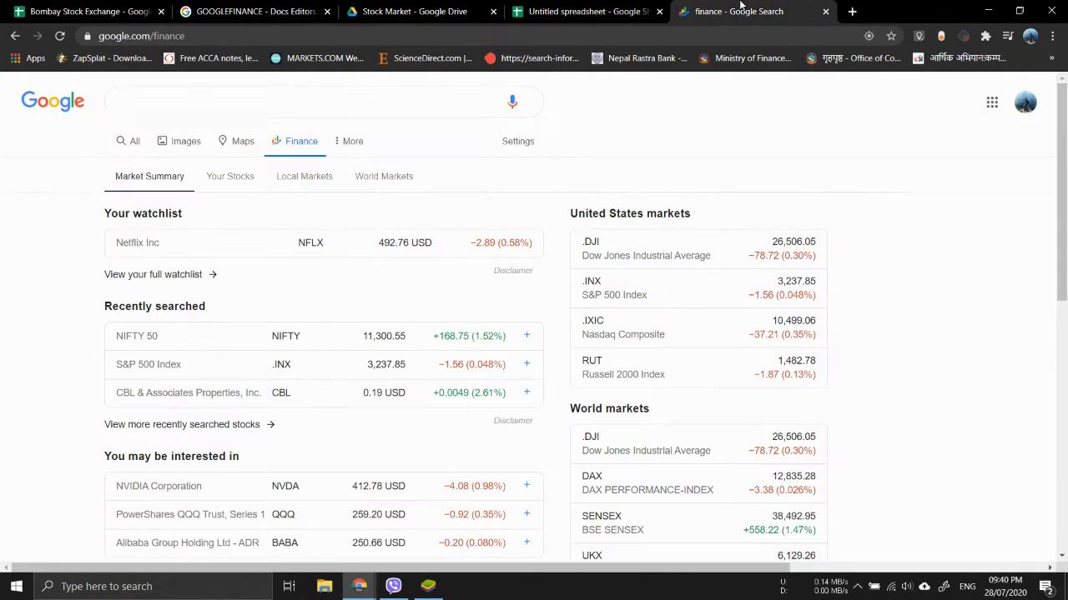
{"action": "left_click", "coordinate": [608, 8]}
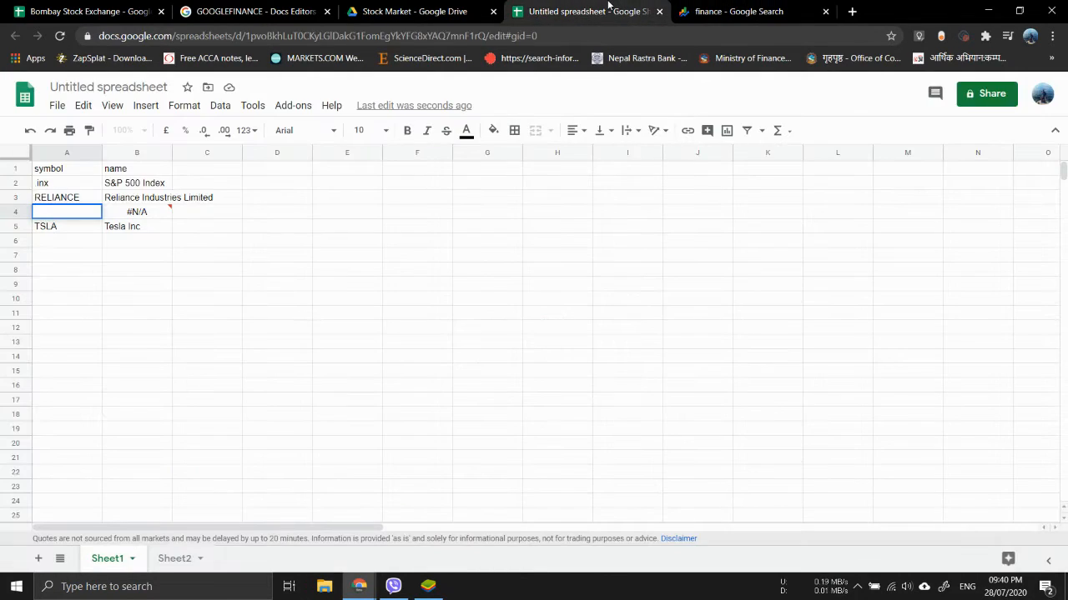
{"action": "type", "text": "NFLX"}
{"action": "key", "text": "Up"}
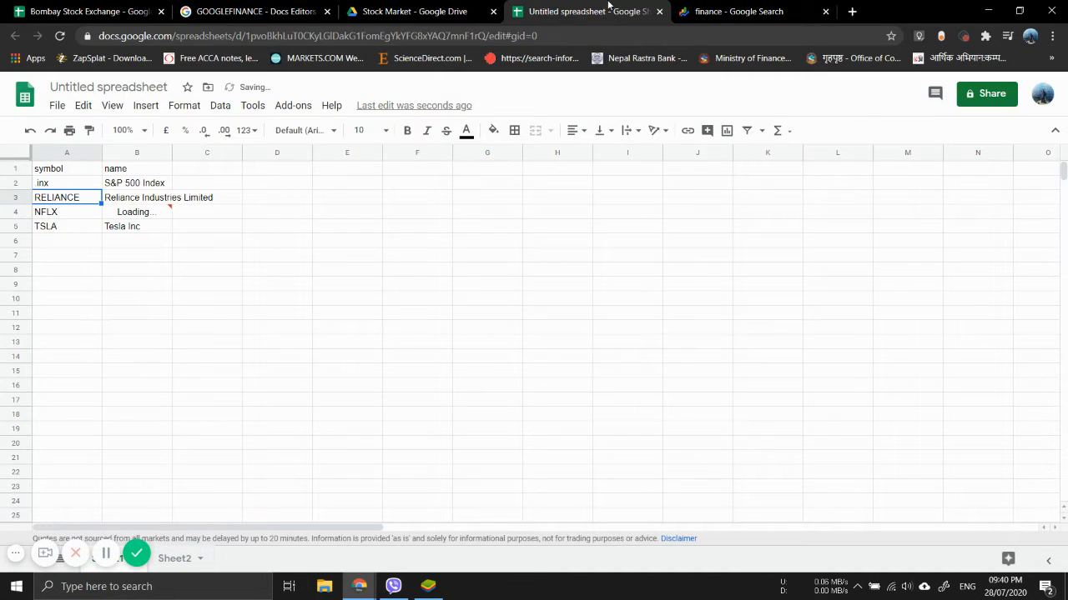
- Fit the width of column B to the company names
{"action": "key", "text": "Right"}
{"action": "key", "text": "Down"}
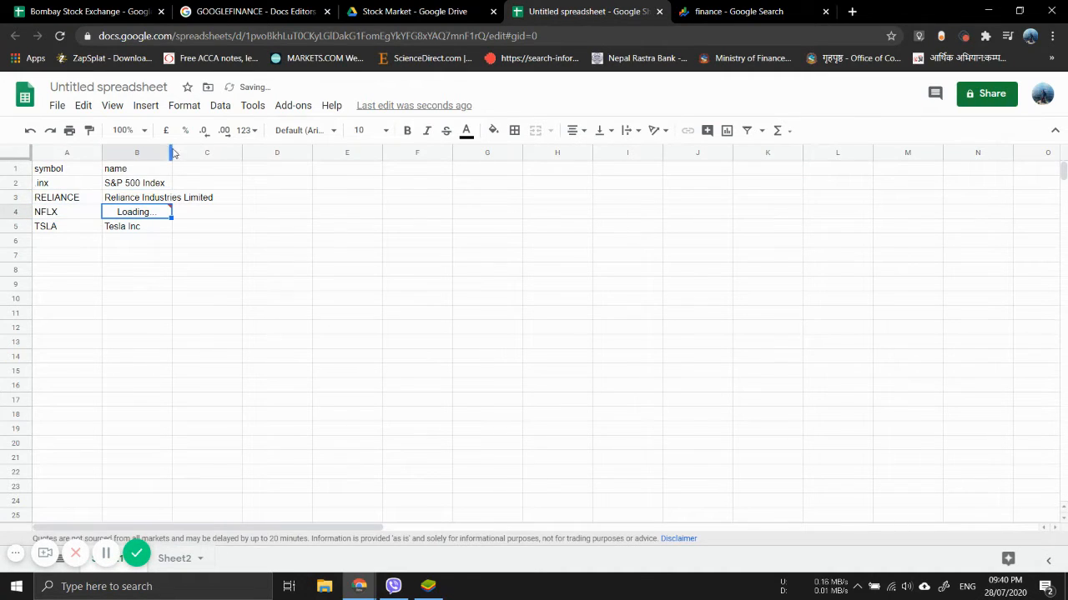
{"action": "double_click", "coordinate": [172, 151]}
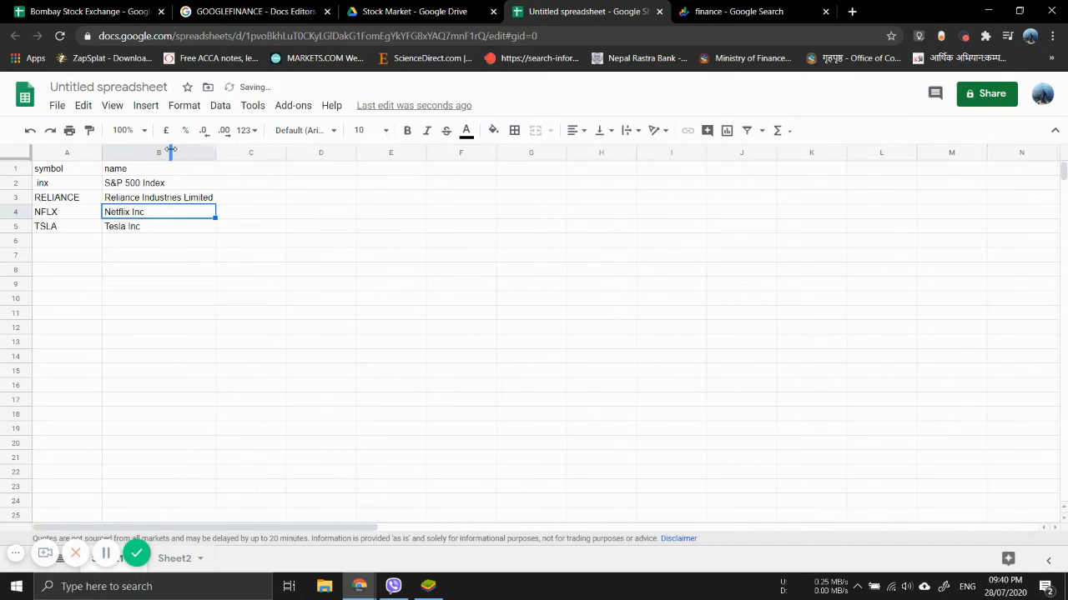
- Add a Price header in C1 and enter =GOOGLEFINANCE(A2,"price") in C2
{"action": "left_click", "coordinate": [264, 171]}
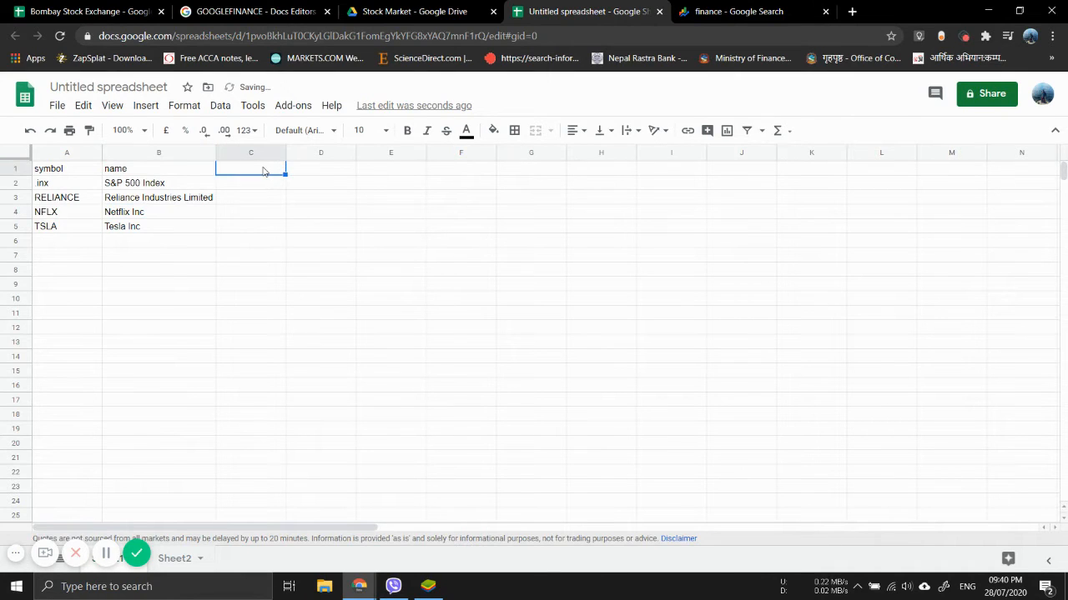
{"action": "type", "text": "Price"}
{"action": "key", "text": "Return"}
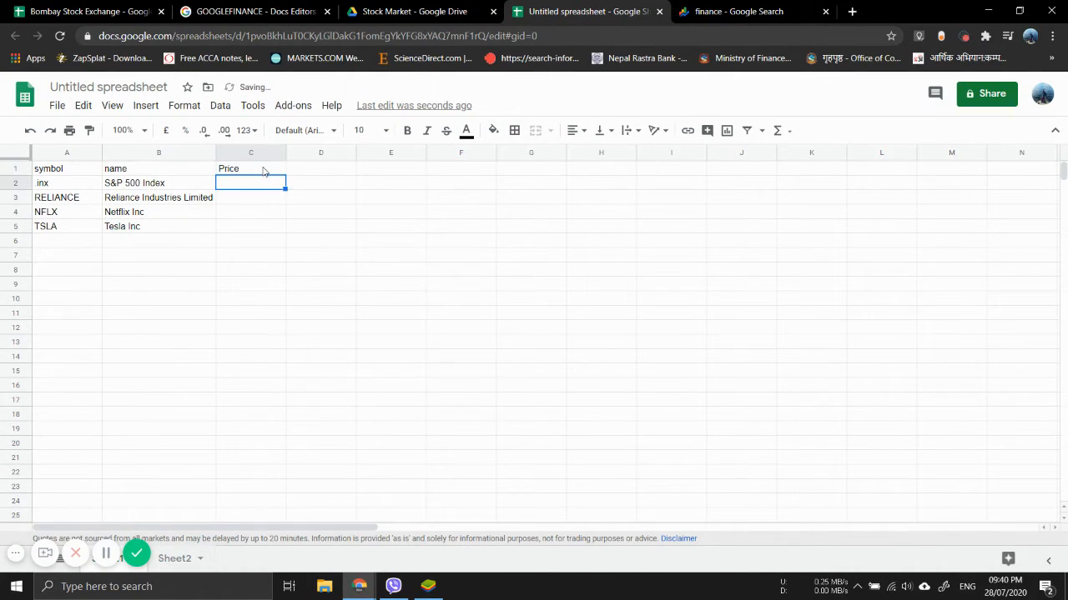
{"action": "type", "text": "=goo"}
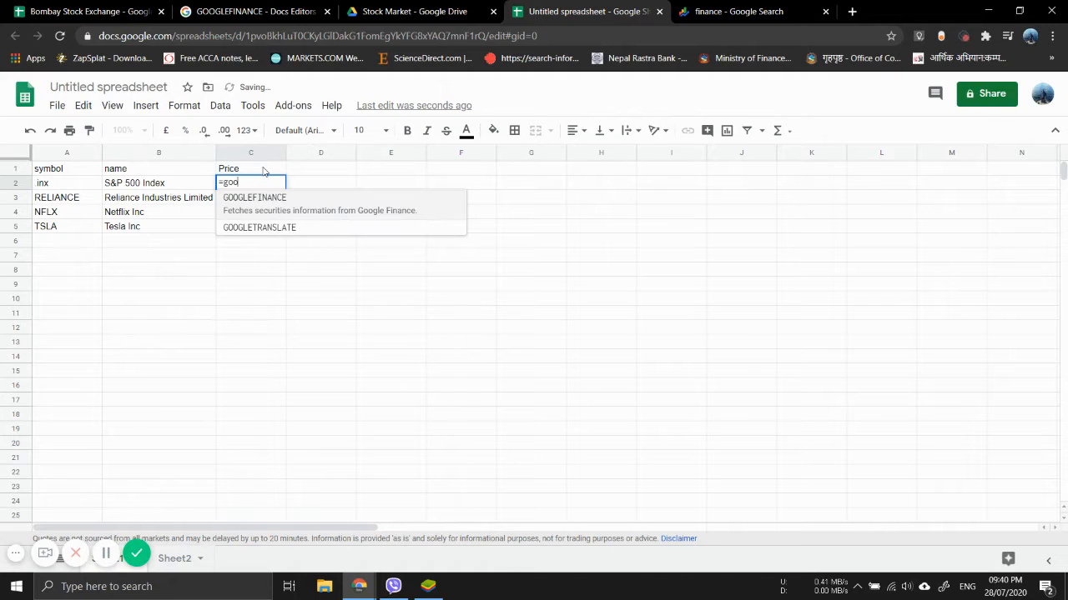
{"action": "key", "text": "Tab"}
{"action": "type", "text": "A2,"}
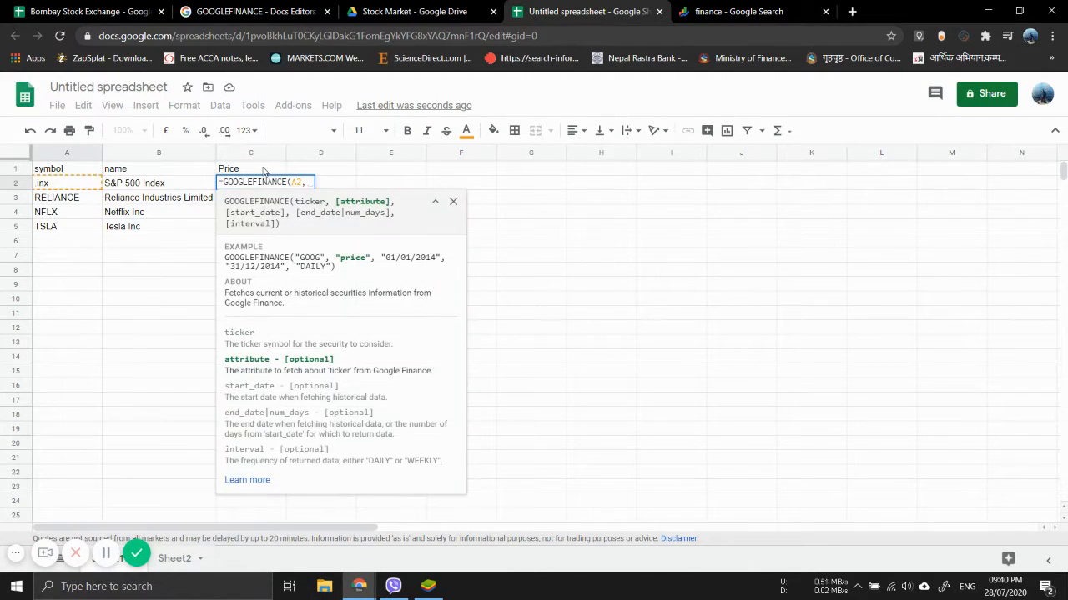
{"action": "type", "text": "\""}
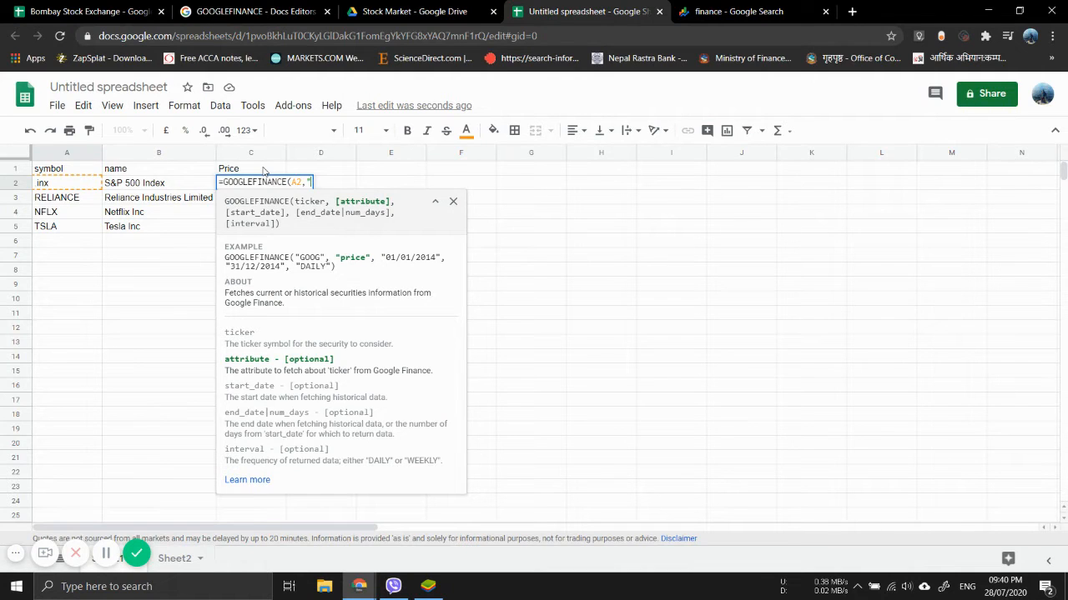
{"action": "type", "text": "price\")"}
{"action": "key", "text": "Return"}
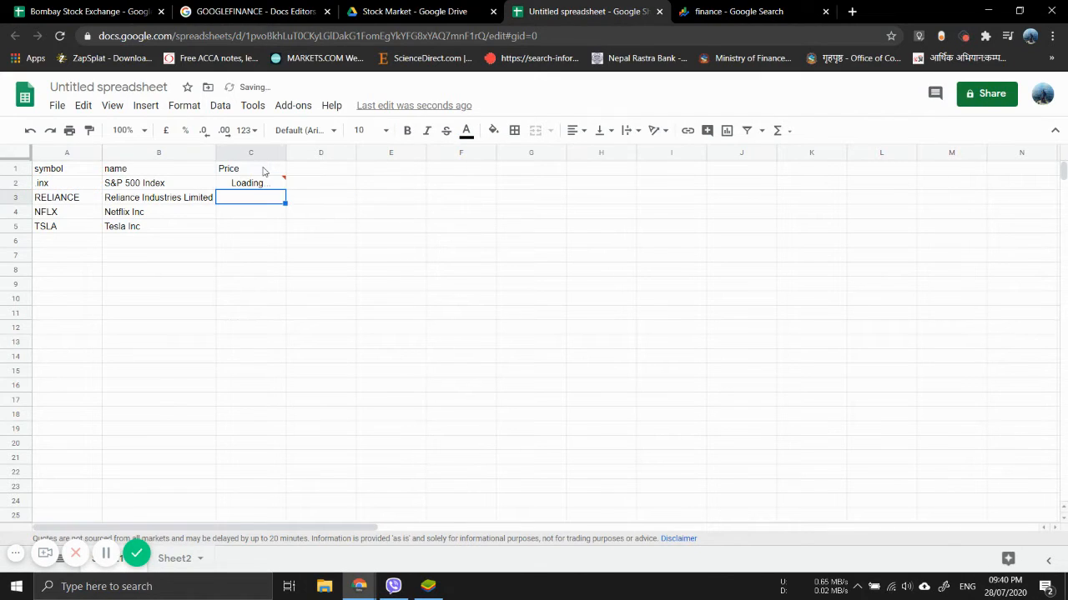
- Fill the price formula from C2 down to C5
{"action": "left_click", "coordinate": [280, 182]}
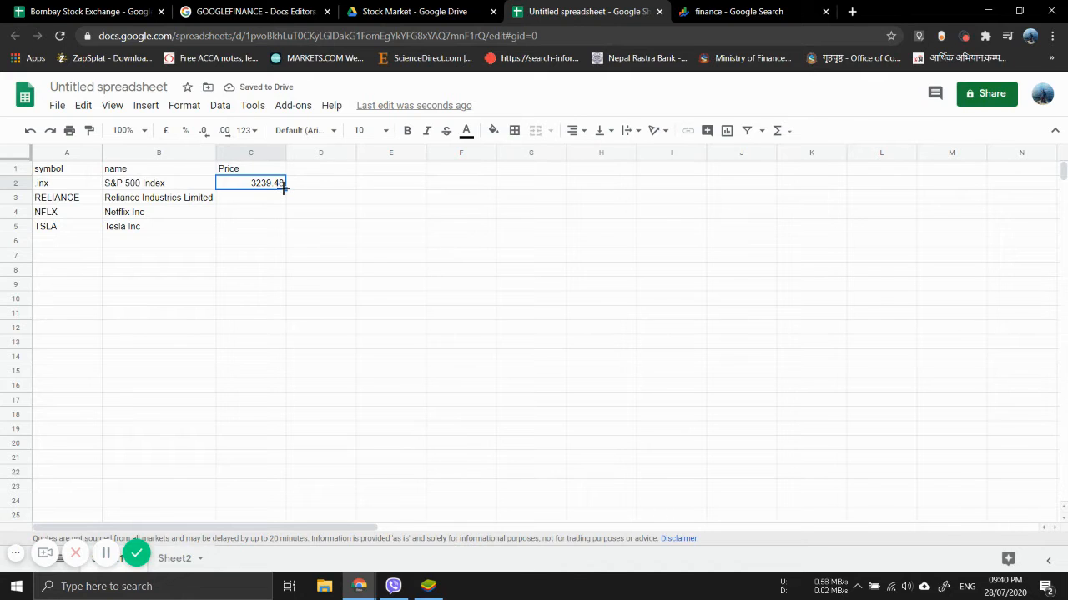
{"action": "double_click", "coordinate": [283, 188]}
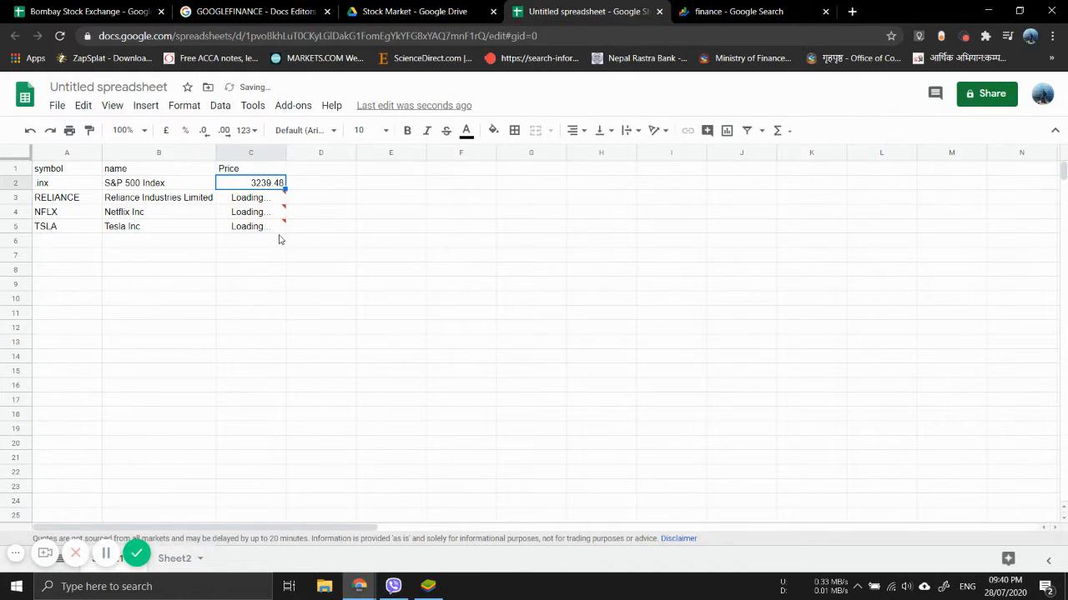
{"action": "left_click", "coordinate": [321, 172]}
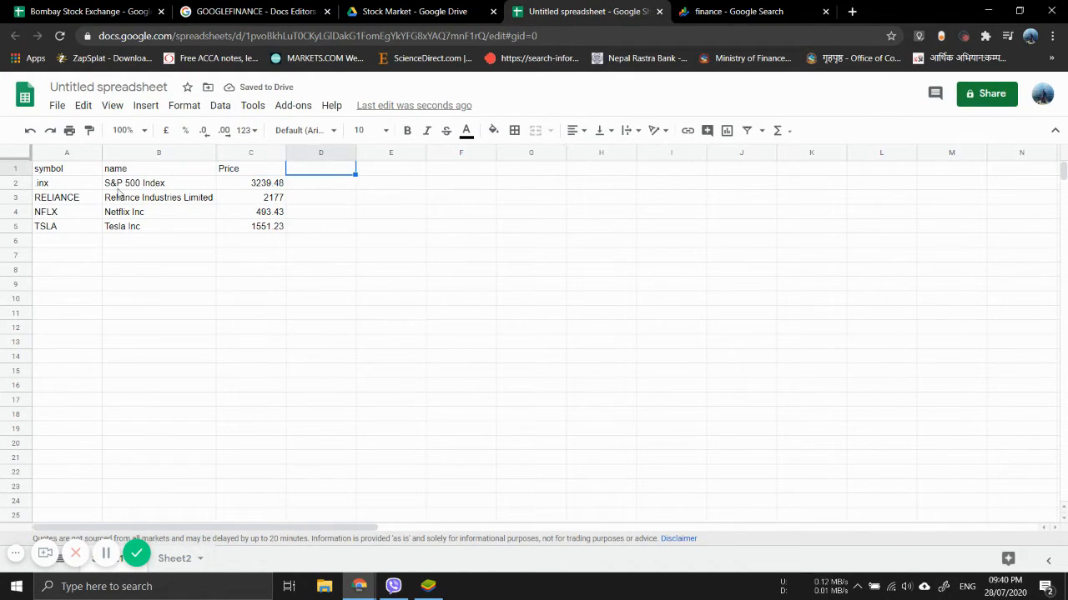
- Make the header row bold from A1 through J1
{"action": "left_click", "coordinate": [70, 173]}
{"action": "key", "text": "shift+Right"}
{"action": "key", "text": "shift+Right"}
{"action": "key", "text": "shift+Right"}
{"action": "key", "text": "shift+Right"}
{"action": "key", "text": "shift+Right"}
{"action": "key", "text": "shift+Right"}
{"action": "key", "text": "shift+Right"}
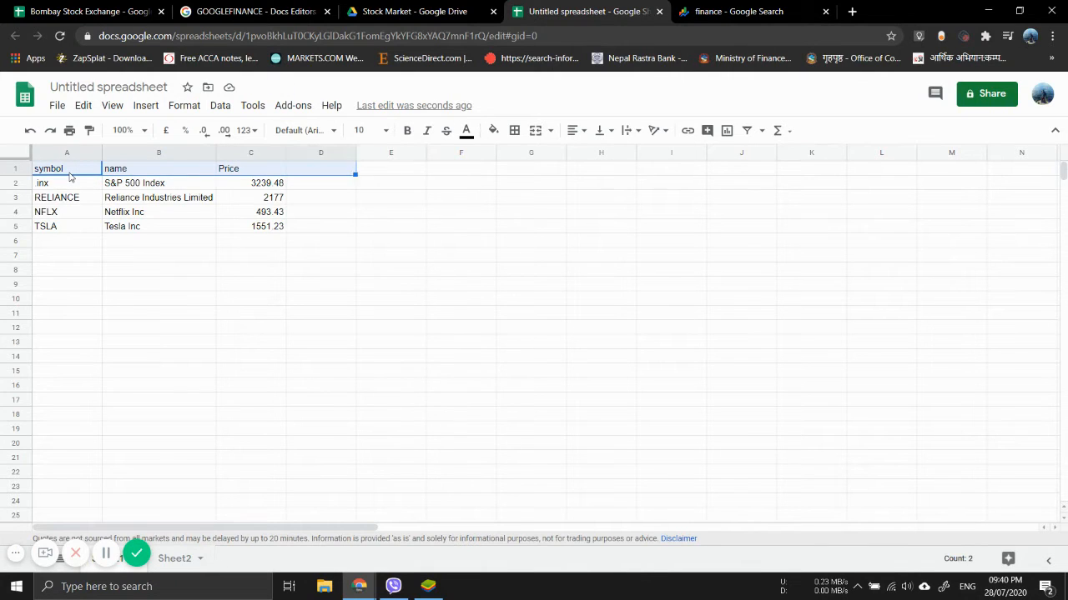
{"action": "key", "text": "shift+Right"}
{"action": "key", "text": "shift+Right"}
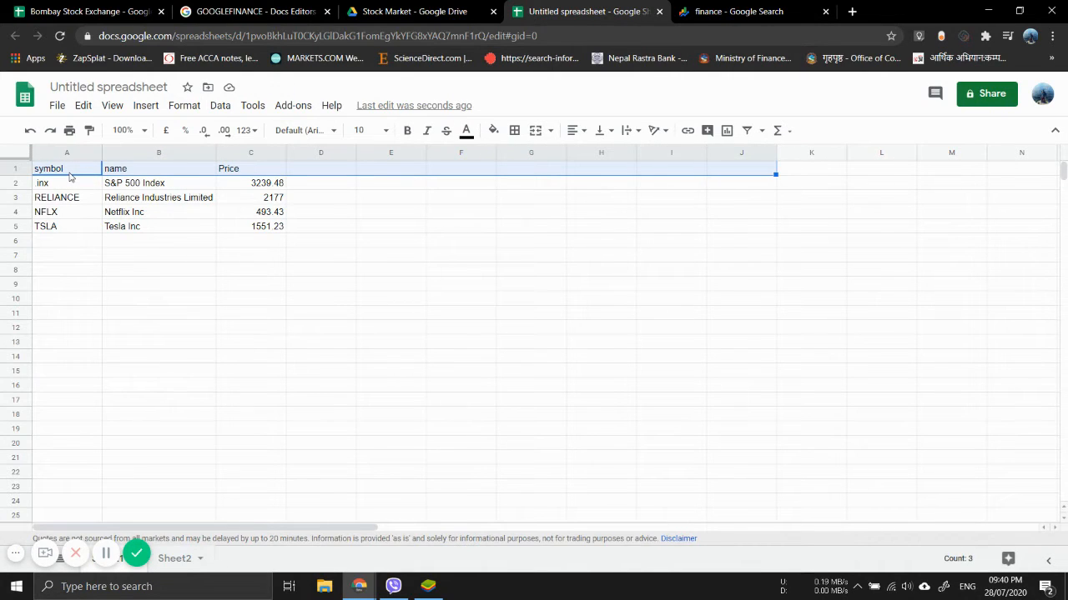
{"action": "key", "text": "ctrl+b"}
- Add the headers Open in D1 and High in E1
{"action": "key", "text": "Down"}
{"action": "key", "text": "Right"}
{"action": "key", "text": "Right"}
{"action": "key", "text": "Right"}
{"action": "key", "text": "Up"}
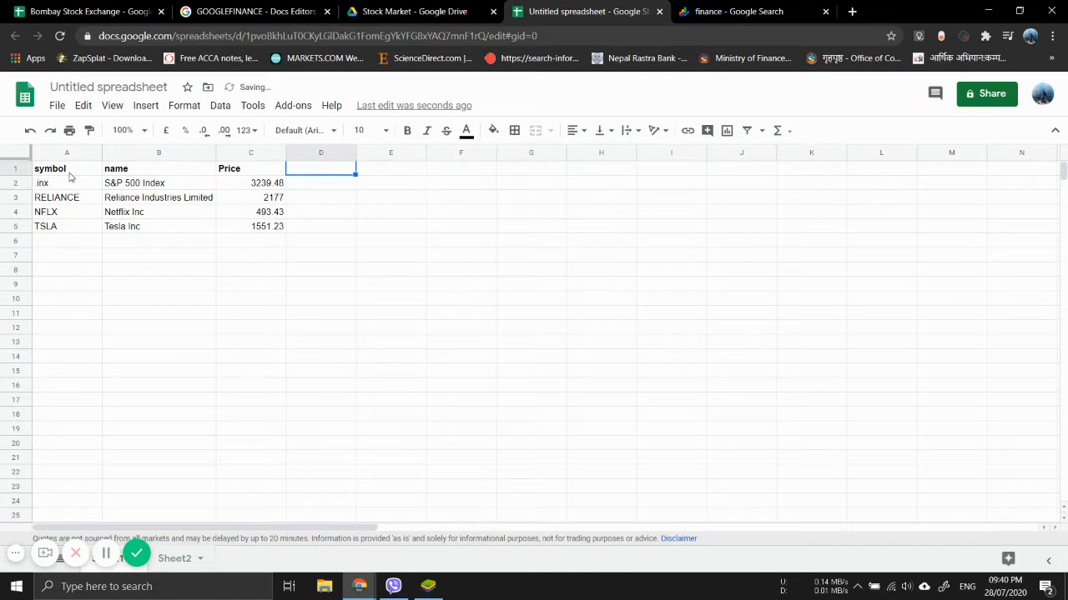
{"action": "type", "text": "Open"}
{"action": "key", "text": "Return"}
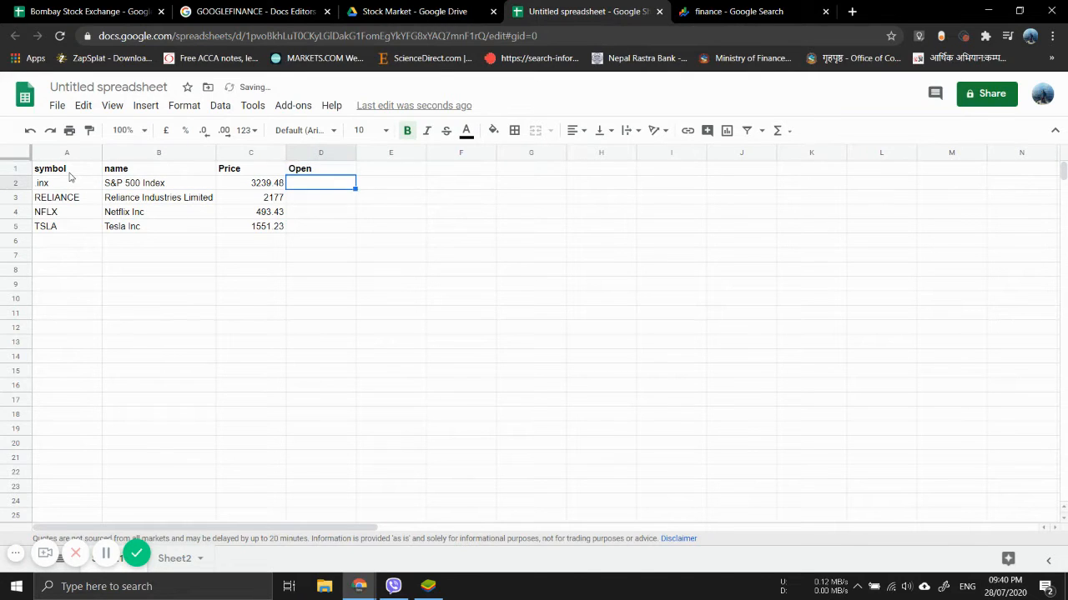
{"action": "key", "text": "Up"}
{"action": "key", "text": "Right"}
{"action": "type", "text": "Hi"}
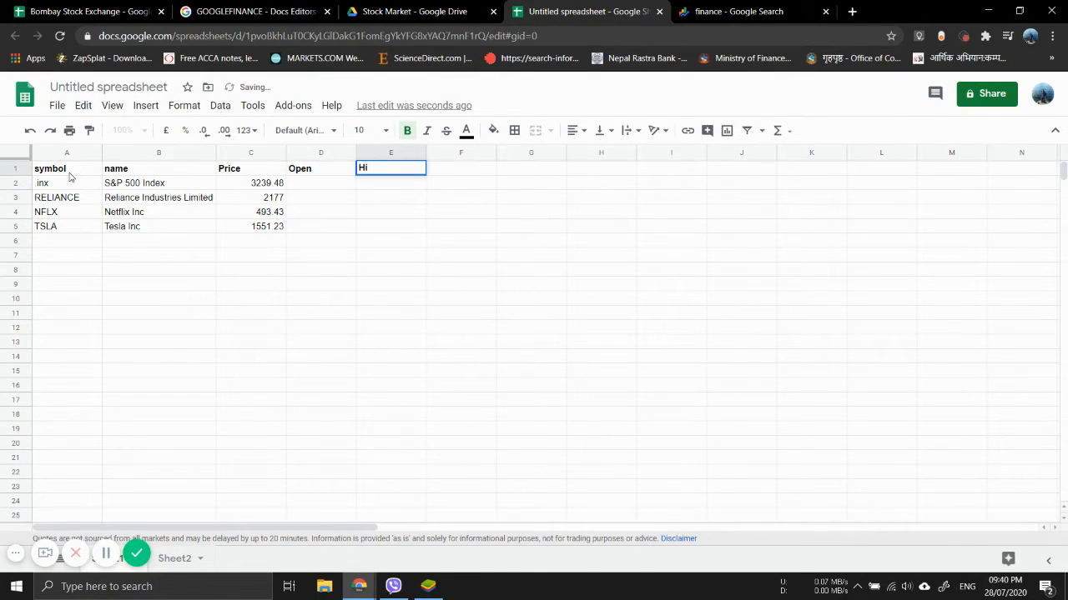
{"action": "type", "text": "gh"}
{"action": "key", "text": "Return"}
- Add the headers Low in F1 and Close in G1
{"action": "key", "text": "Up"}
{"action": "key", "text": "Right"}
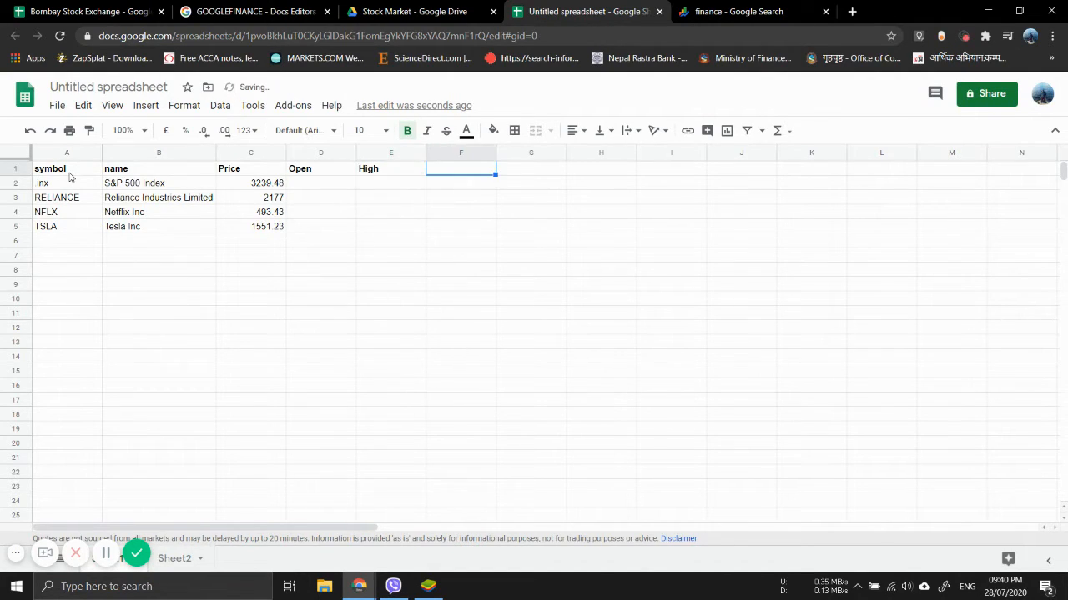
{"action": "type", "text": "Low"}
{"action": "key", "text": "Right"}
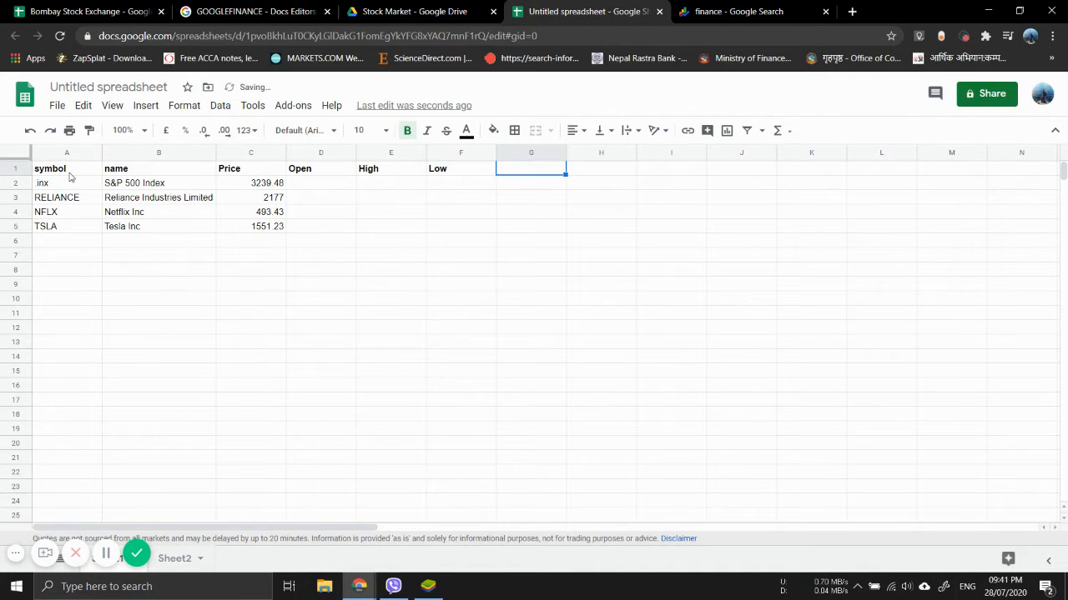
{"action": "type", "text": "Close"}
{"action": "key", "text": "Right"}
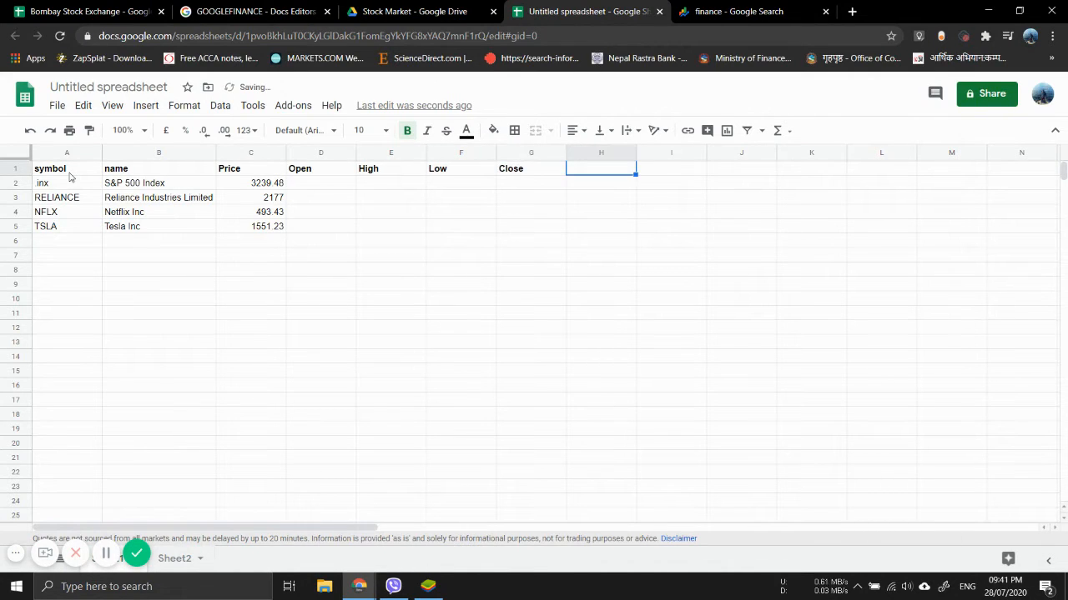
- Add the headers 52 wk high in H1 and 52 wk low in I1
{"action": "type", "text": "52 wk "}
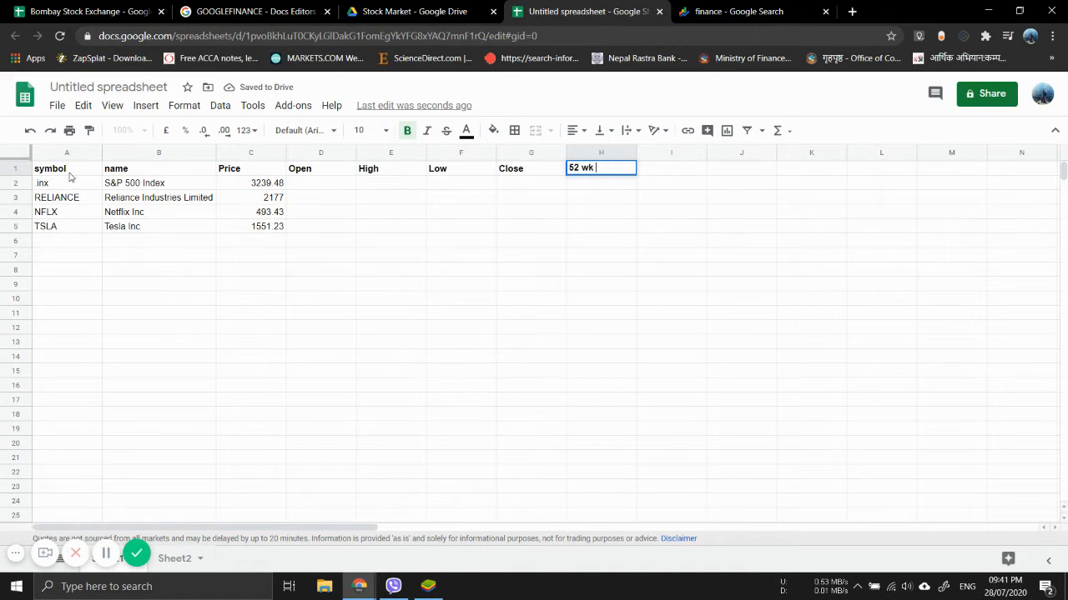
{"action": "type", "text": "high"}
{"action": "key", "text": "Right"}
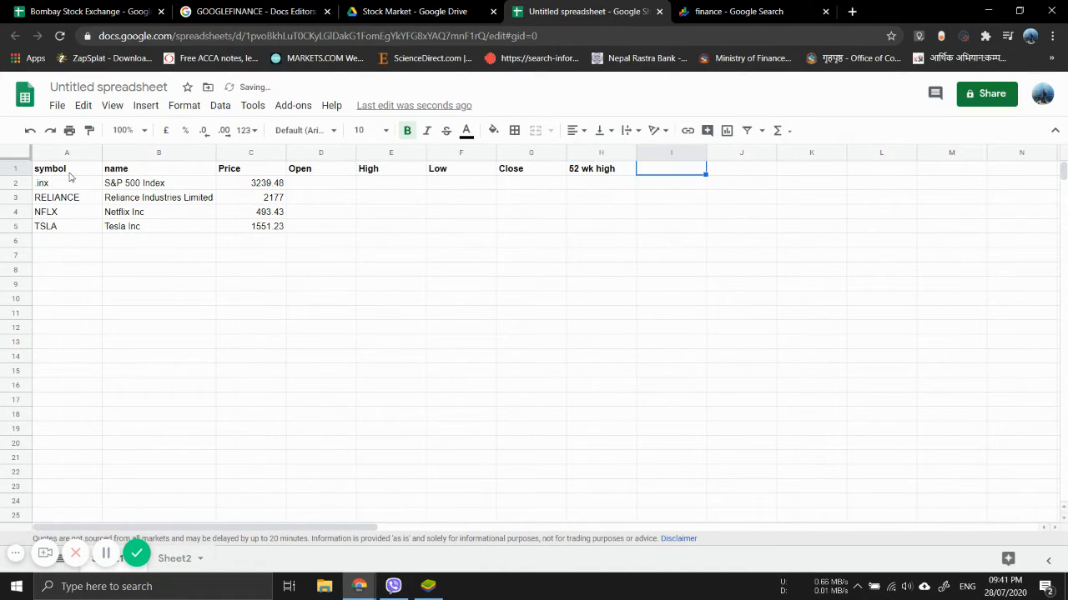
{"action": "type", "text": "52 wk l"}
{"action": "type", "text": "w"}
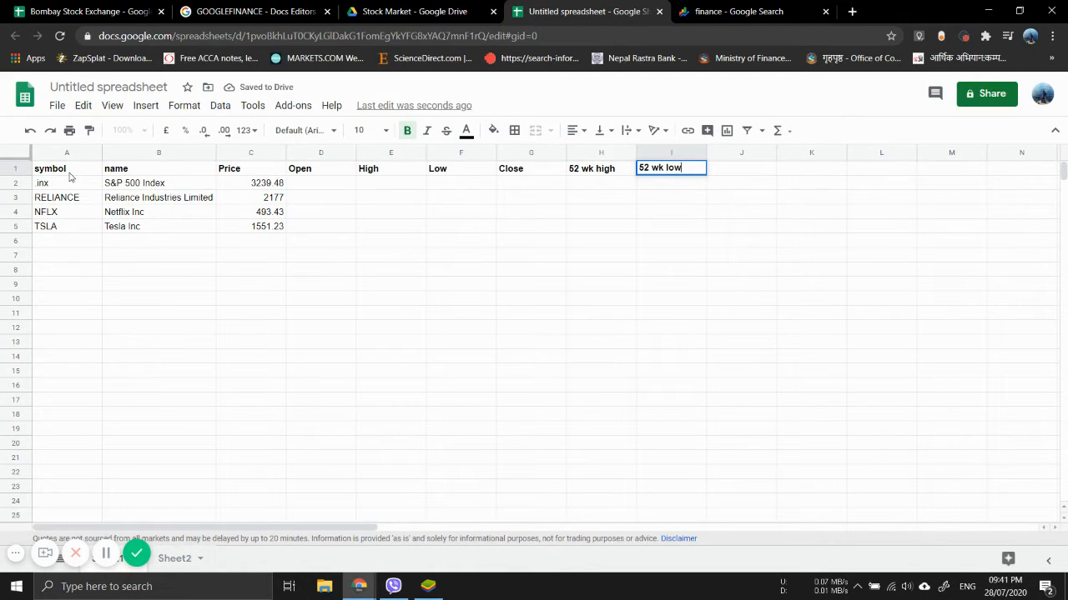
{"action": "key", "text": "Return"}
- Fetch the opening price in D2 with =GOOGLEFINANCE(A2,"priceopen"), checking the attribute names in the GOOGLEFINANCE help article
{"action": "key", "text": "Left"}
{"action": "key", "text": "Left"}
{"action": "type", "text": "="}
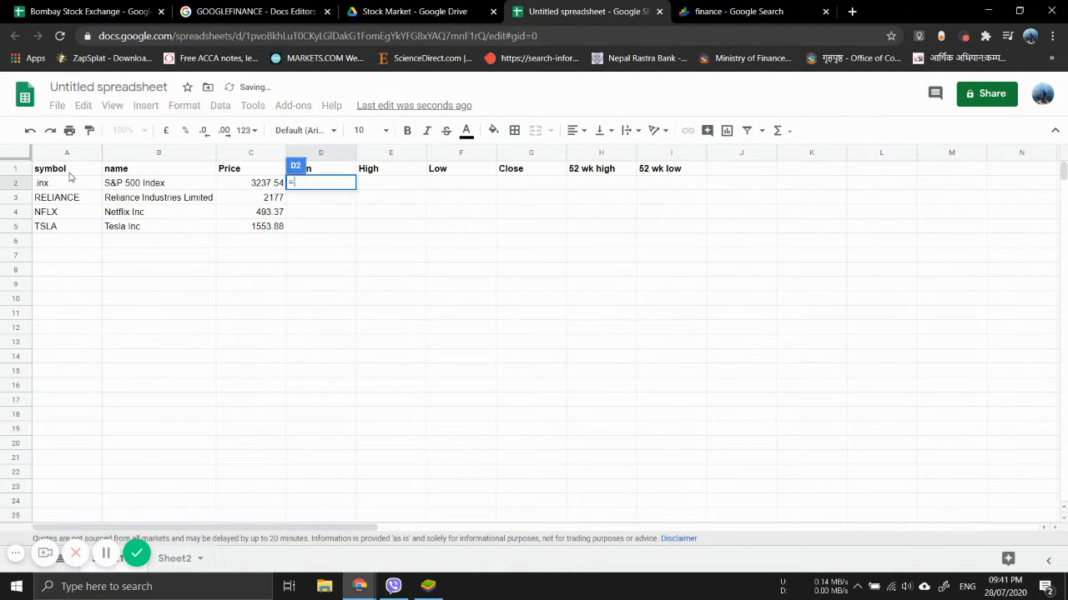
{"action": "type", "text": "GOOGLEFINANCE(C2"}
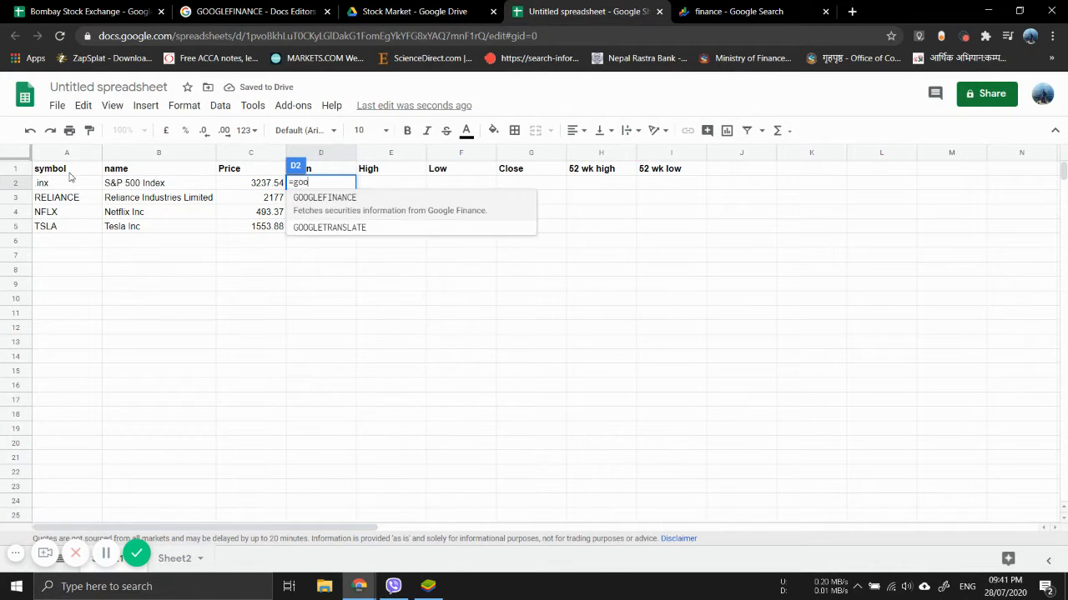
{"action": "left_click", "coordinate": [70, 178]}
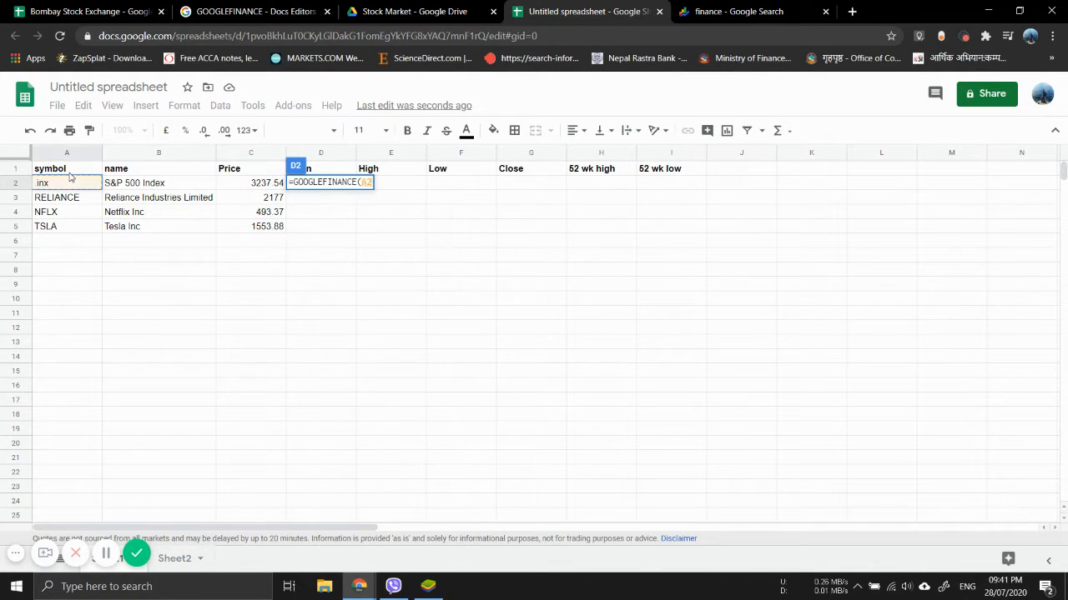
{"action": "type", "text": ",\""}
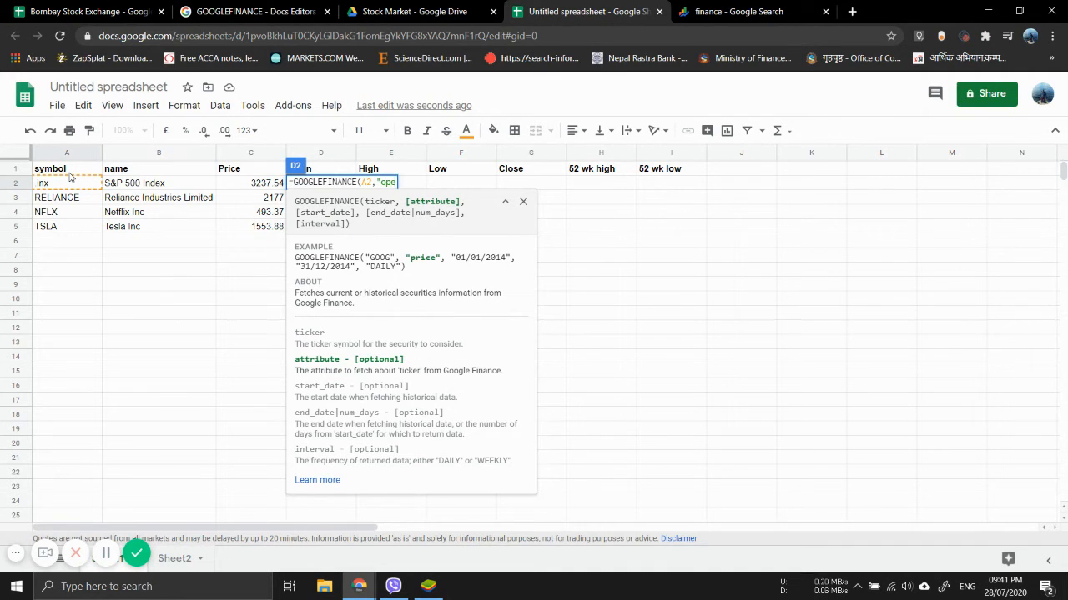
{"action": "type", "text": "priceopen\""}
{"action": "left_click", "coordinate": [250, 11]}
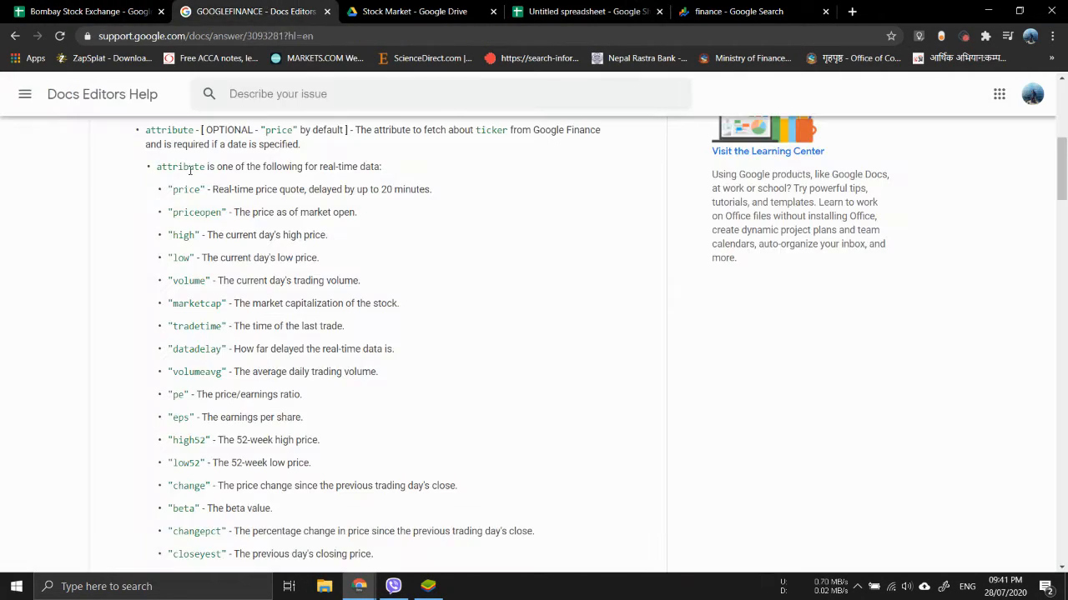
{"action": "scroll", "coordinate": [125, 283], "scroll_direction": "down", "scroll_amount": 1}
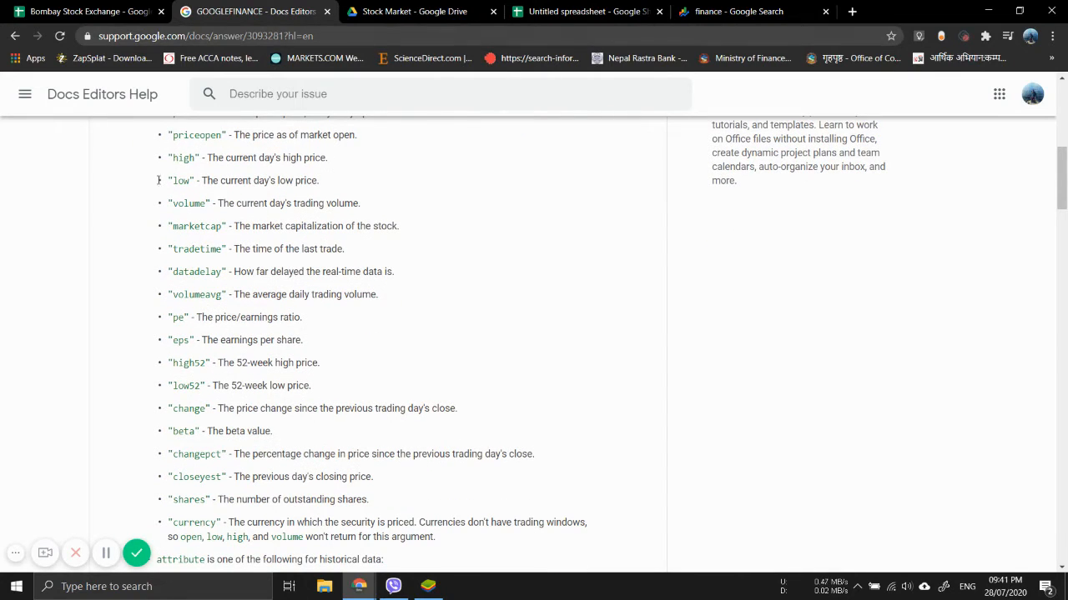
{"action": "scroll", "coordinate": [102, 253], "scroll_direction": "down", "scroll_amount": 1}
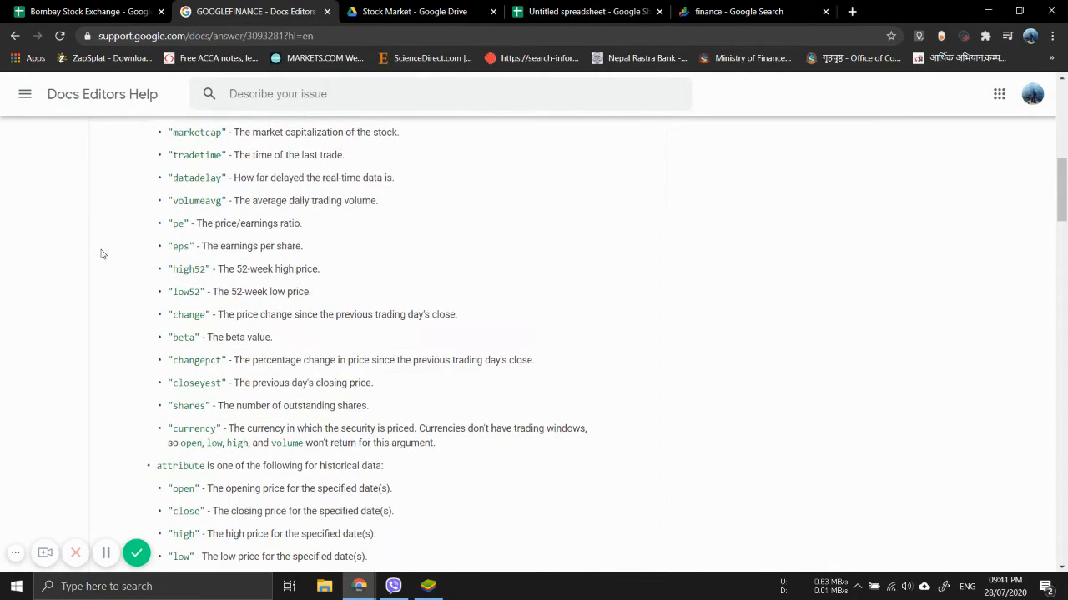
{"action": "scroll", "coordinate": [268, 241], "scroll_direction": "up", "scroll_amount": 1}
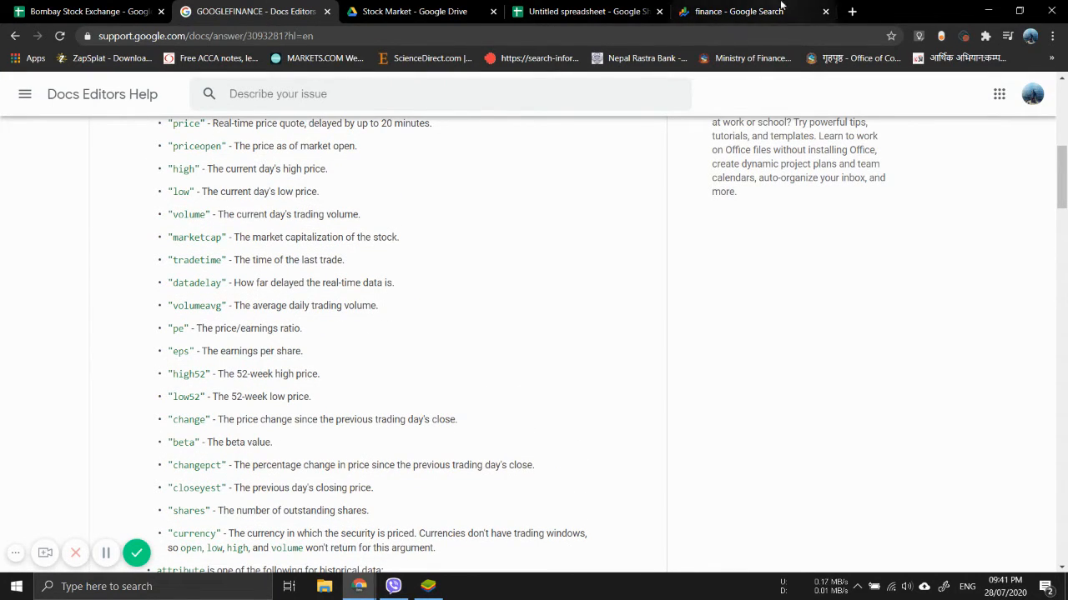
{"action": "left_click", "coordinate": [622, 11]}
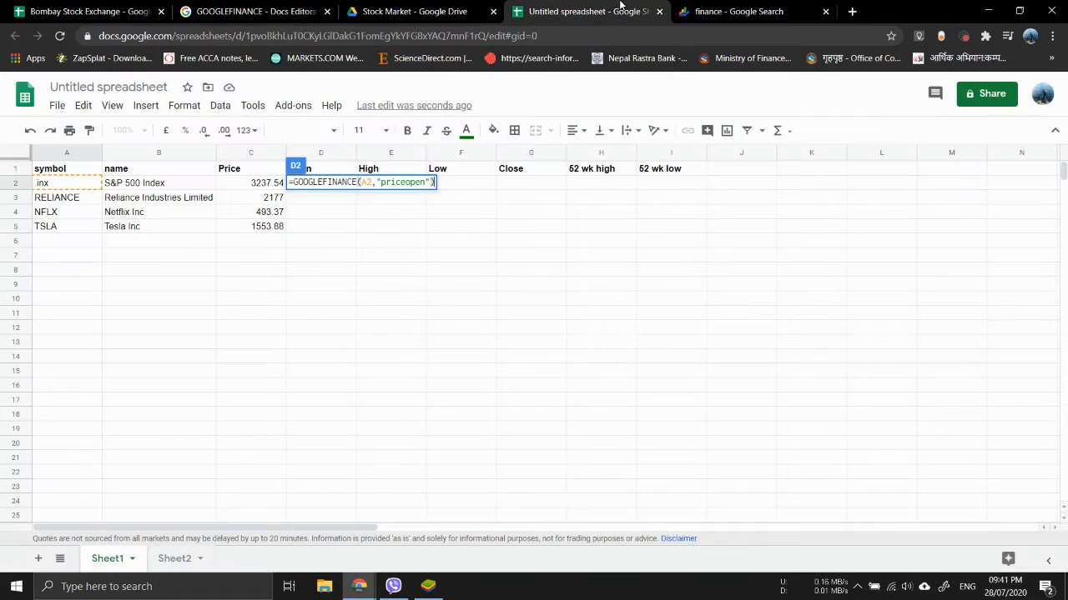
{"action": "key", "text": "Return"}
- Fetch the day's high price in E2 with GOOGLEFINANCE, using A2 as the ticker and "high" as the attribute
{"action": "left_click", "coordinate": [384, 185]}
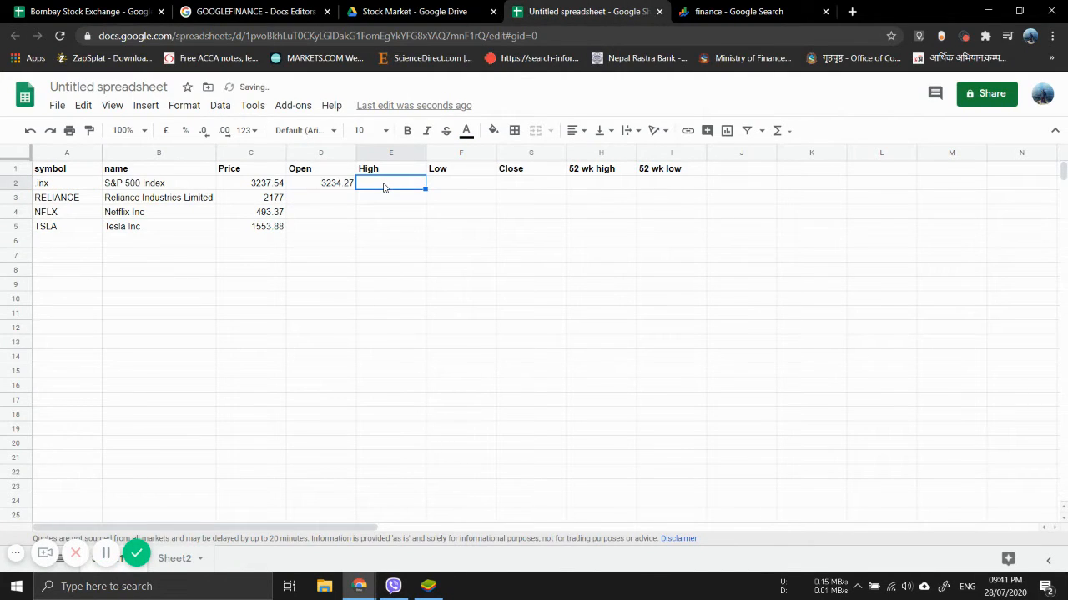
{"action": "type", "text": "="}
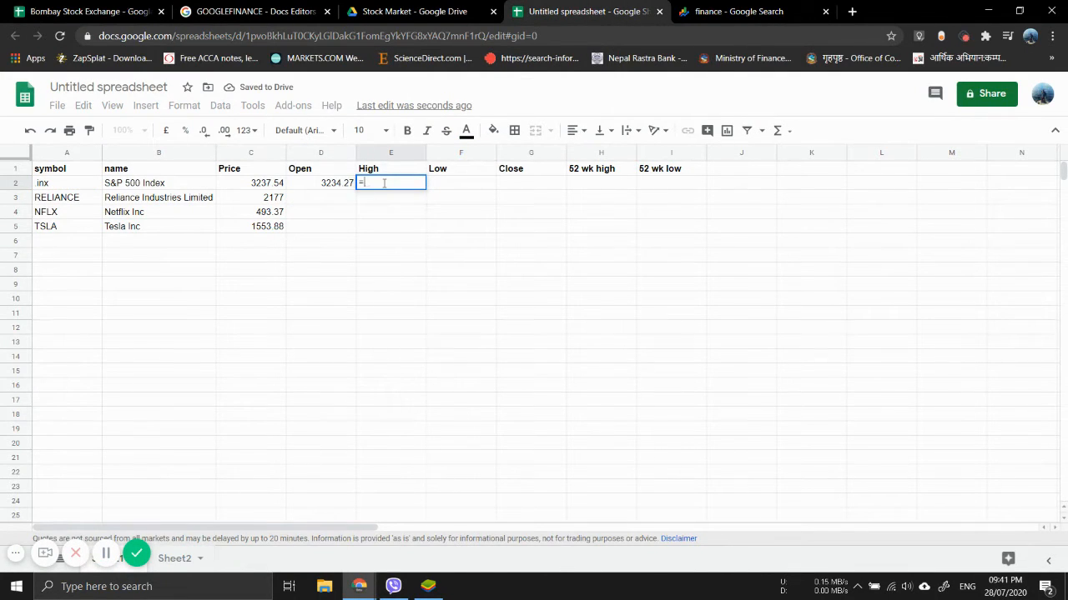
{"action": "type", "text": "GOOGLEFINANCE(D2"}
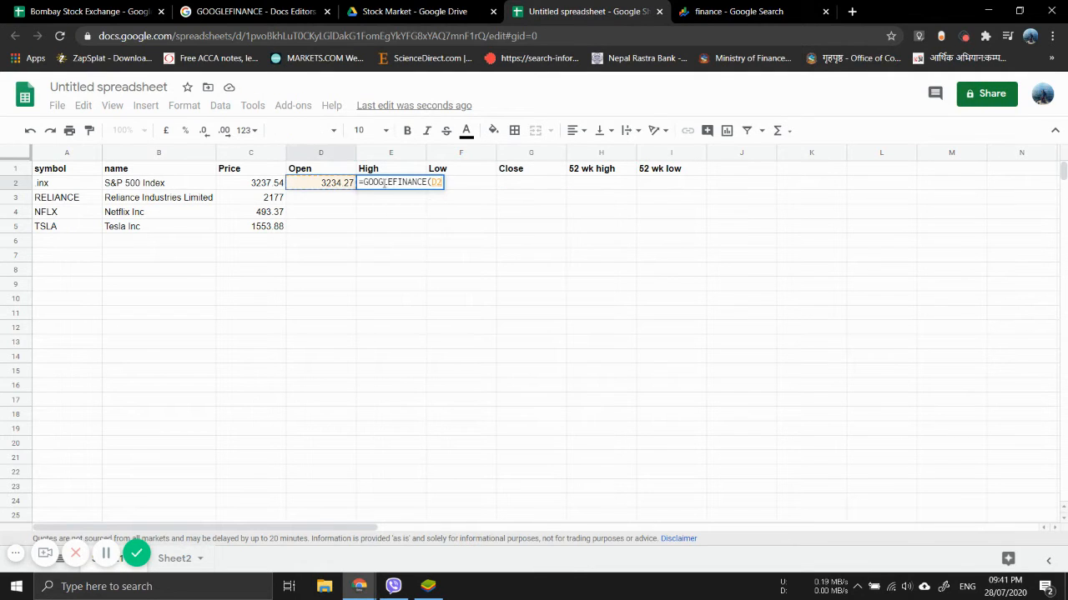
{"action": "key", "text": "BackSpace"}
{"action": "key", "text": "BackSpace"}
{"action": "type", "text": "A2,\""}
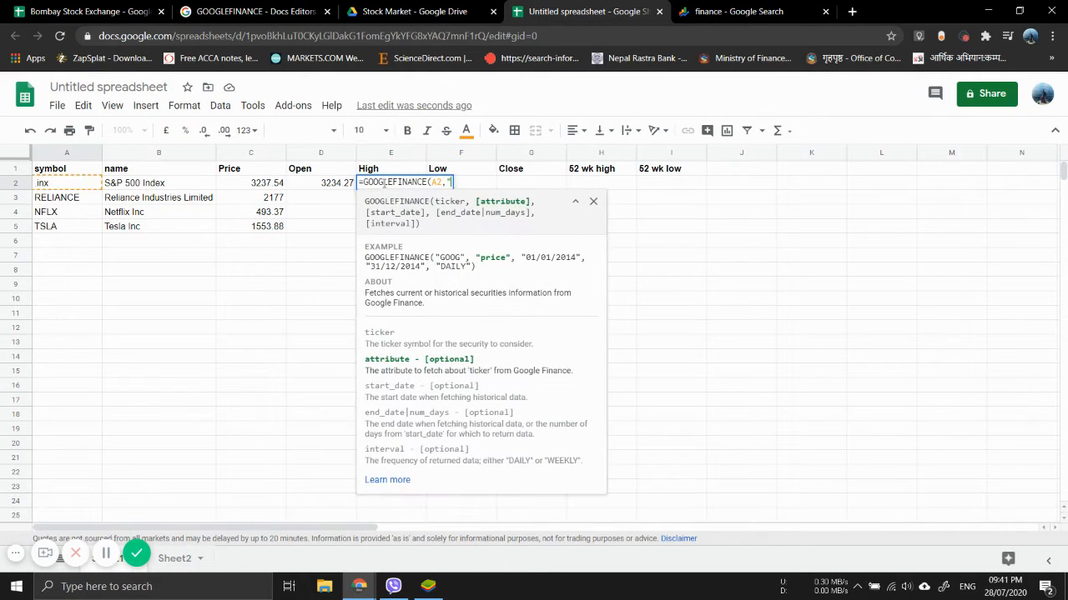
{"action": "type", "text": "low"}
{"action": "key", "text": "BackSpace"}
{"action": "key", "text": "BackSpace"}
{"action": "key", "text": "BackSpace"}
{"action": "type", "text": "high"}
{"action": "key", "text": "Return"}
- Fetch the day's low price in F2 with GOOGLEFINANCE, using A2 as the ticker and "low" as the attribute
{"action": "key", "text": "Up"}
{"action": "key", "text": "Right"}
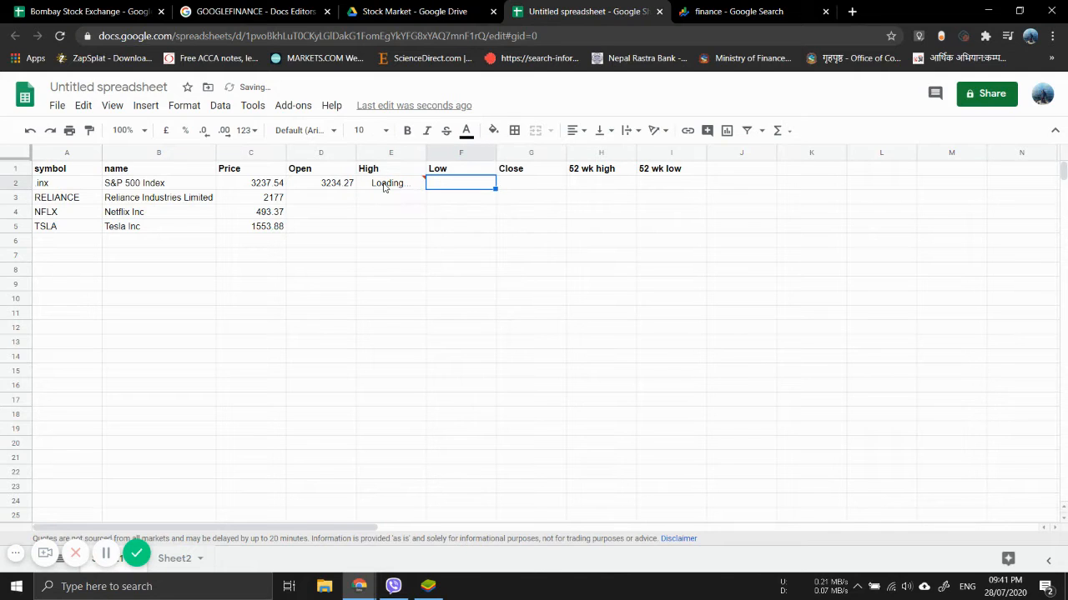
{"action": "type", "text": "=goo"}
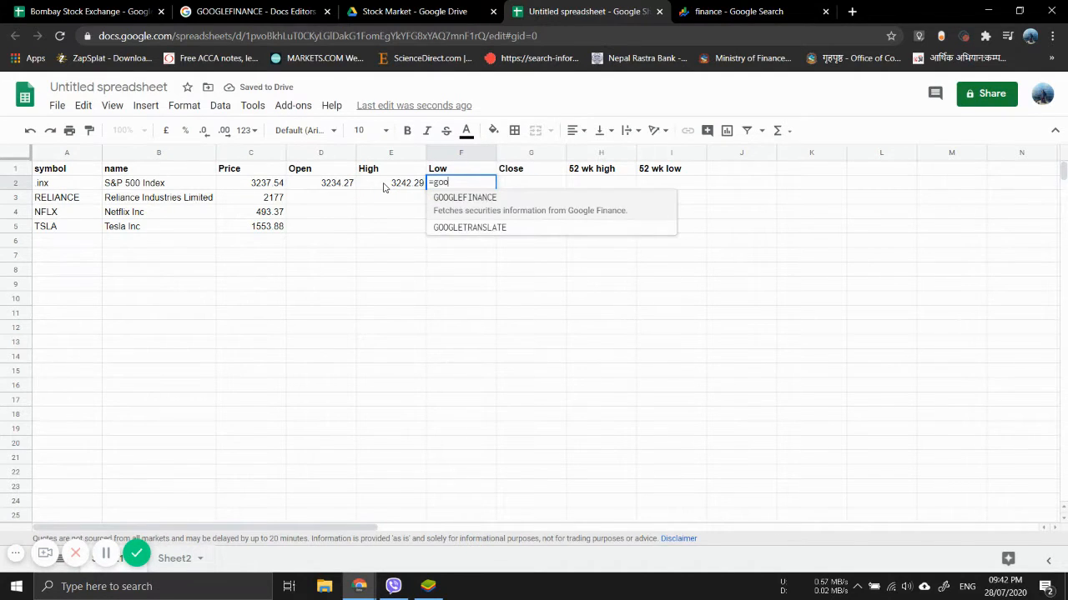
{"action": "type", "text": "g"}
{"action": "key", "text": "Tab"}
{"action": "type", "text": "A2"}
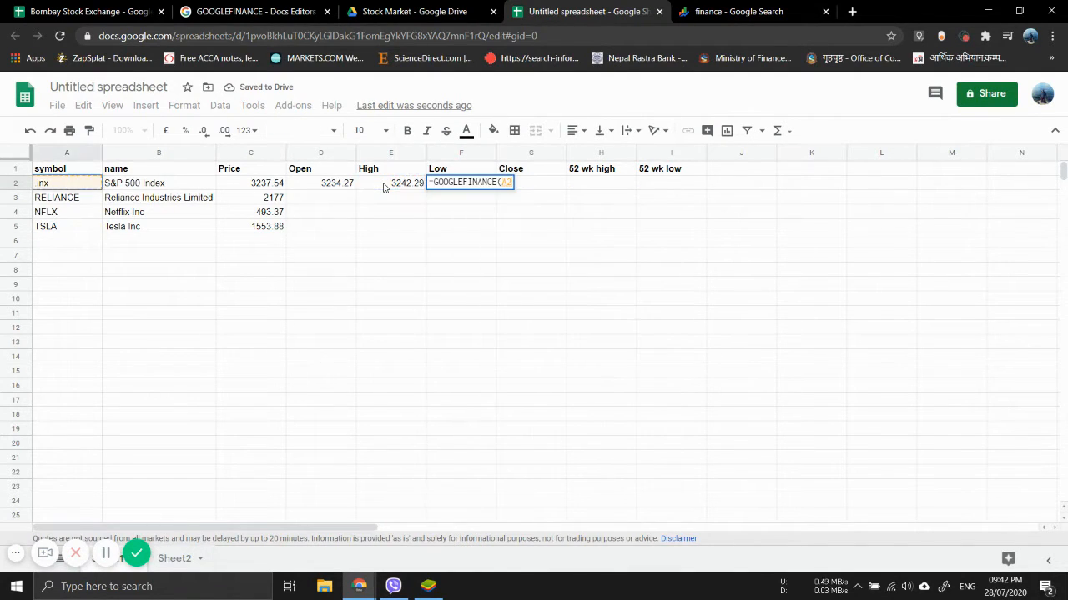
{"action": "type", "text": ","}
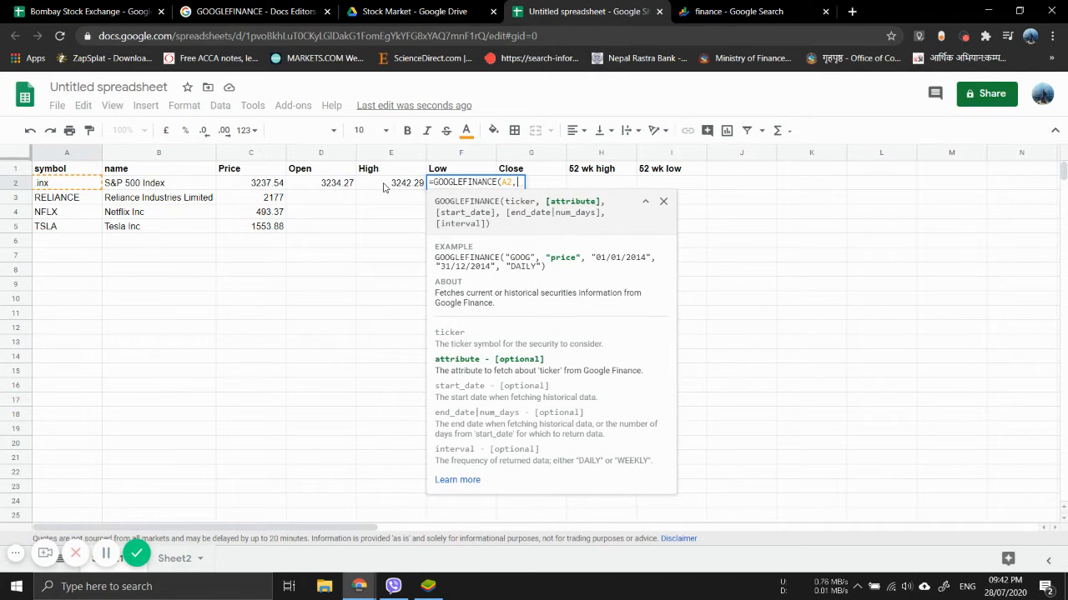
{"action": "type", "text": "\""}
{"action": "type", "text": "price"}
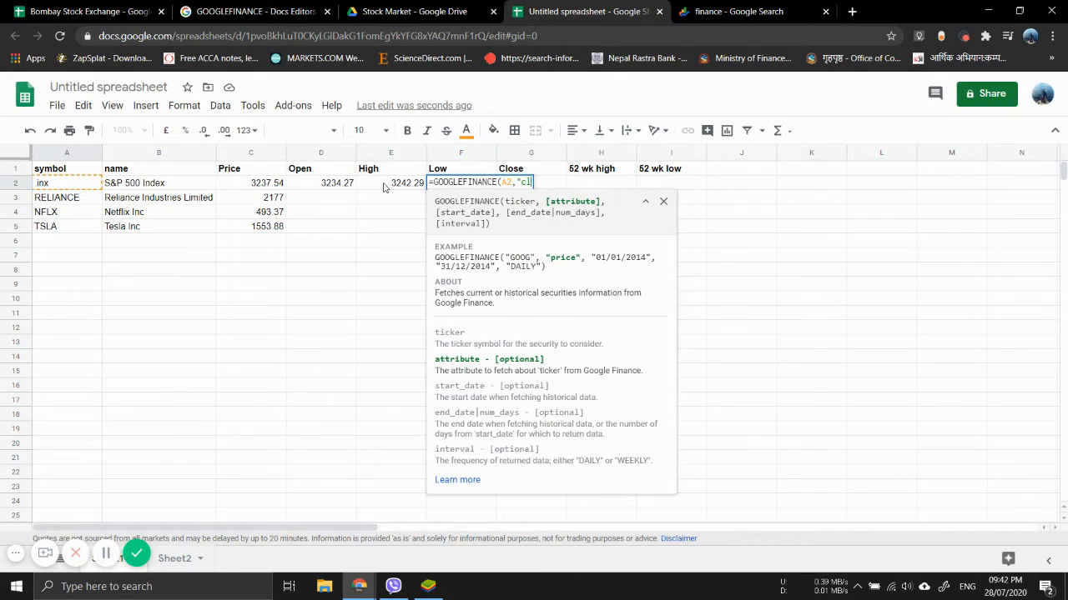
{"action": "key", "text": "BackSpace"}
{"action": "key", "text": "BackSpace"}
{"action": "key", "text": "BackSpace"}
{"action": "key", "text": "BackSpace"}
{"action": "key", "text": "BackSpace"}
{"action": "type", "text": "low\""}
{"action": "key", "text": "Return"}
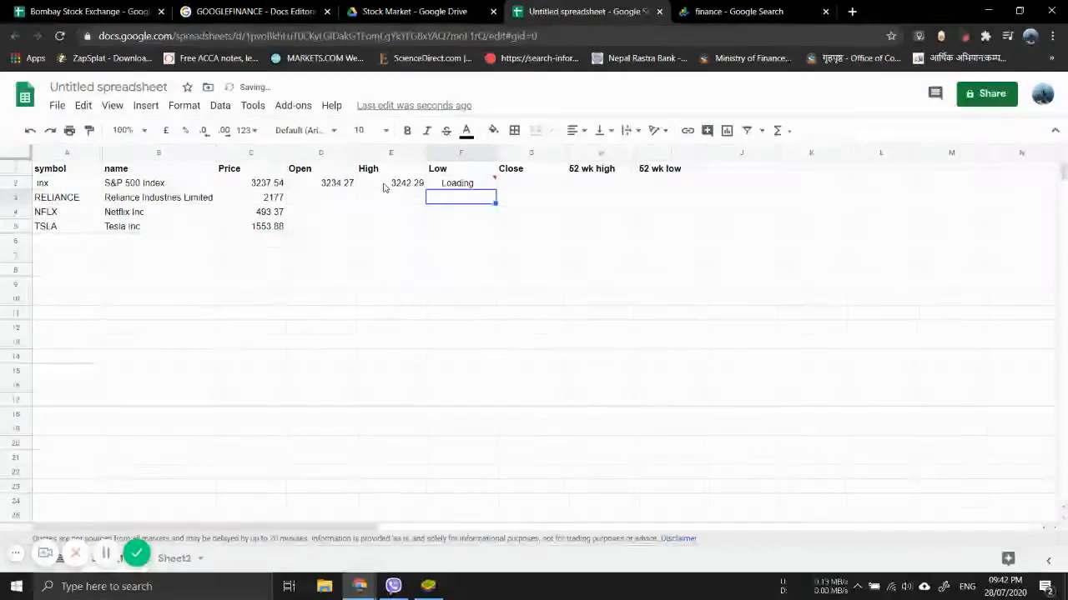
- Try to fetch the closing price in G2 with =GOOGLEFINANCE(A2,"close")
{"action": "key", "text": "Up"}
{"action": "key", "text": "Right"}
{"action": "type", "text": "="}
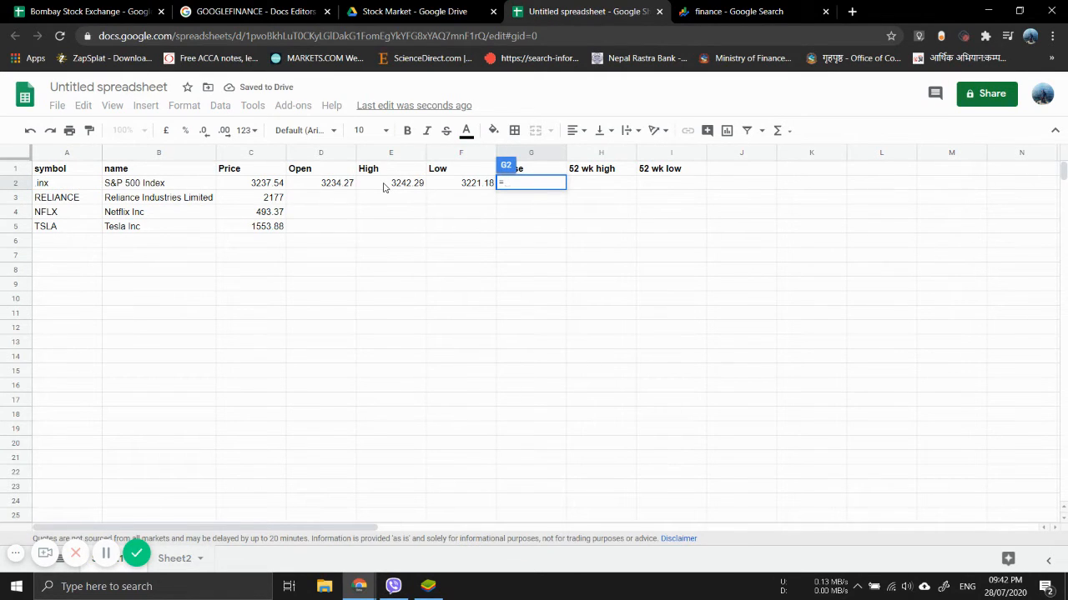
{"action": "type", "text": "GOOGLEFINANCE("}
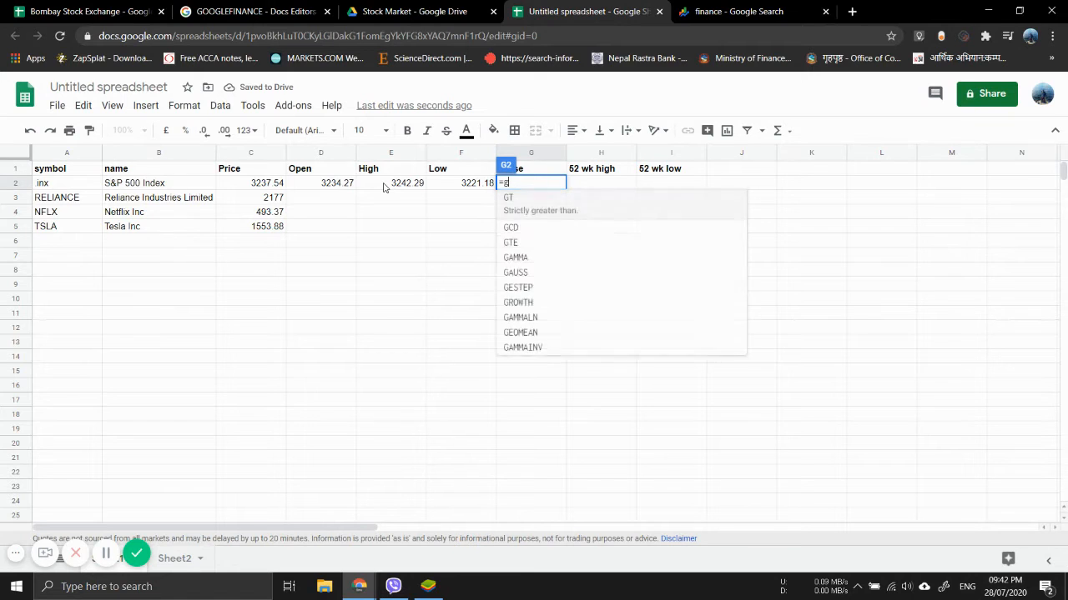
{"action": "key", "text": "Left"}
{"action": "key", "text": "Left"}
{"action": "key", "text": "Left"}
{"action": "key", "text": "Left"}
{"action": "key", "text": "Left"}
{"action": "key", "text": "Left"}
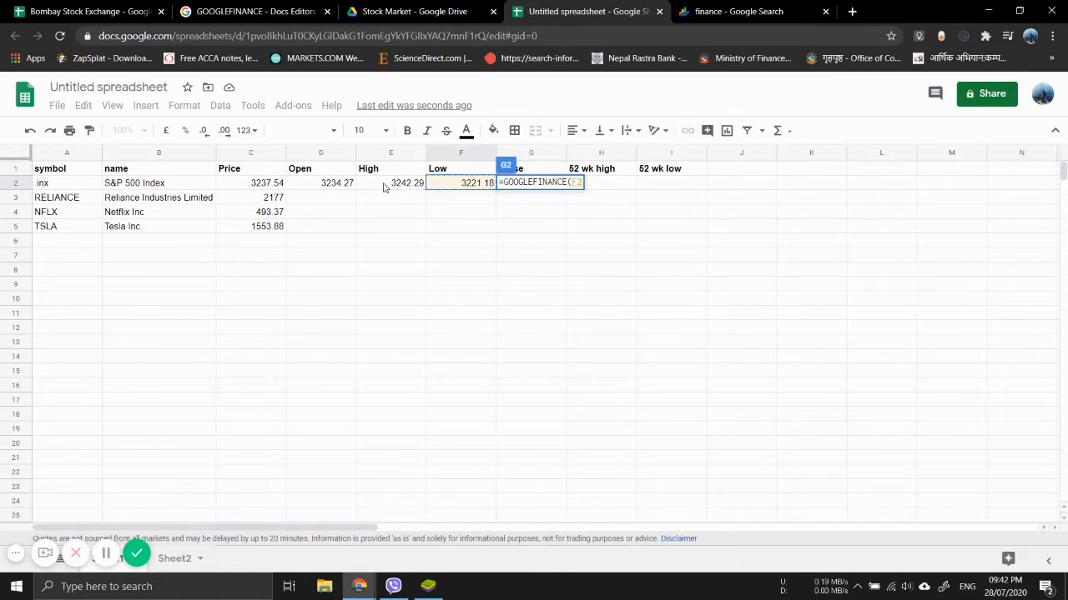
{"action": "type", "text": ","}
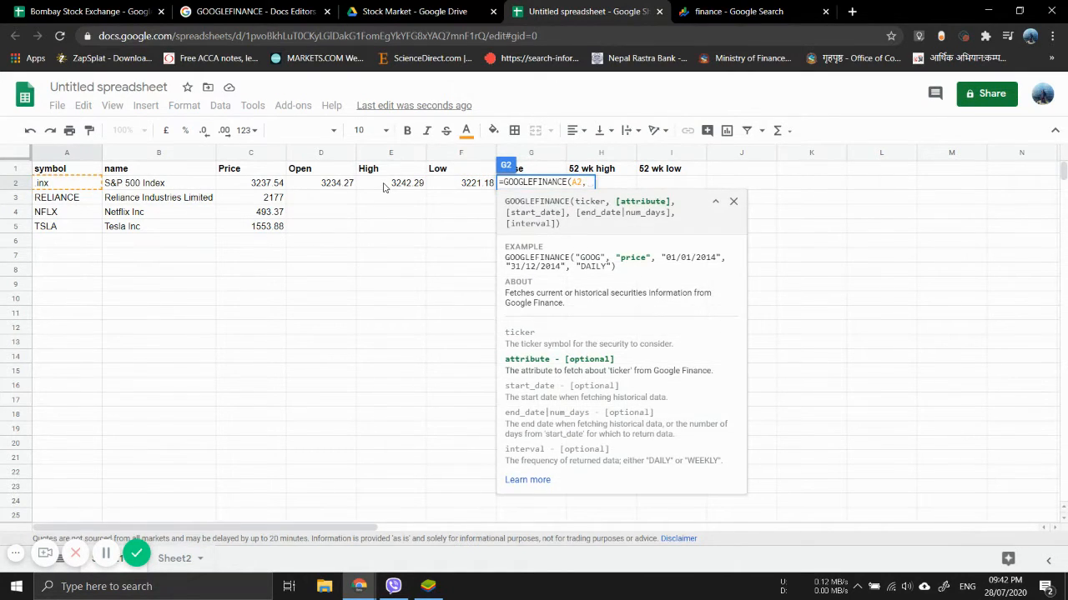
{"action": "type", "text": "\"clos"}
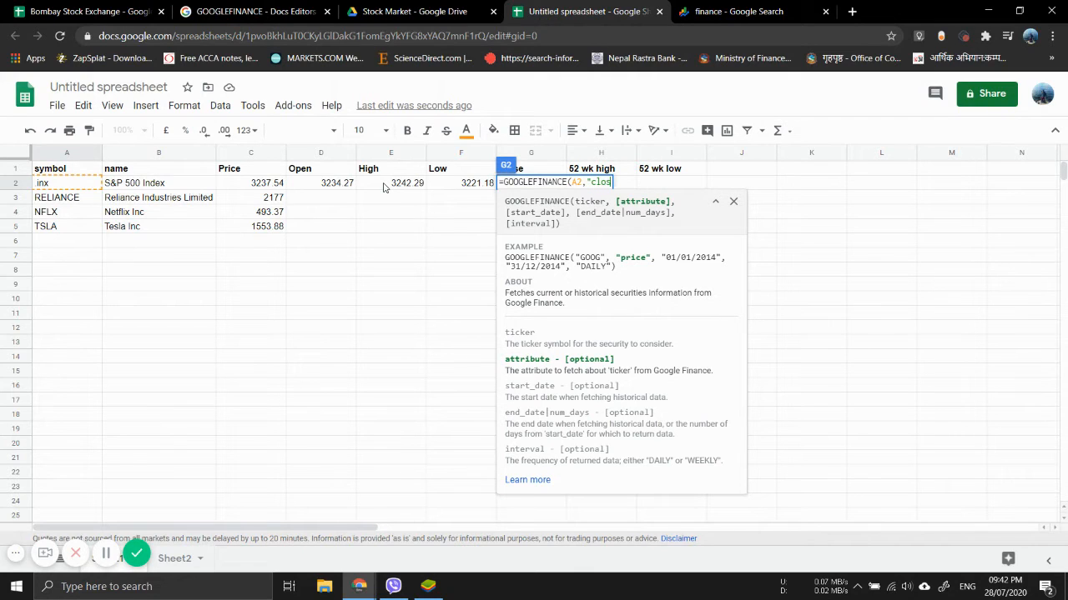
{"action": "type", "text": "e\")"}
{"action": "key", "text": "Return"}
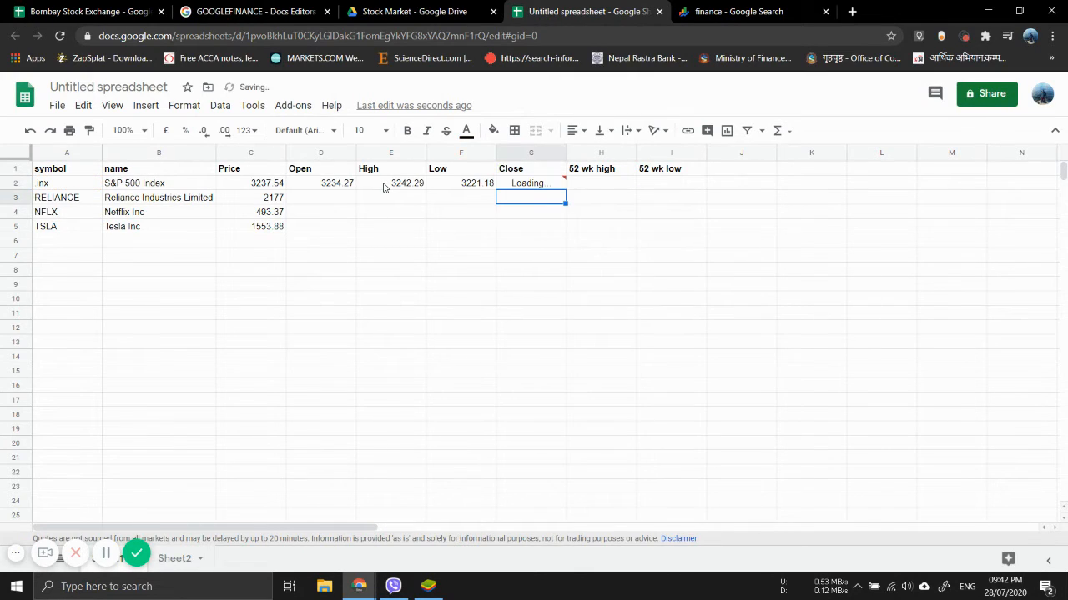
- Look up the closing-price attribute in the GOOGLEFINANCE help article and change the attribute in G2's formula to "closeyest"
{"action": "key", "text": "Up"}
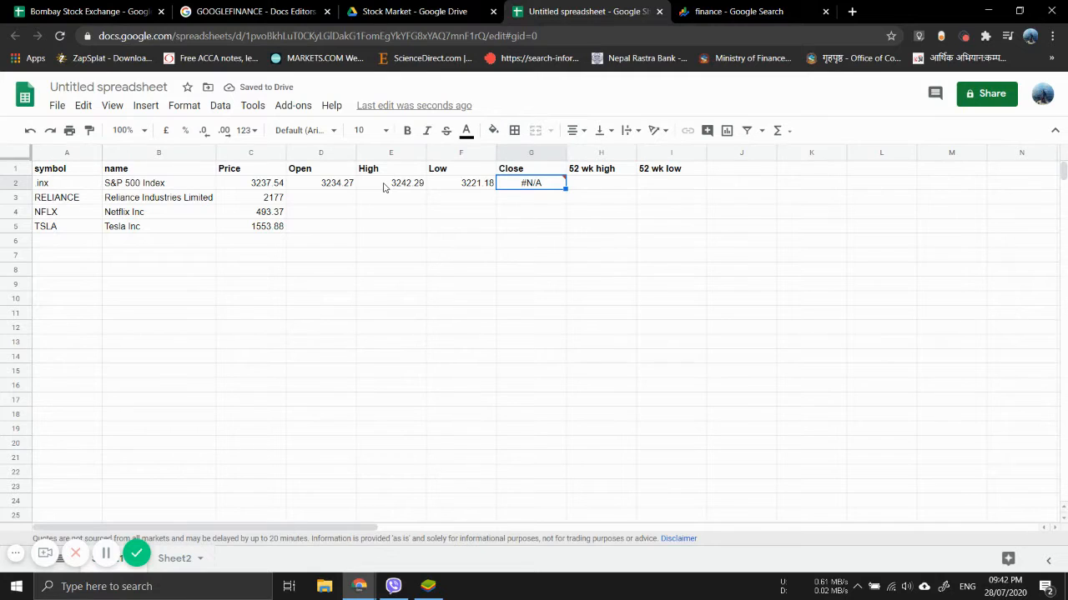
{"action": "left_click", "coordinate": [215, 8]}
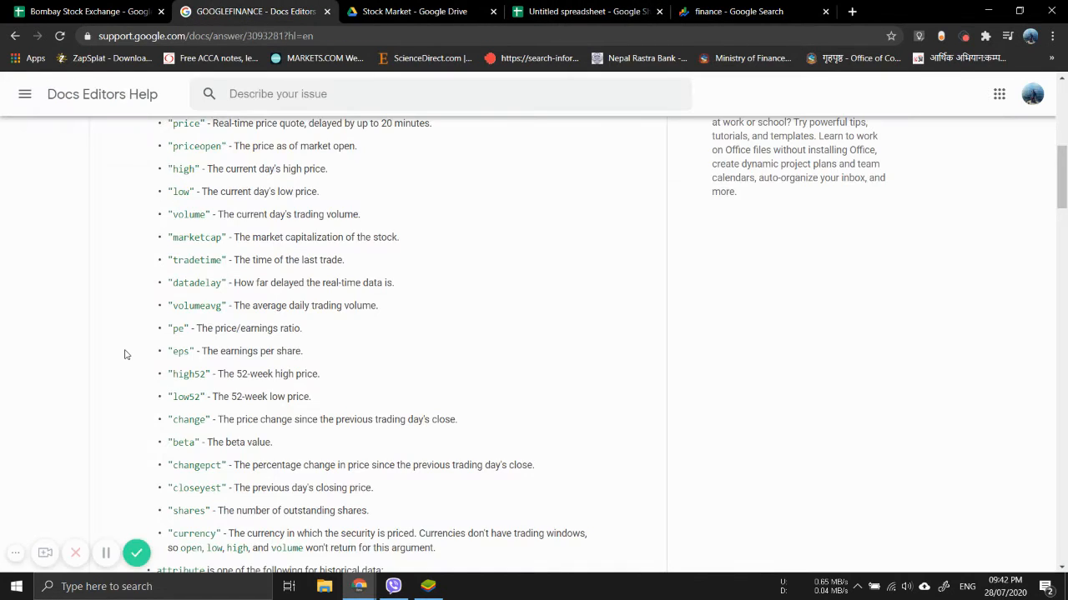
{"action": "scroll", "coordinate": [125, 355], "scroll_direction": "down", "scroll_amount": 2}
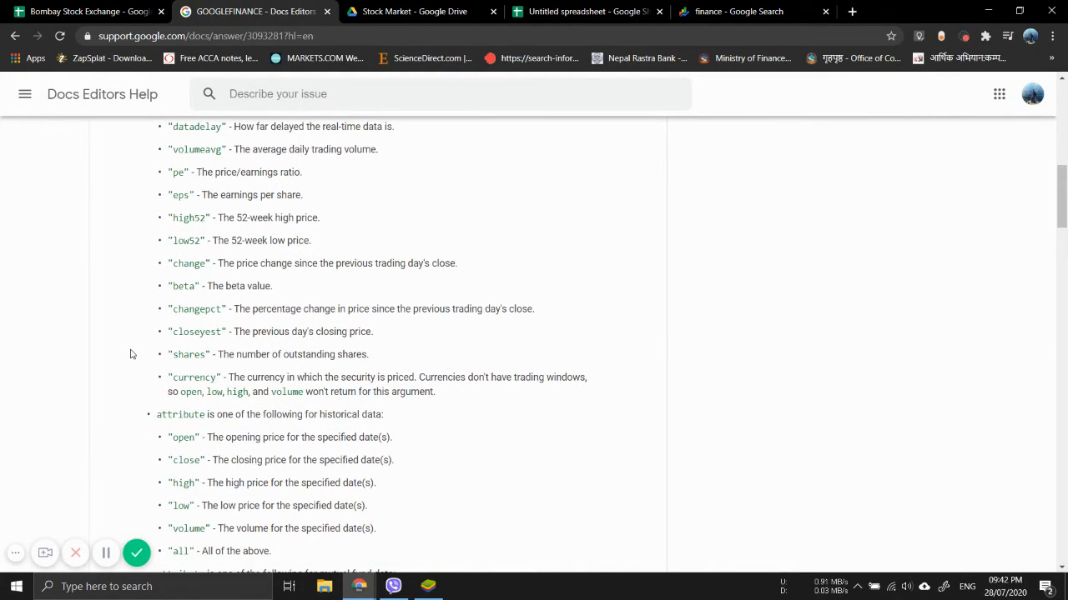
{"action": "scroll", "coordinate": [126, 336], "scroll_direction": "up", "scroll_amount": 1}
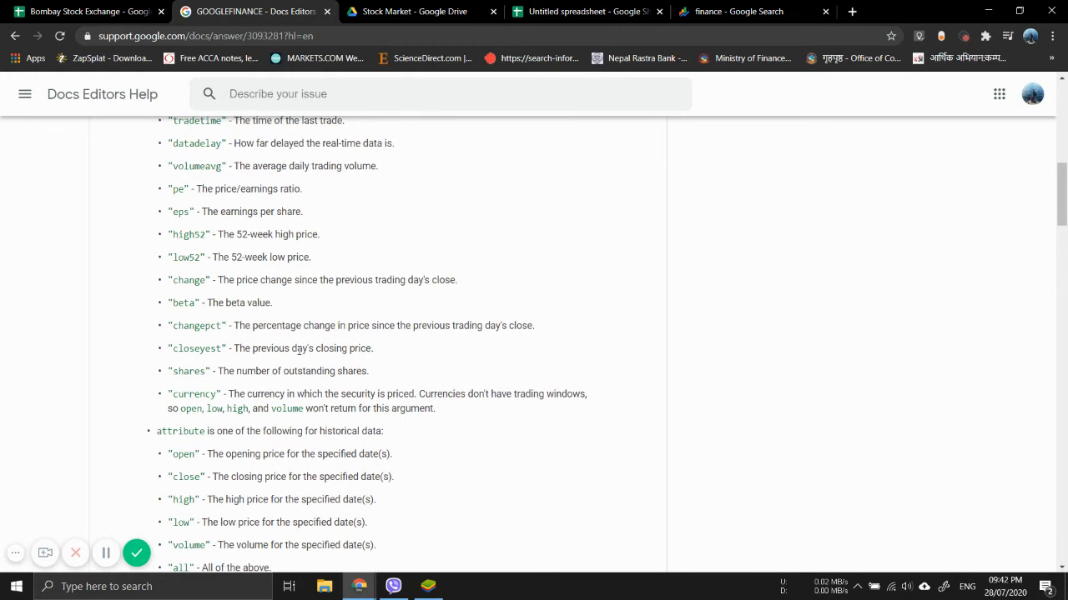
{"action": "triple_click", "coordinate": [299, 349]}
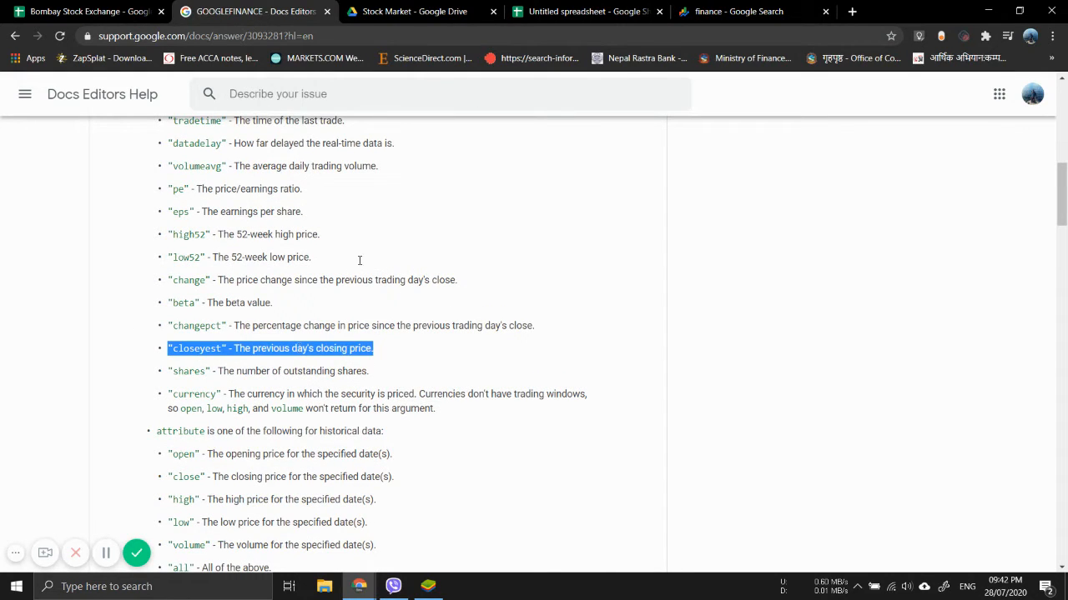
{"action": "left_click", "coordinate": [611, 6]}
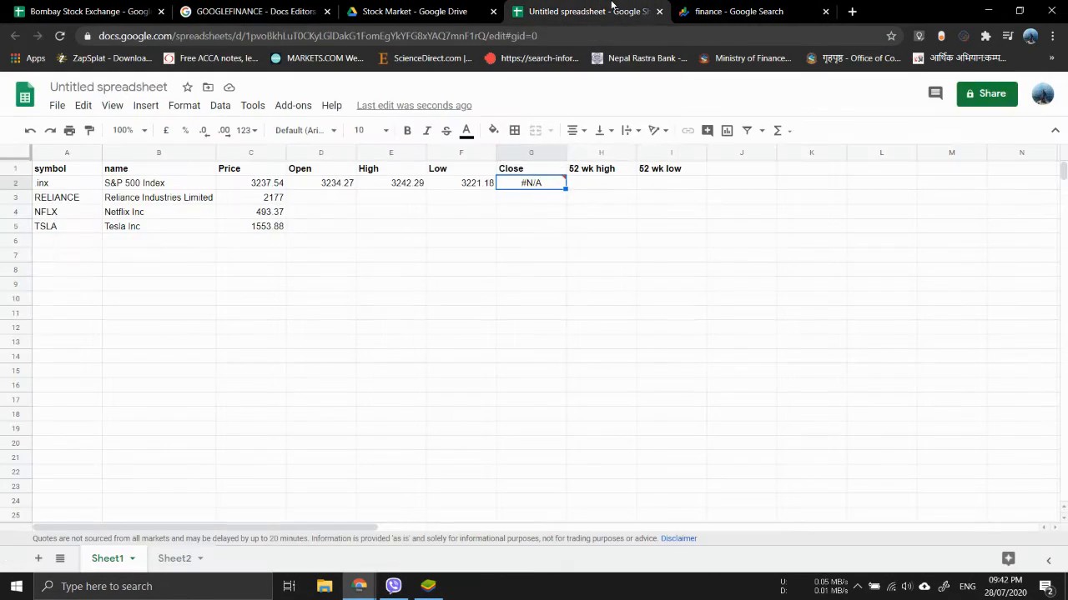
{"action": "key", "text": "Return"}
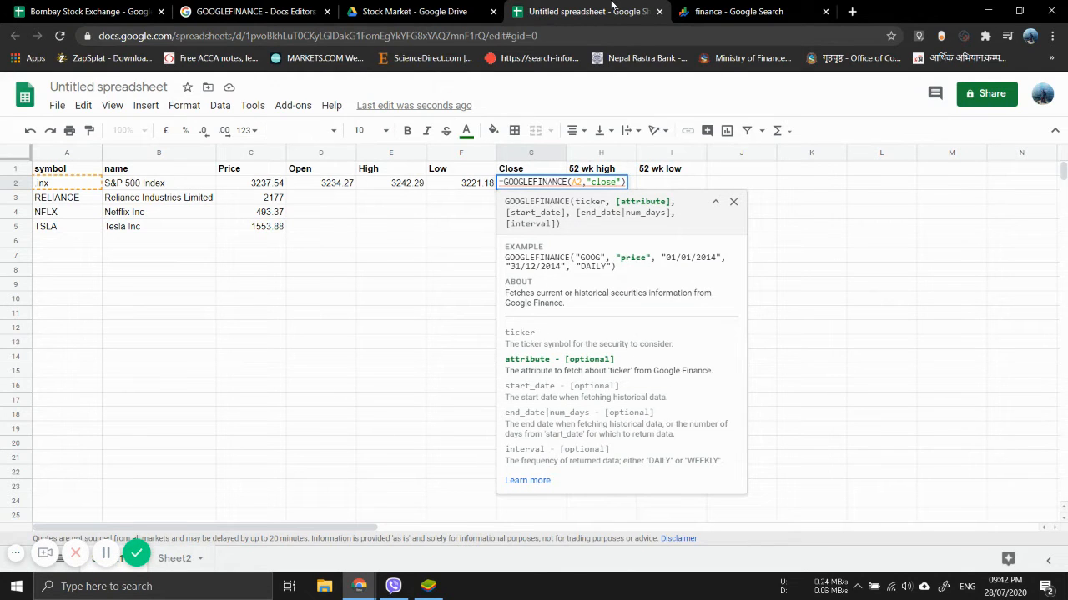
{"action": "key", "text": "Left"}
{"action": "key", "text": "Left"}
{"action": "type", "text": "yest"}
{"action": "key", "text": "Return"}
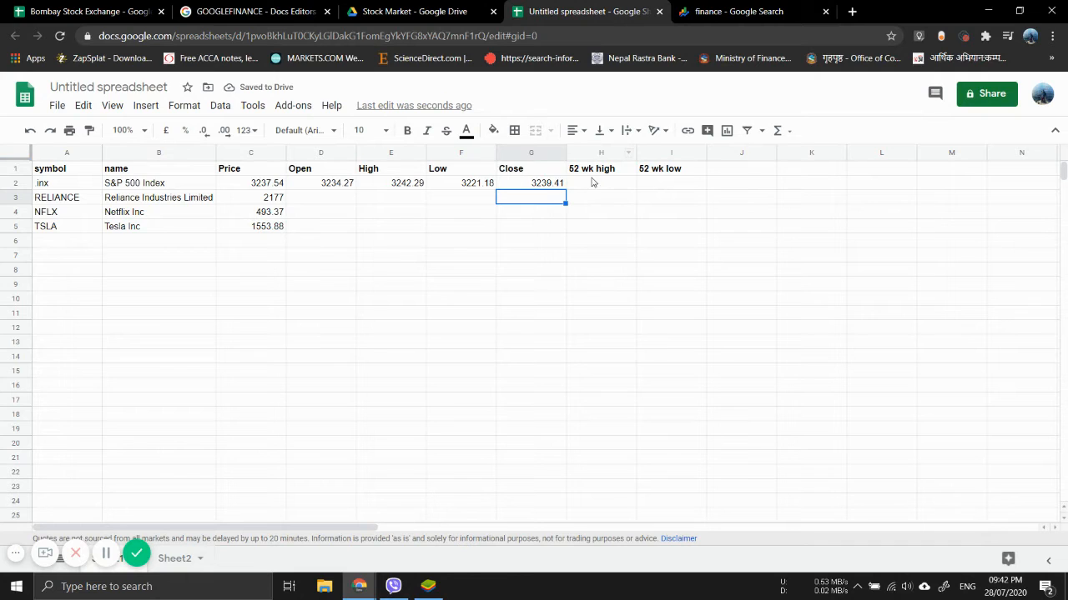
- Fetch the 52-week high in H2 with GOOGLEFINANCE, using A2 as the ticker and "high52" from the help article as the attribute
{"action": "left_click", "coordinate": [588, 183]}
{"action": "type", "text": "="}
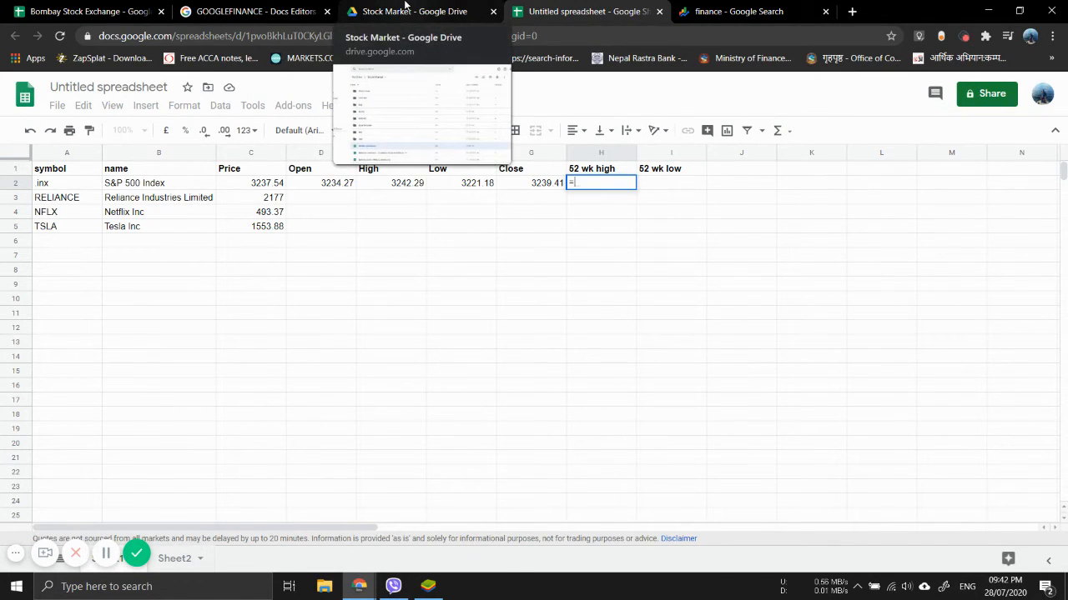
{"action": "left_click", "coordinate": [291, 10]}
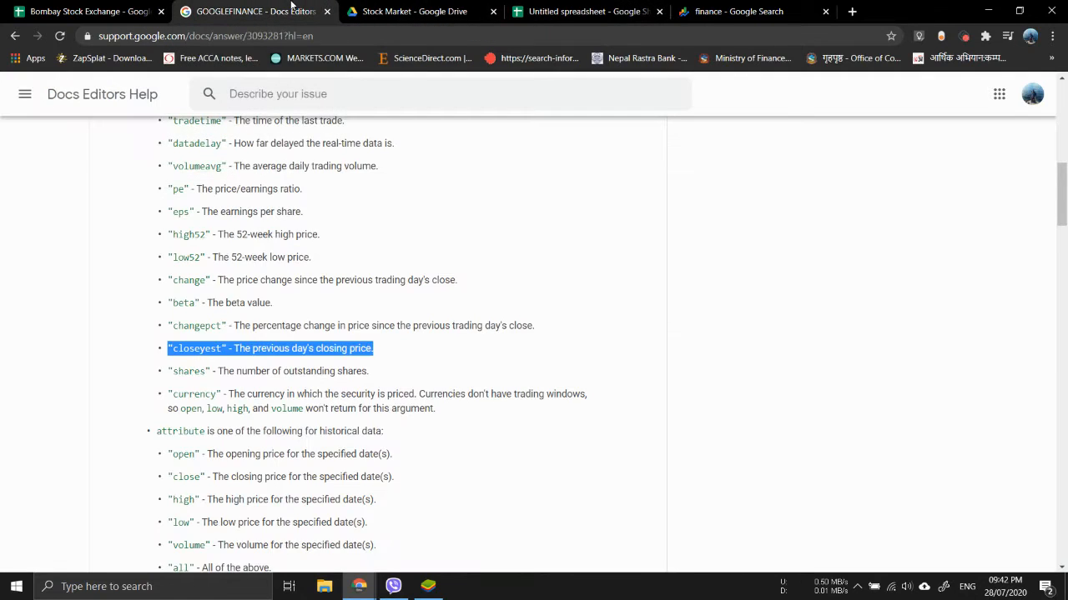
{"action": "scroll", "coordinate": [141, 252], "scroll_direction": "up", "scroll_amount": 1}
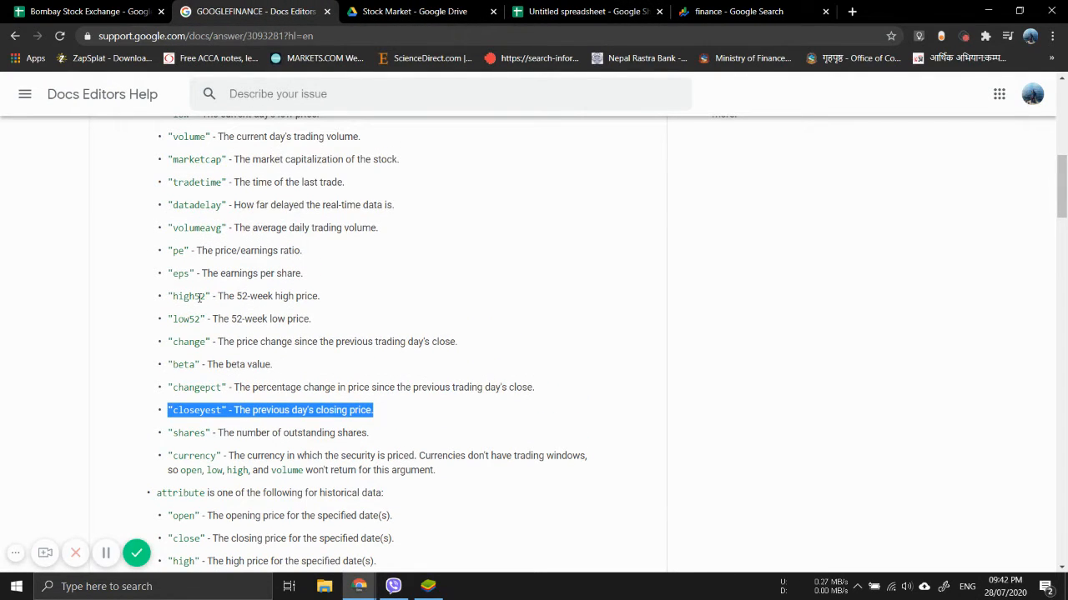
{"action": "left_click", "coordinate": [565, 5]}
{"action": "type", "text": "goo"}
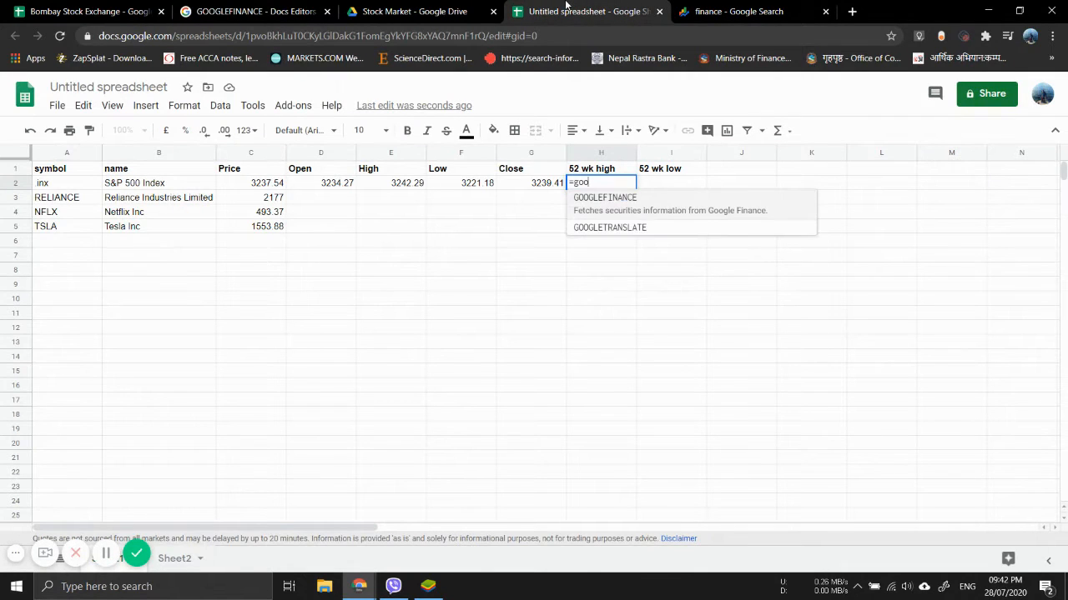
{"action": "key", "text": "Tab"}
{"action": "key", "text": "Left"}
{"action": "key", "text": "Left"}
{"action": "key", "text": "Left"}
{"action": "key", "text": "Left"}
{"action": "key", "text": "Left"}
{"action": "key", "text": "Left"}
{"action": "key", "text": "Left"}
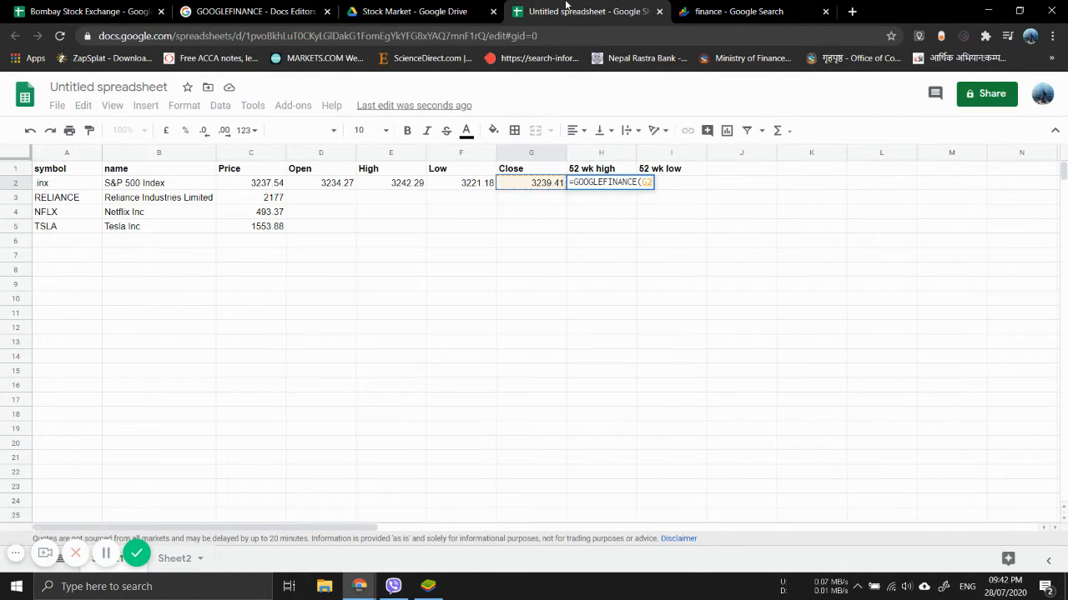
{"action": "type", "text": ","}
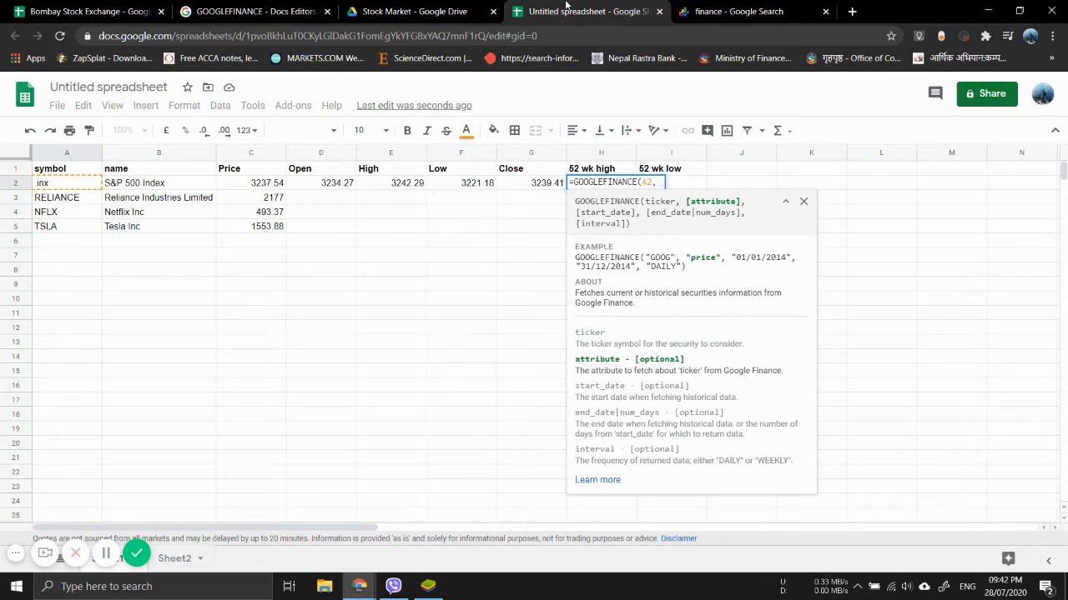
{"action": "type", "text": "\"hig"}
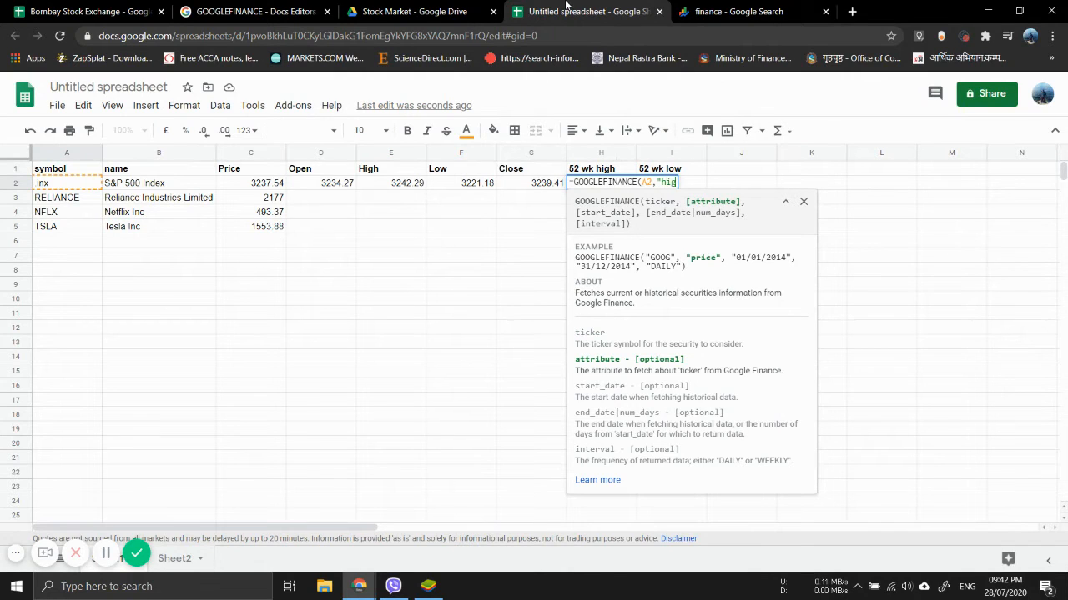
{"action": "type", "text": "h52\""}
{"action": "key", "text": "Tab"}
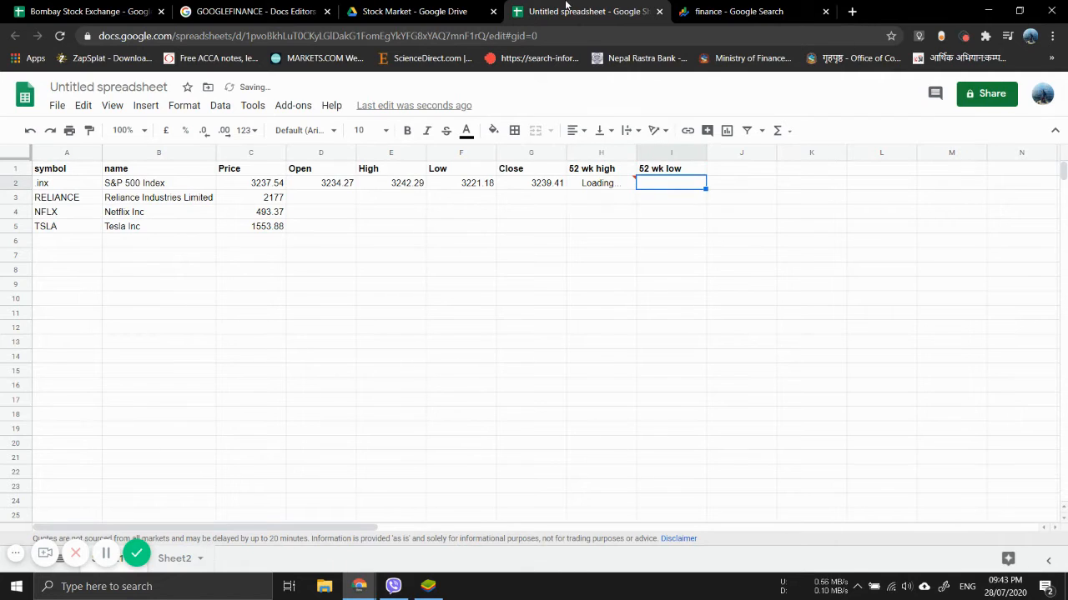
- Fetch the 52-week low in I2 with GOOGLEFINANCE, using A2 as the ticker and "low52" as the attribute
{"action": "type", "text": "=goog"}
{"action": "key", "text": "Tab"}
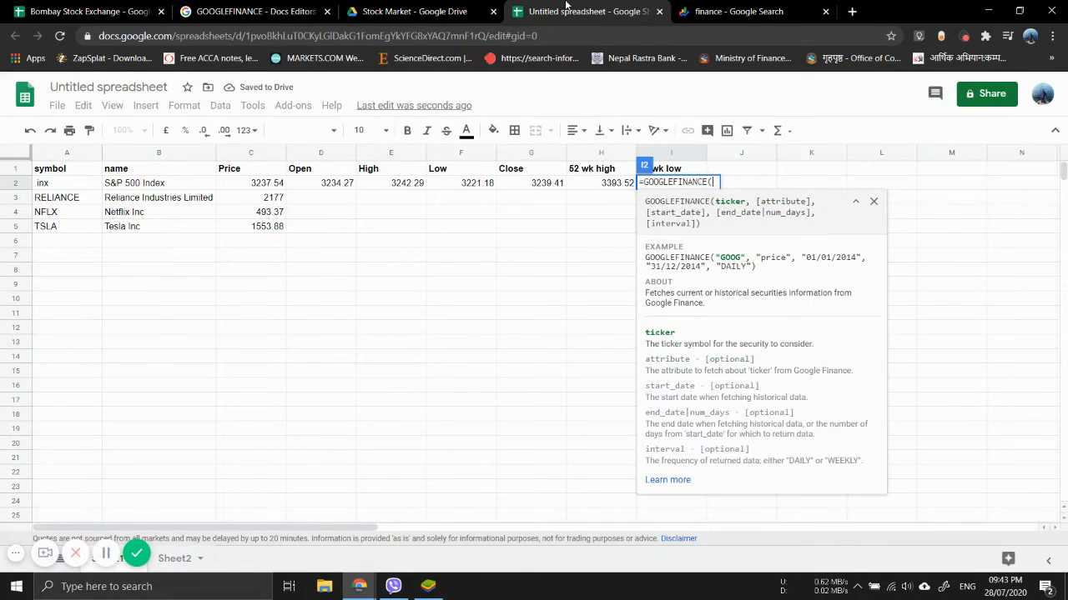
{"action": "key", "text": "Left"}
{"action": "key", "text": "Left"}
{"action": "key", "text": "Left"}
{"action": "key", "text": "Left"}
{"action": "key", "text": "Left"}
{"action": "key", "text": "Left"}
{"action": "key", "text": "Left"}
{"action": "key", "text": "Left"}
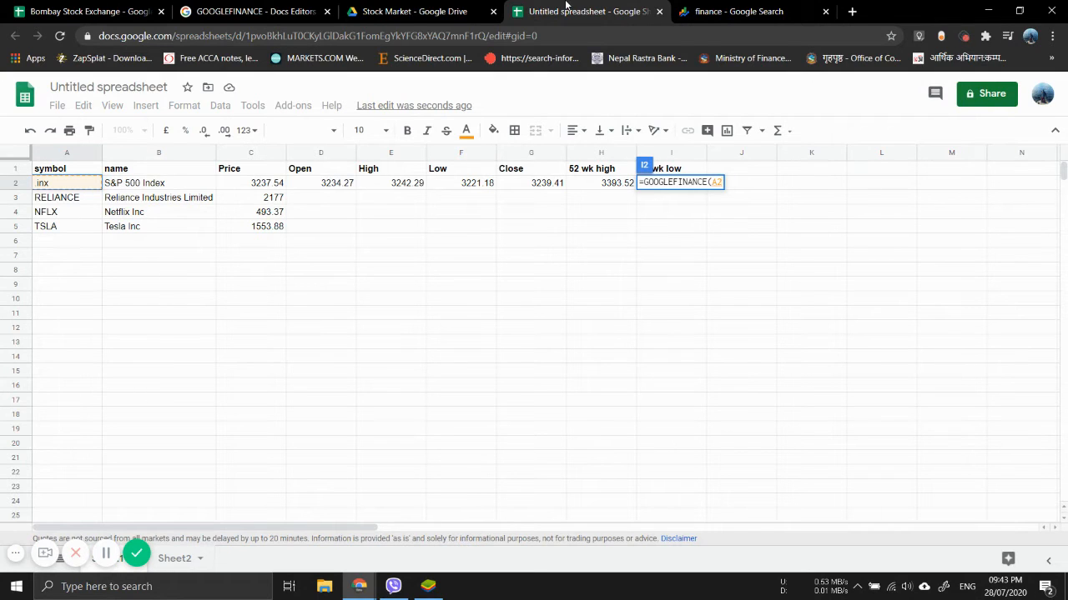
{"action": "type", "text": ","}
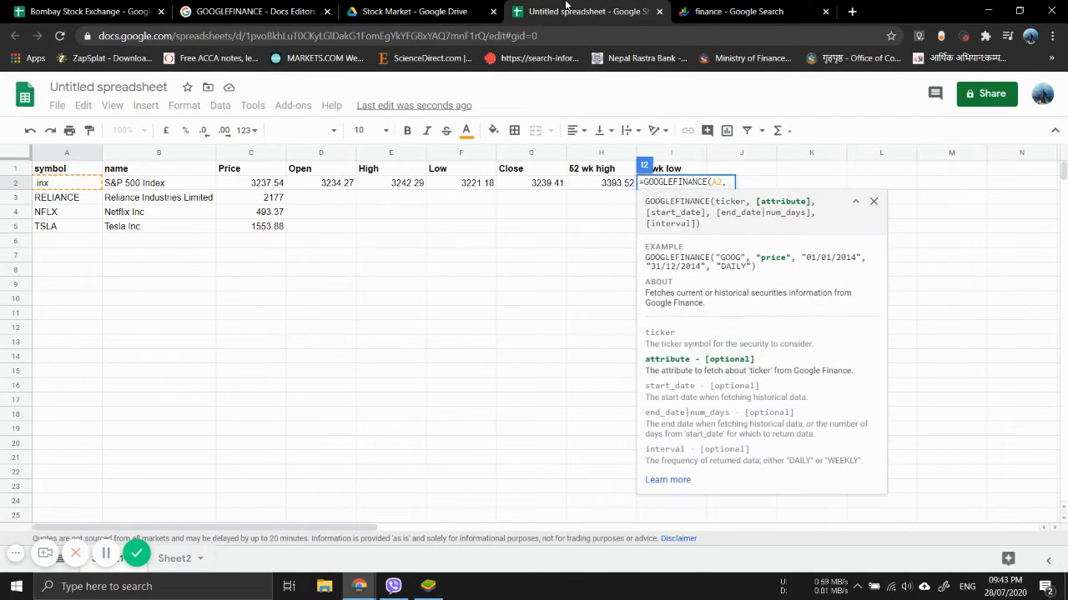
{"action": "type", "text": "\"low"}
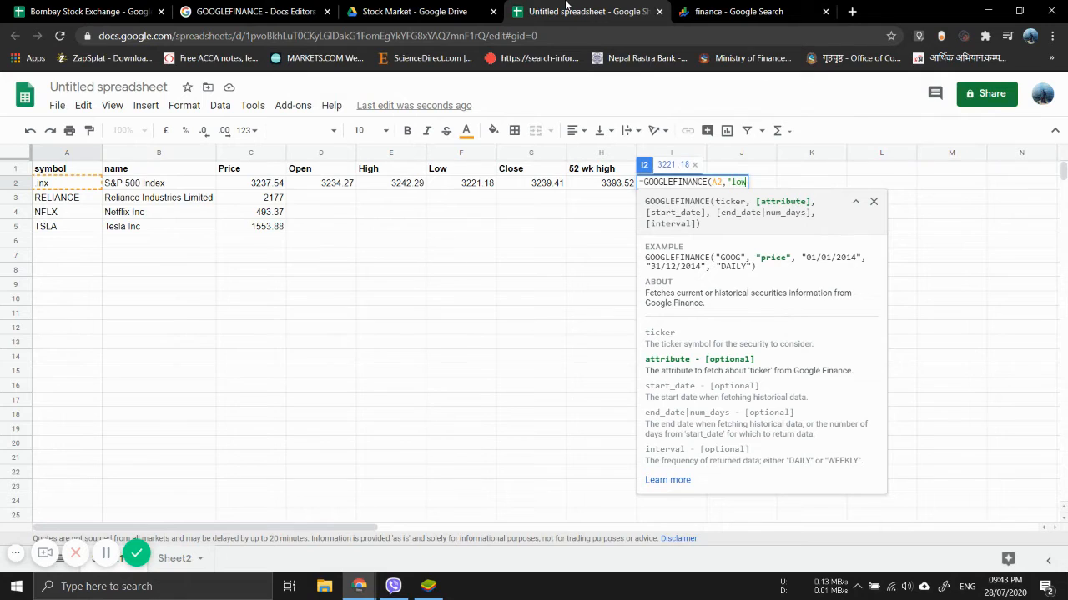
{"action": "type", "text": "52\""}
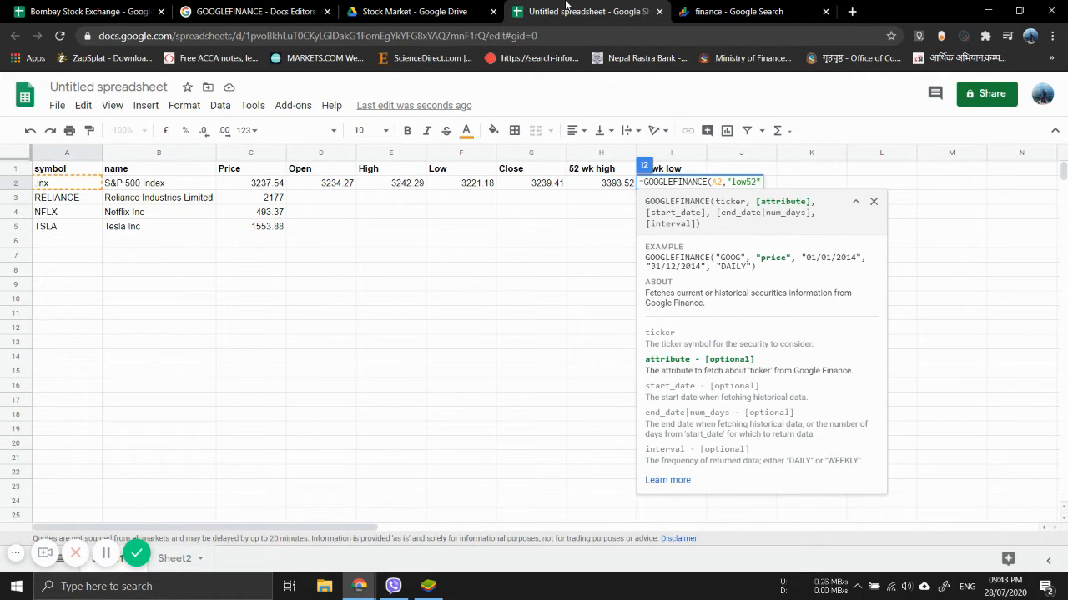
{"action": "key", "text": "Return"}
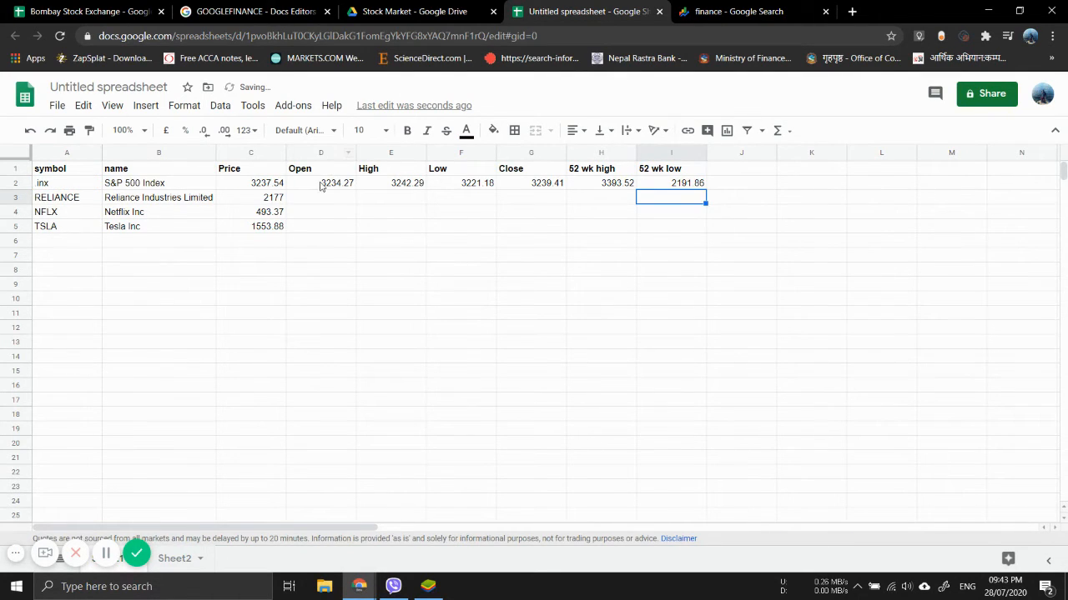
- Fill the formulas in D2:I2 down through row 5 for the remaining stocks
{"action": "left_click", "coordinate": [321, 185]}
{"action": "left_click_drag", "start_coordinate": [321, 185], "coordinate": [706, 200]}
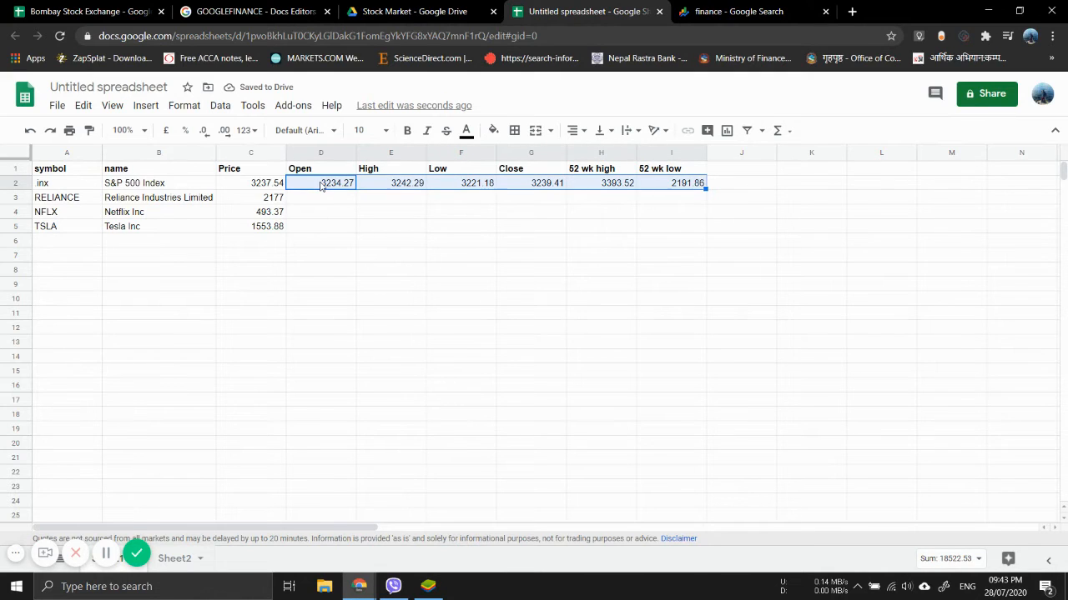
{"action": "double_click", "coordinate": [706, 190]}
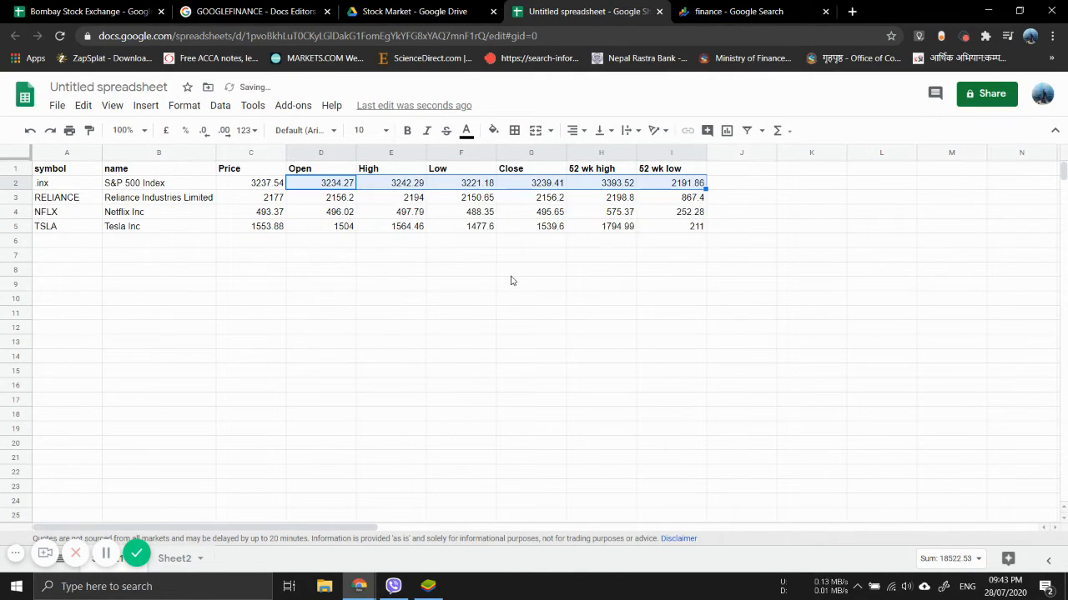
- Review the real-time attributes in the GOOGLEFINANCE help article and add the header "Volume" in J1 of the spreadsheet
{"action": "left_click", "coordinate": [293, 5]}
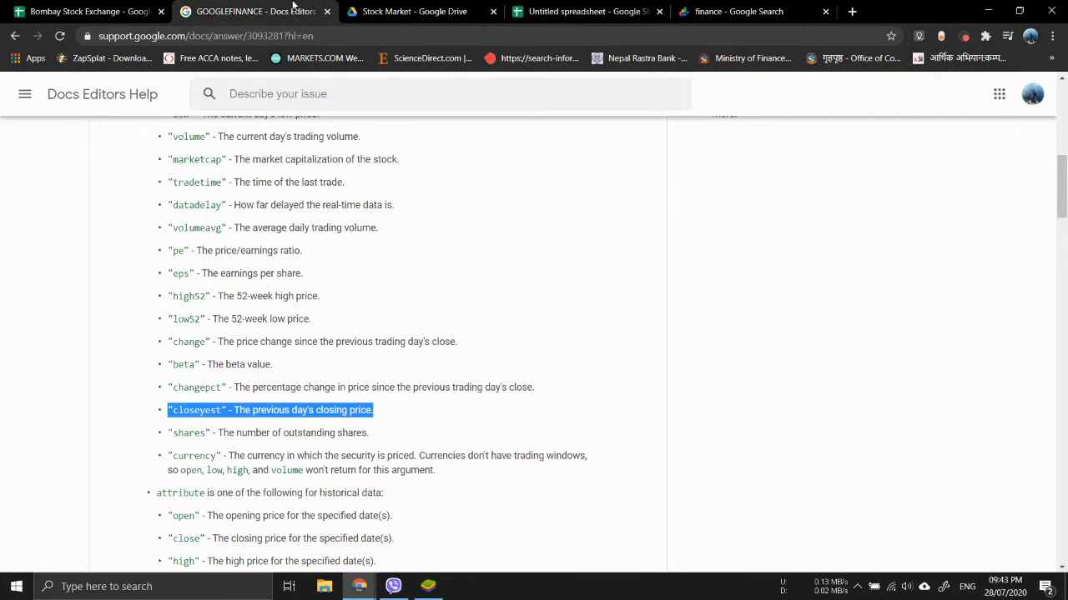
{"action": "scroll", "coordinate": [108, 272], "scroll_direction": "up", "scroll_amount": 2}
{"action": "scroll", "coordinate": [107, 272], "scroll_direction": "up", "scroll_amount": 1}
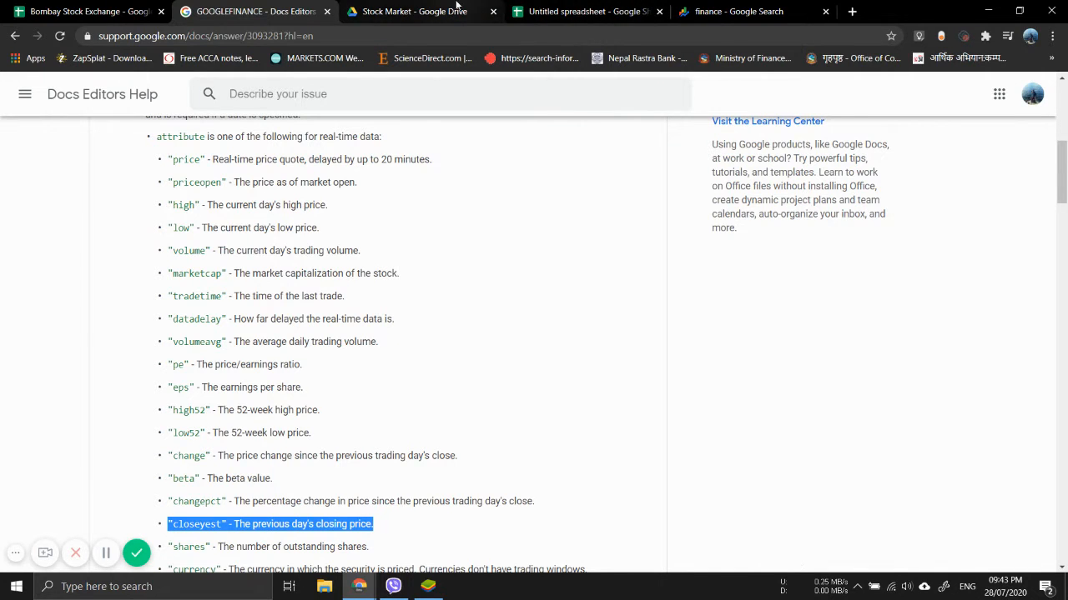
{"action": "left_click", "coordinate": [460, 6]}
{"action": "left_click", "coordinate": [584, 11]}
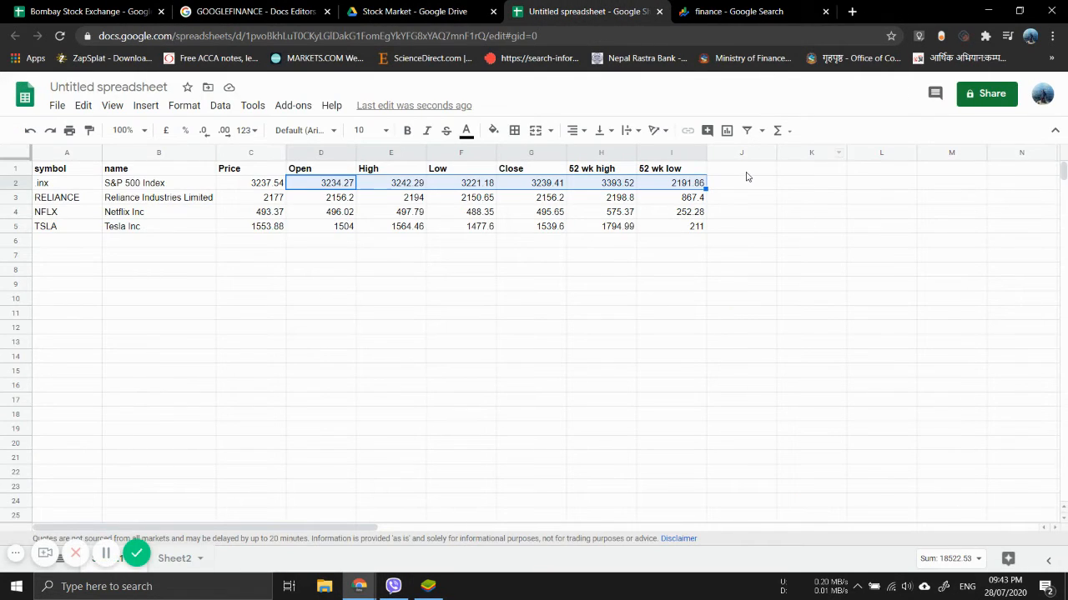
{"action": "left_click", "coordinate": [747, 176]}
{"action": "type", "text": "Volume"}
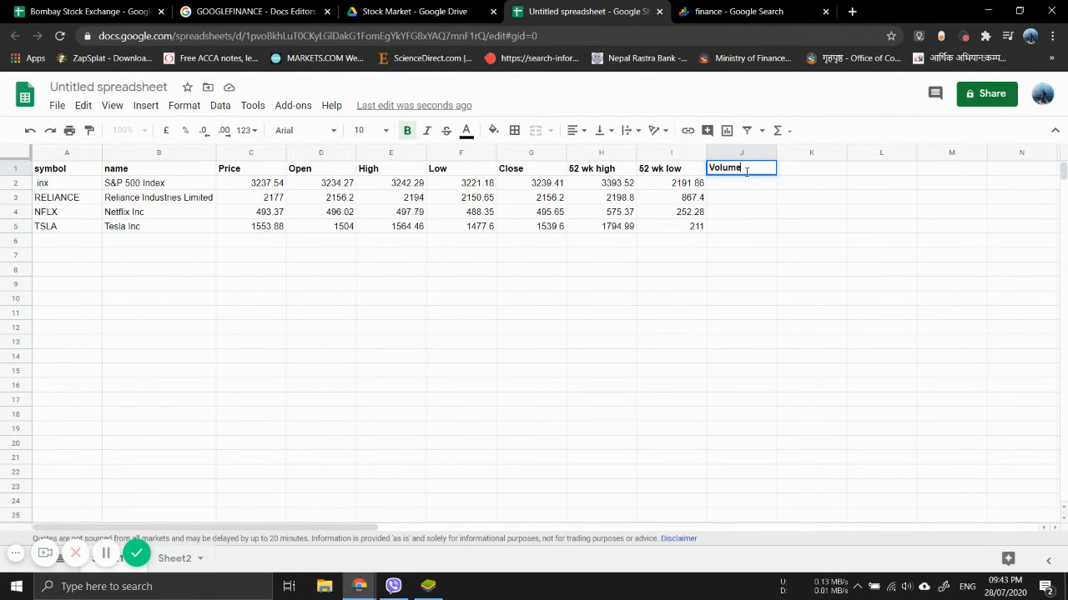
{"action": "key", "text": "Return"}
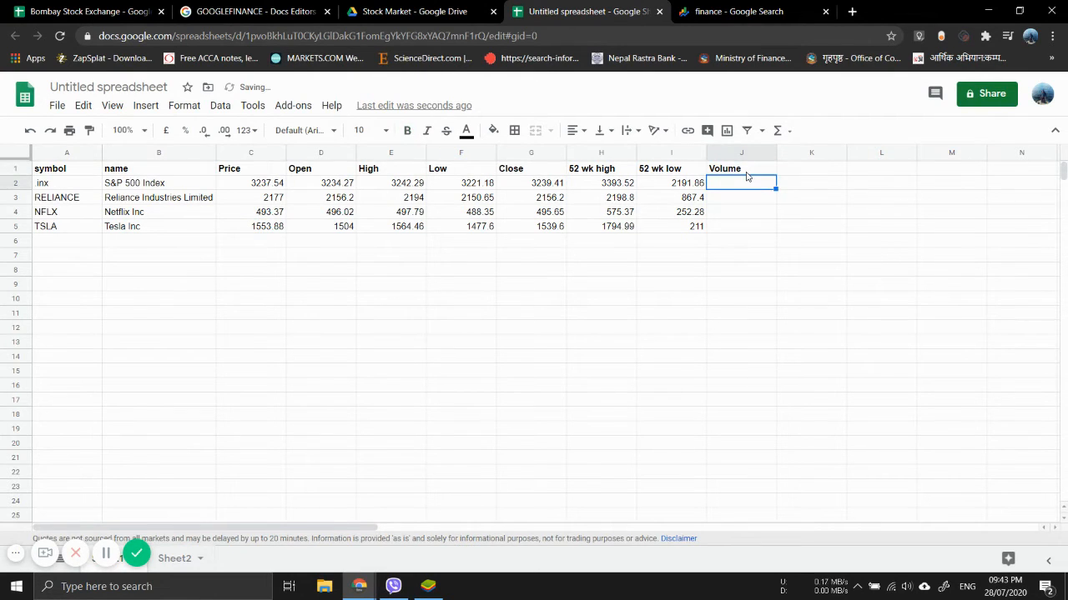
- Fetch the trading volume in J2 with GOOGLEFINANCE, using A2 as the ticker and "volume" from the help article as the attribute
{"action": "type", "text": "=go"}
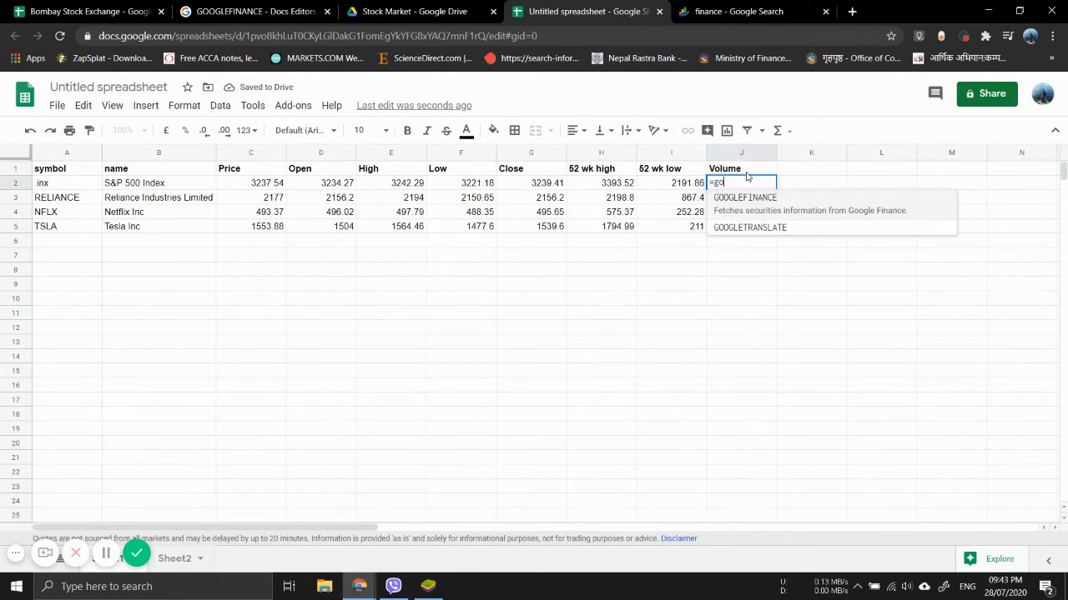
{"action": "key", "text": "Tab"}
{"action": "key", "text": "Left"}
{"action": "key", "text": "Left"}
{"action": "key", "text": "Left"}
{"action": "key", "text": "Left"}
{"action": "key", "text": "Left"}
{"action": "key", "text": "Left"}
{"action": "key", "text": "Left"}
{"action": "key", "text": "Left"}
{"action": "key", "text": "Left"}
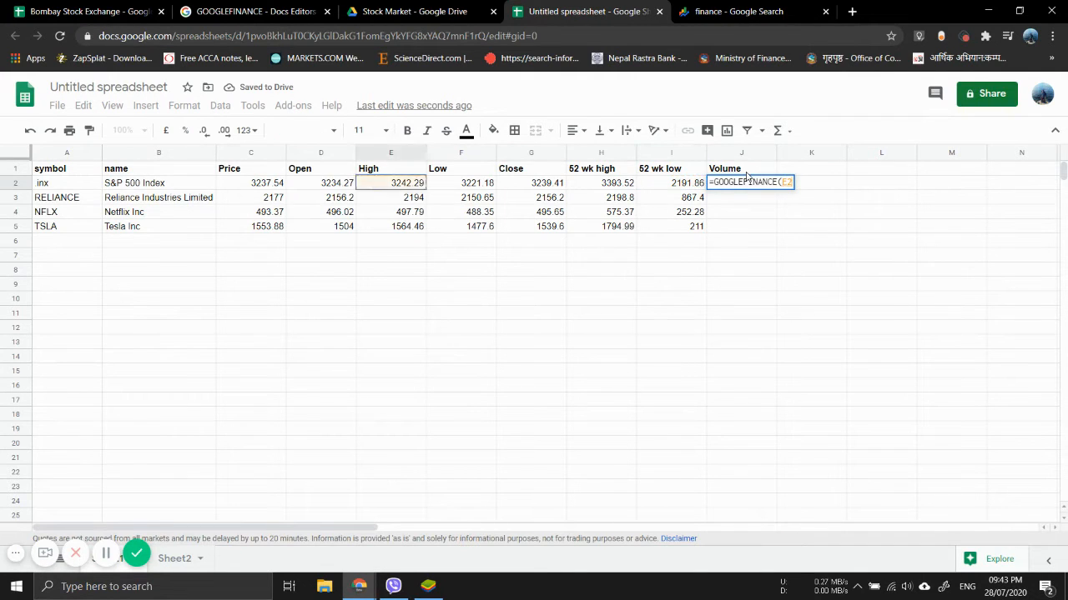
{"action": "type", "text": ",\""}
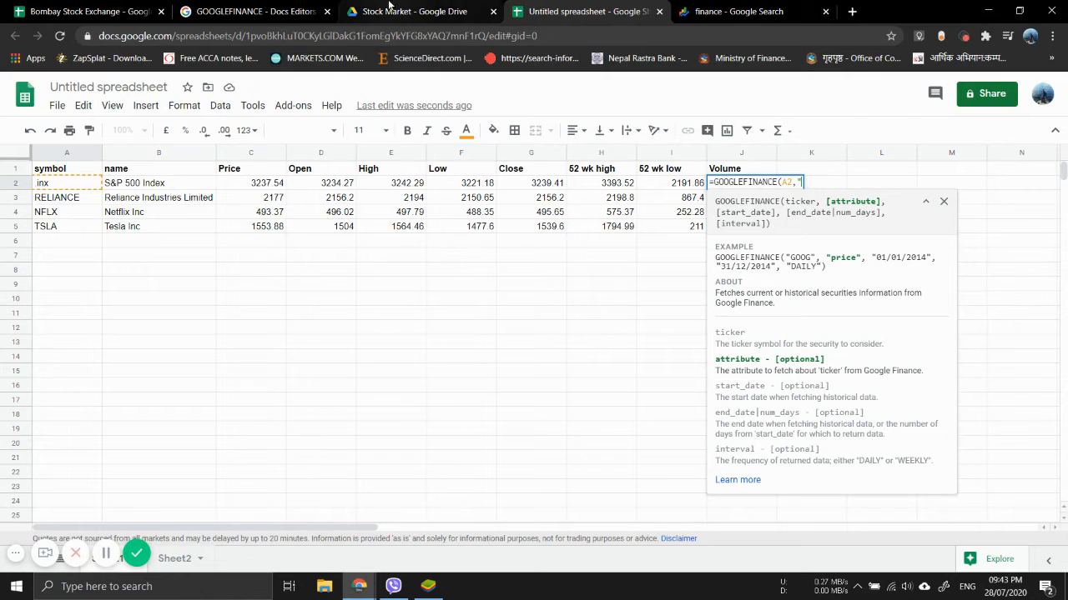
{"action": "left_click", "coordinate": [279, 6]}
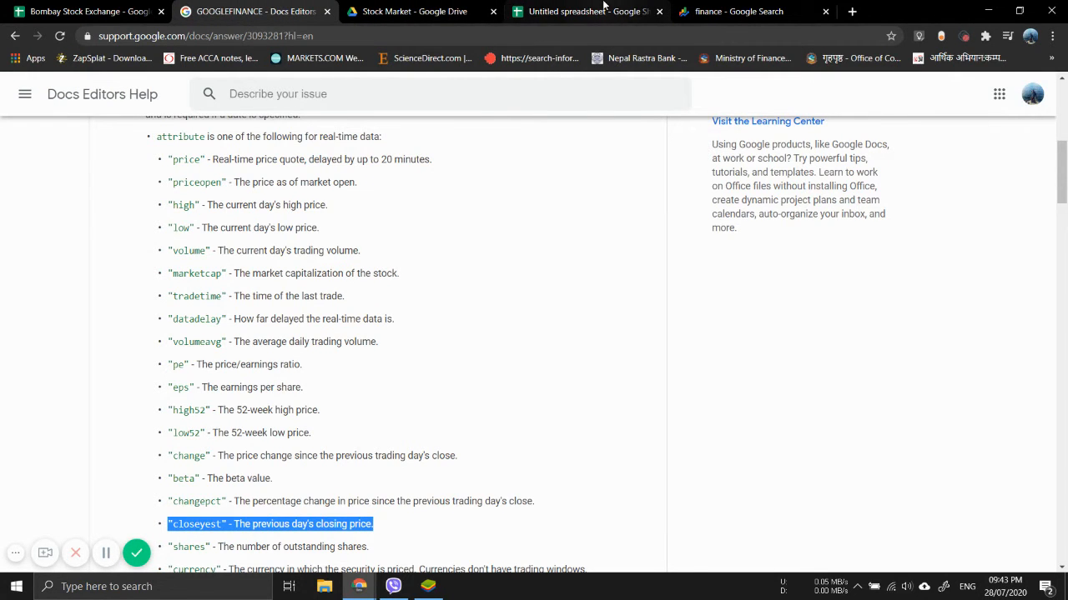
{"action": "left_click", "coordinate": [604, 7]}
{"action": "type", "text": "vol"}
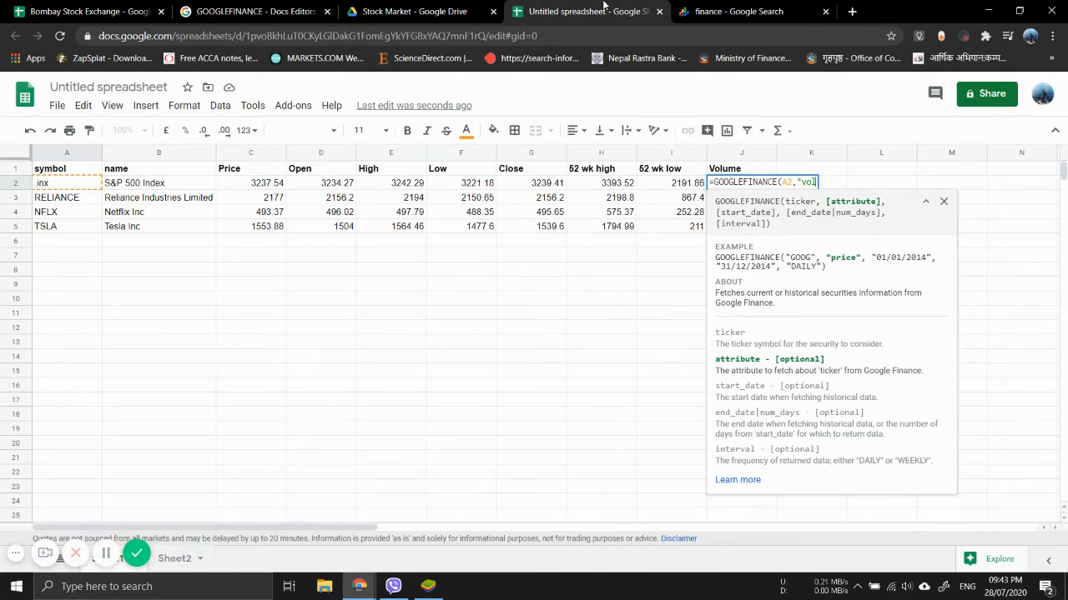
{"action": "type", "text": "ume\""}
{"action": "key", "text": "Return"}
{"action": "key", "text": "Up"}
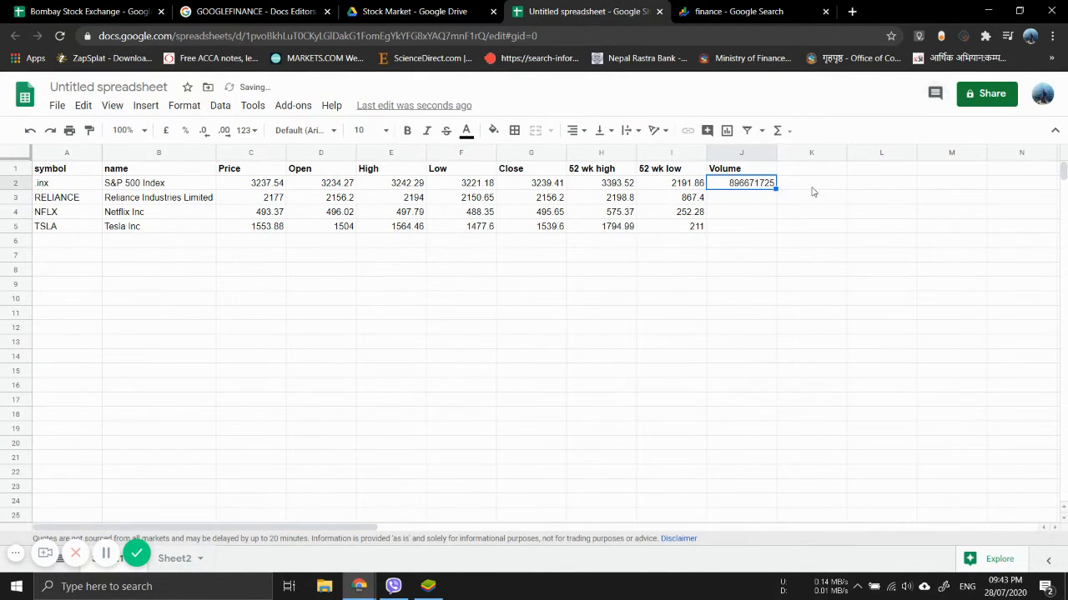
- Fill the volume formula in J2 down through row 5 for the remaining stocks
{"action": "double_click", "coordinate": [773, 187]}
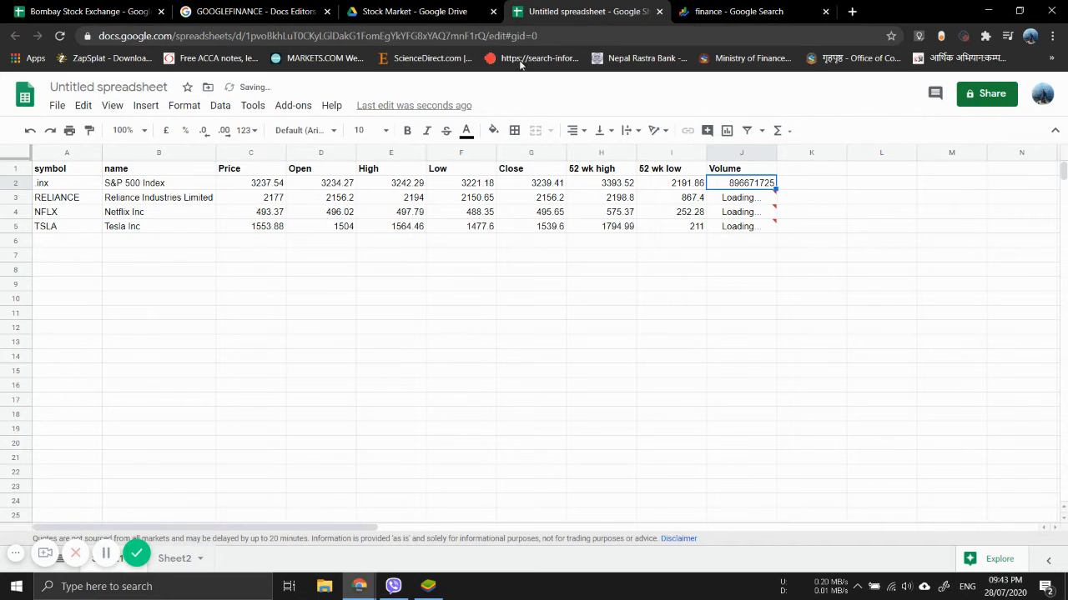
- Examine the real-time, historical and mutual fund attributes and the syntax in the GOOGLEFINANCE help article, and return to the spreadsheet
{"action": "left_click", "coordinate": [268, 4]}
{"action": "scroll", "coordinate": [102, 325], "scroll_direction": "down", "scroll_amount": 3}
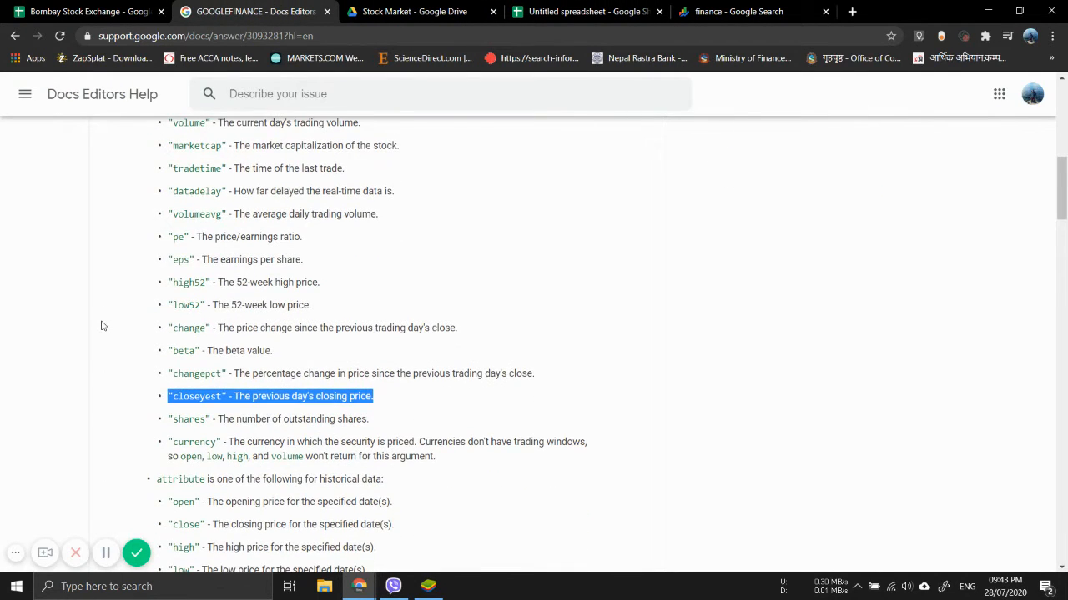
{"action": "left_click", "coordinate": [193, 371]}
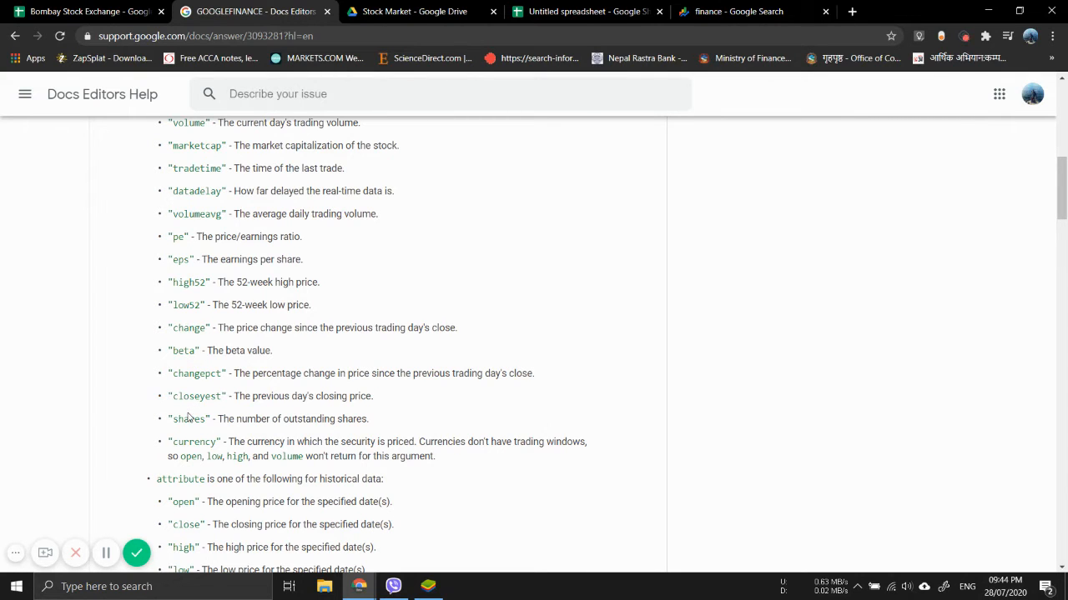
{"action": "scroll", "coordinate": [189, 417], "scroll_direction": "down", "scroll_amount": 4}
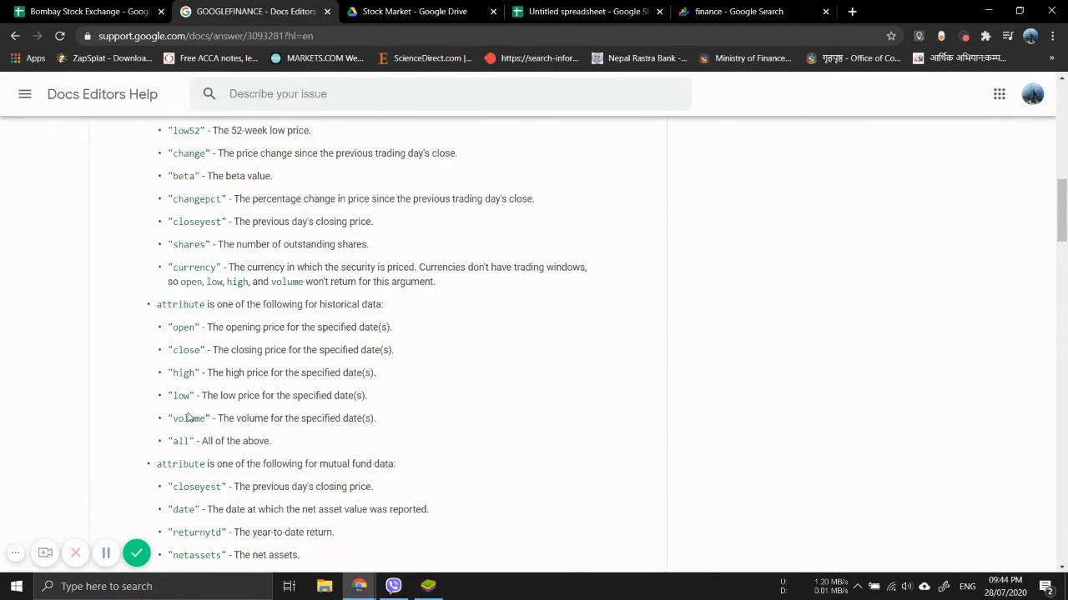
{"action": "scroll", "coordinate": [188, 417], "scroll_direction": "down", "scroll_amount": 4}
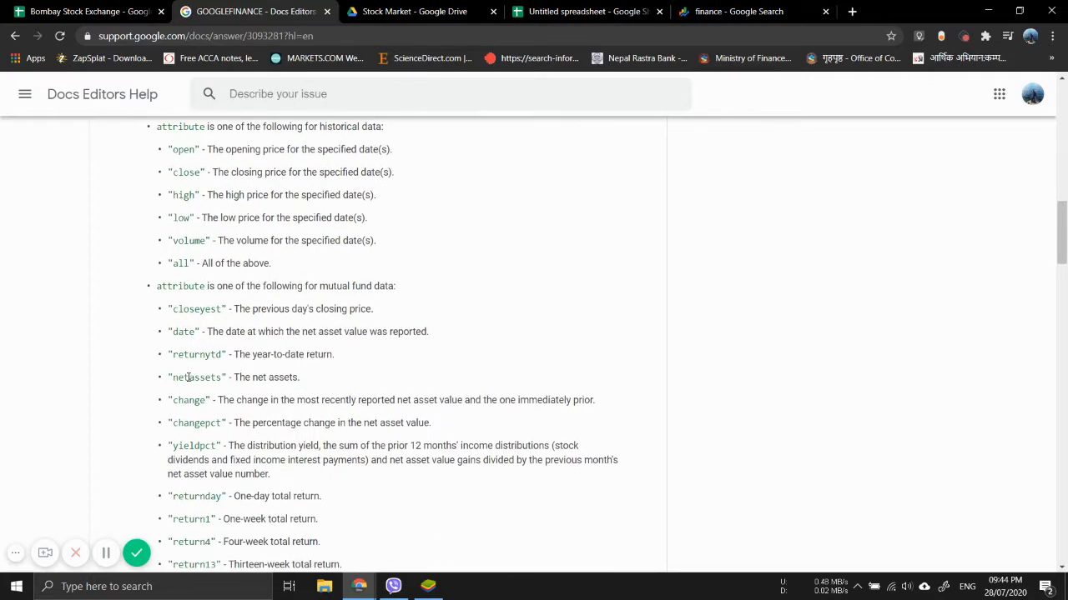
{"action": "scroll", "coordinate": [189, 392], "scroll_direction": "up", "scroll_amount": 9}
{"action": "scroll", "coordinate": [188, 377], "scroll_direction": "up", "scroll_amount": 3}
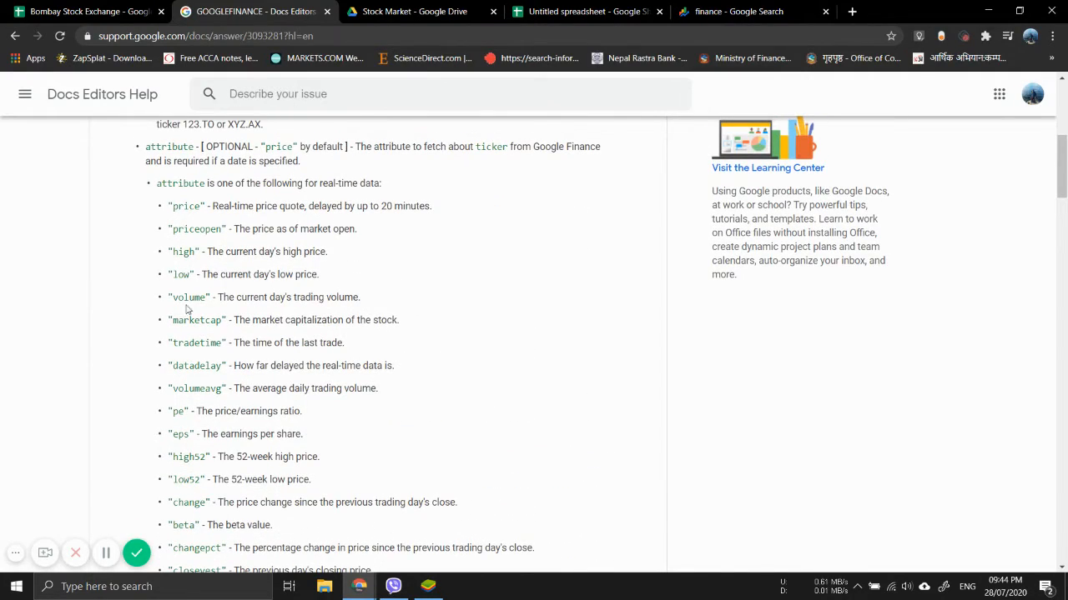
{"action": "scroll", "coordinate": [197, 321], "scroll_direction": "up", "scroll_amount": 5}
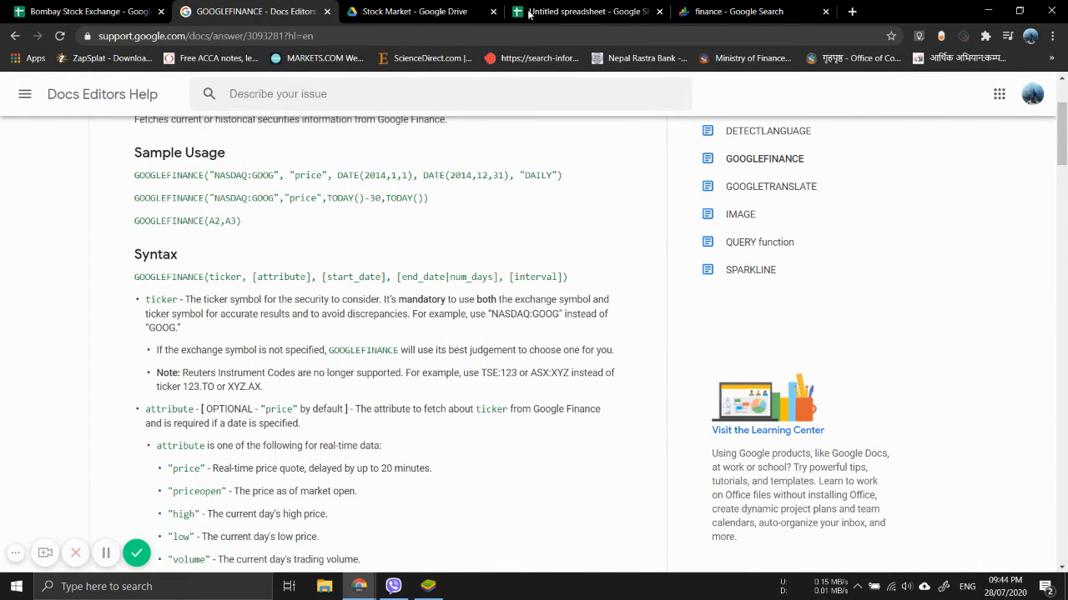
{"action": "left_click", "coordinate": [734, 11]}
{"action": "left_click", "coordinate": [609, 9]}
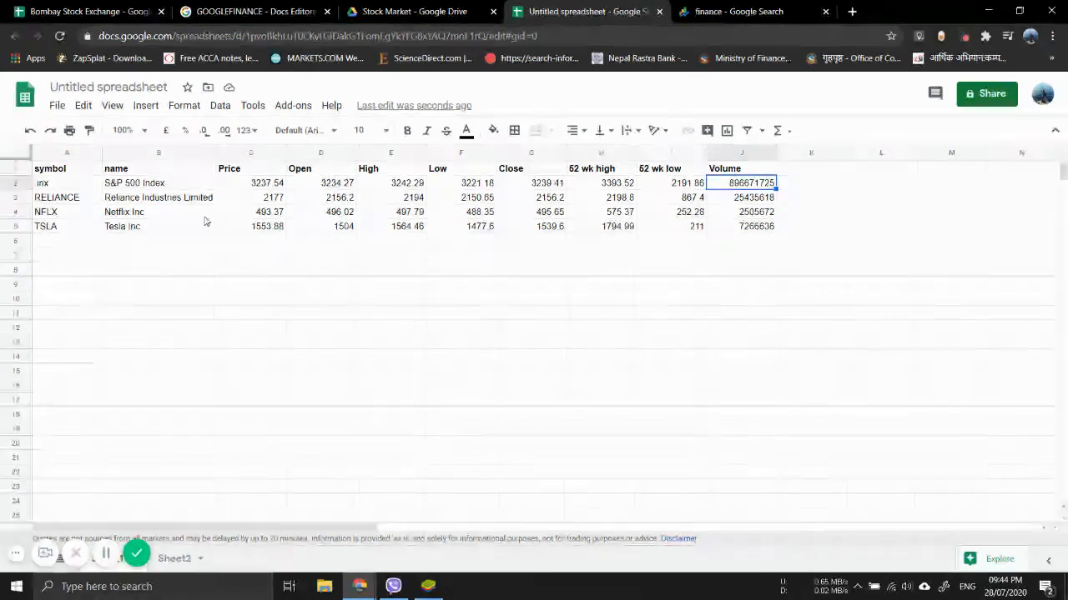
- Enter the label "Netflix" in A7 beneath the stock table
{"action": "left_click", "coordinate": [61, 216]}
{"action": "key", "text": "Down"}
{"action": "key", "text": "Down"}
{"action": "key", "text": "Down"}
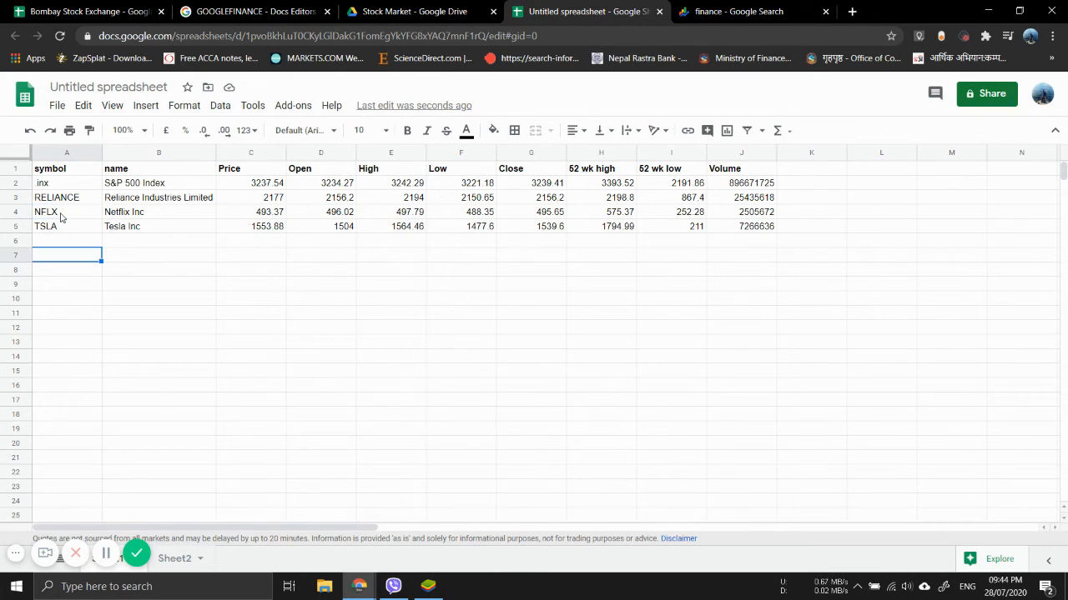
{"action": "type", "text": "Netflix"}
{"action": "key", "text": "Return"}
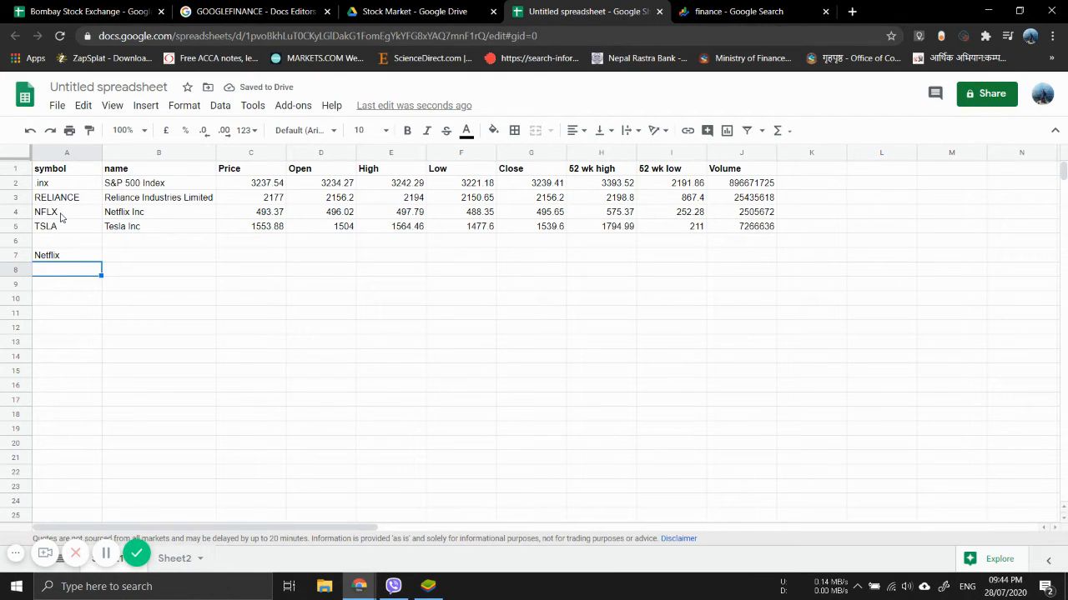
- Start a GOOGLEFINANCE formula in A8 with A4 as the ticker and "price" as the attribute
{"action": "key", "text": "Right"}
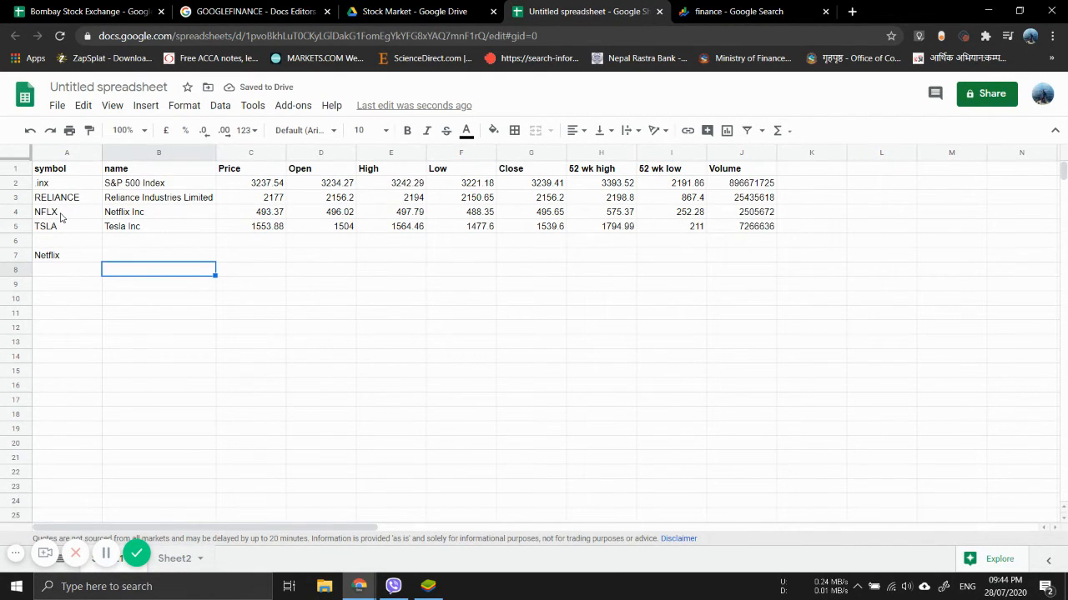
{"action": "key", "text": "Right"}
{"action": "key", "text": "Up"}
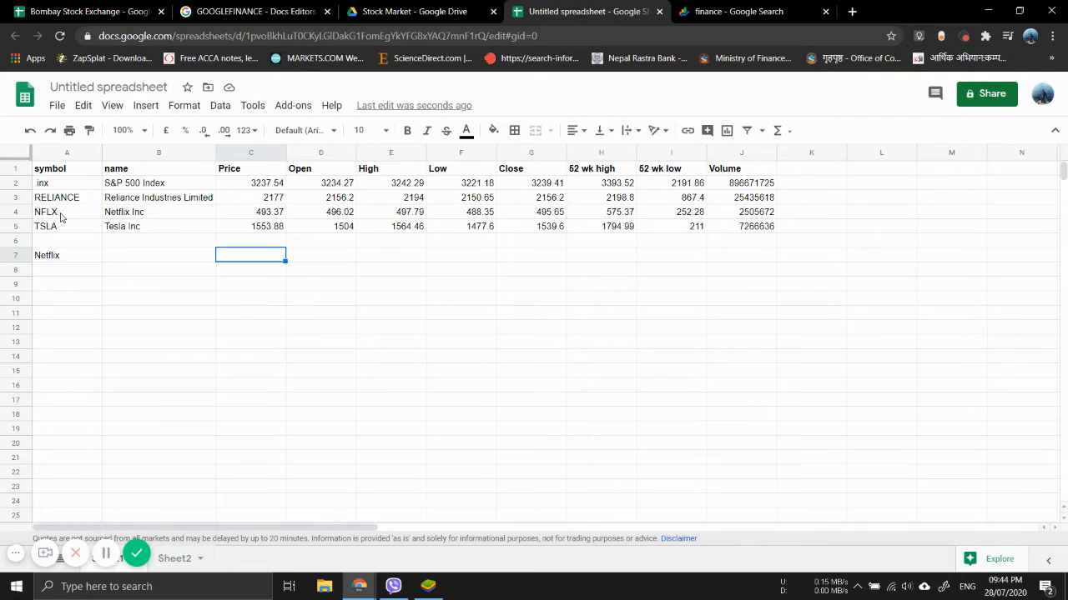
{"action": "key", "text": "Down"}
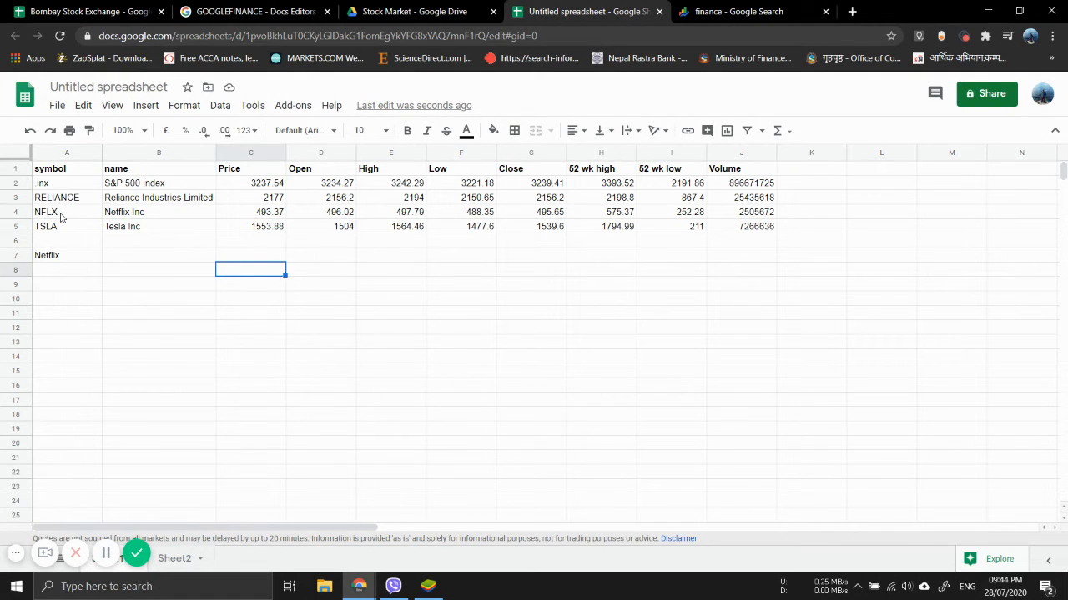
{"action": "key", "text": "Left"}
{"action": "key", "text": "Left"}
{"action": "type", "text": "="}
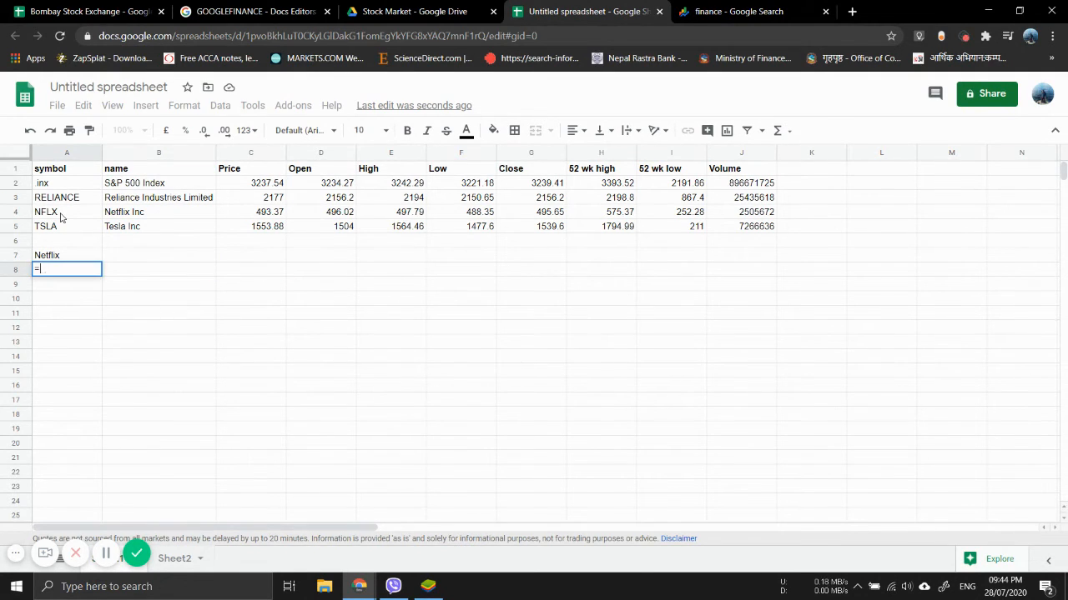
{"action": "type", "text": "googl"}
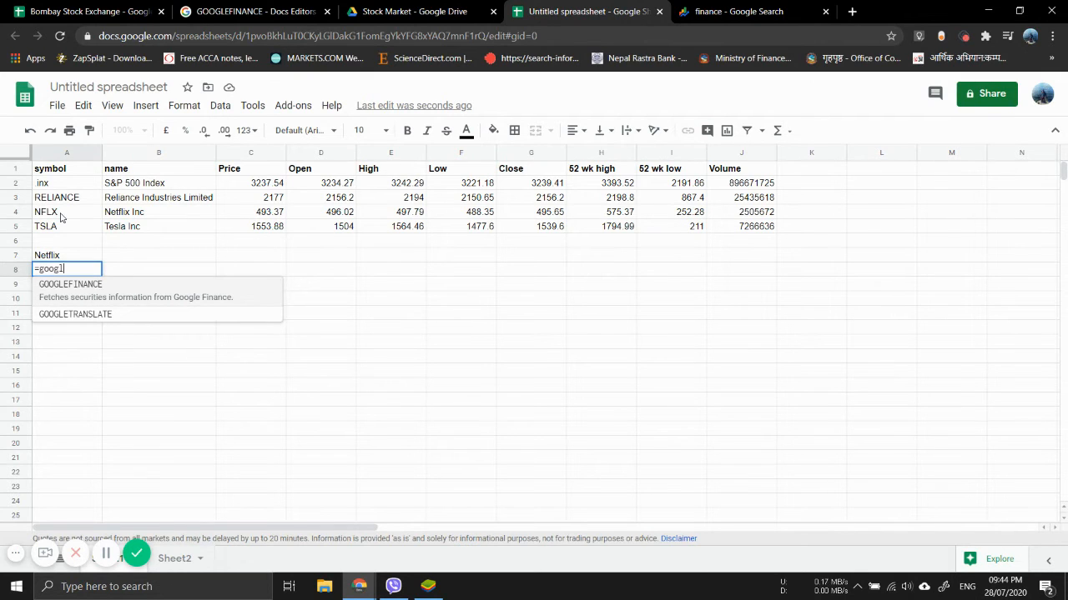
{"action": "key", "text": "Tab"}
{"action": "key", "text": "Up"}
{"action": "key", "text": "Up"}
{"action": "key", "text": "Up"}
{"action": "key", "text": "Up"}
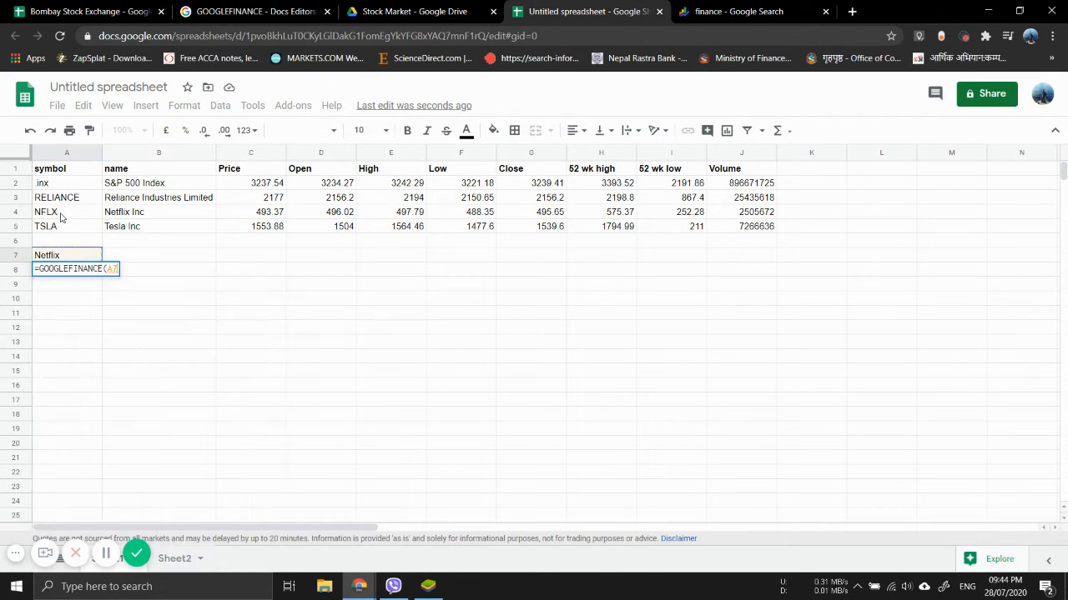
{"action": "type", "text": ",\""}
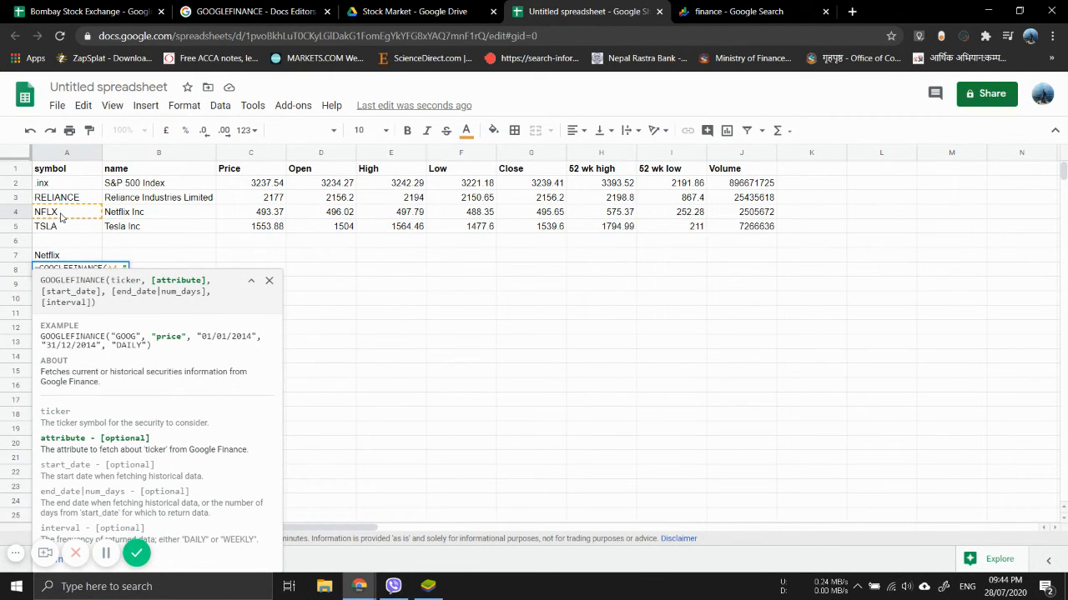
{"action": "type", "text": "price"}
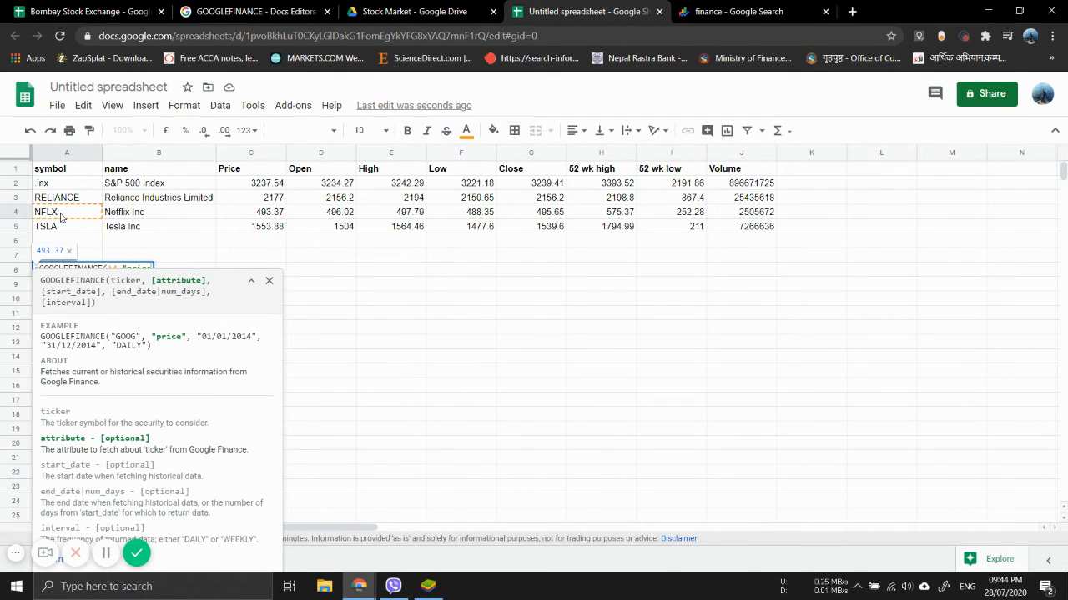
{"action": "type", "text": "\","}
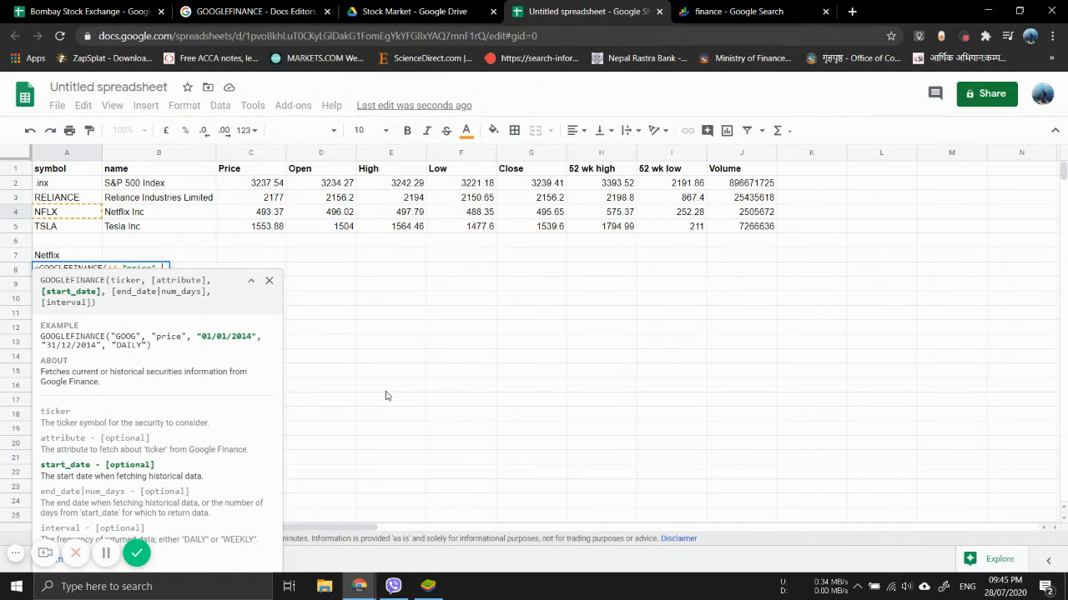
- Add "12/12/2016" in quotation marks as the start date of the A8 formula
{"action": "type", "text": "1/"}
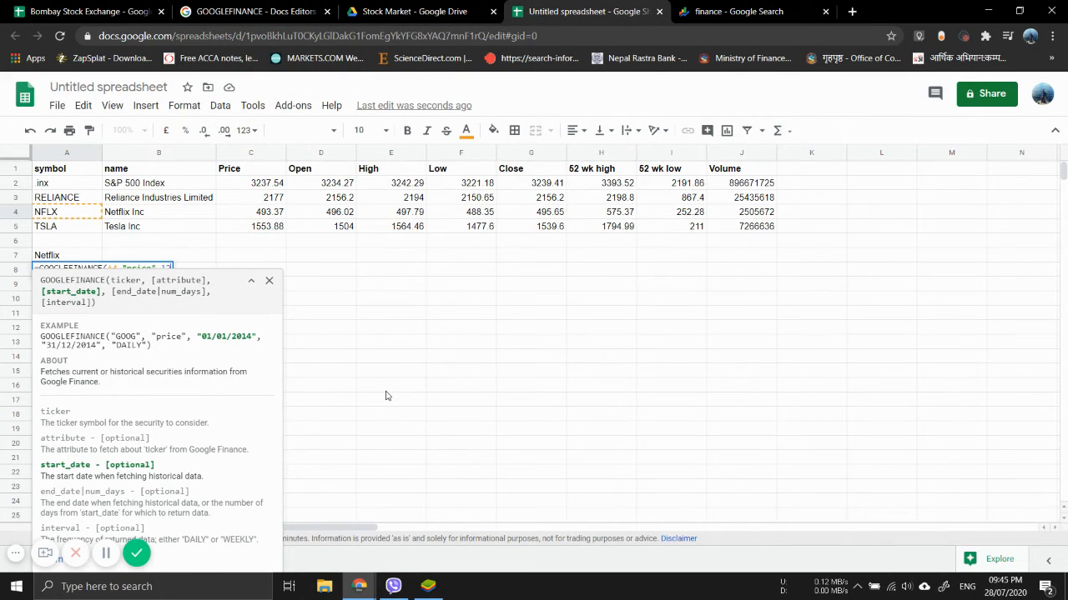
{"action": "type", "text": "1/"}
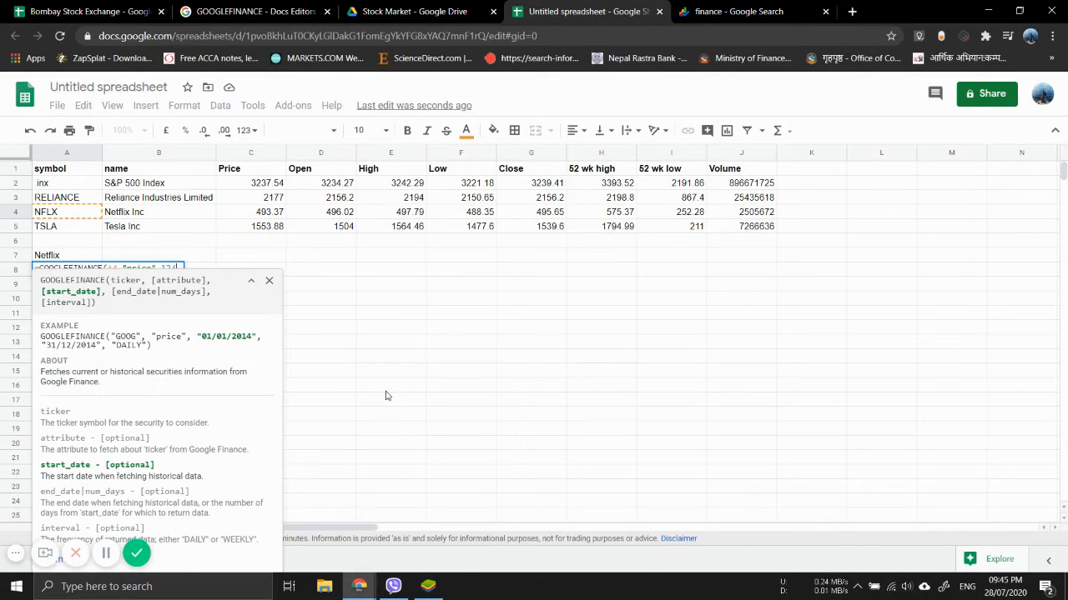
{"action": "type", "text": "12/2016"}
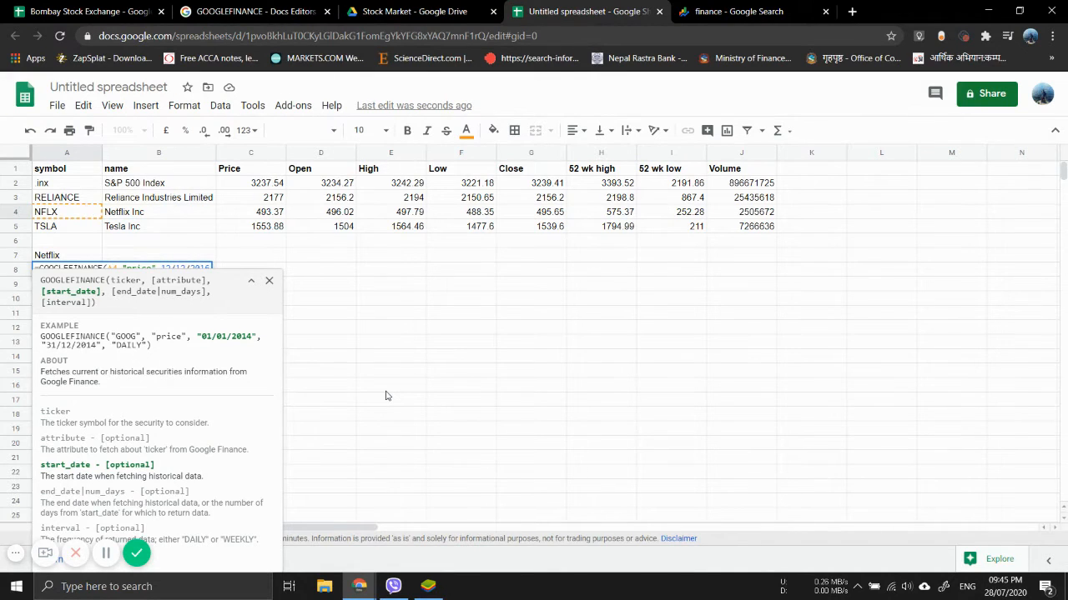
{"action": "type", "text": "\""}
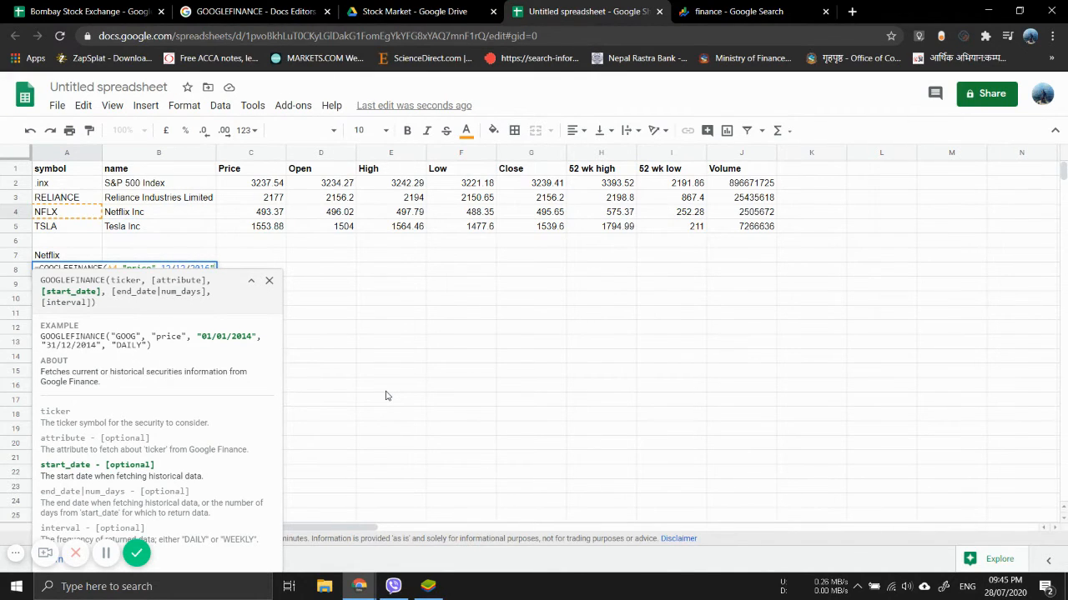
{"action": "left_click", "coordinate": [269, 281]}
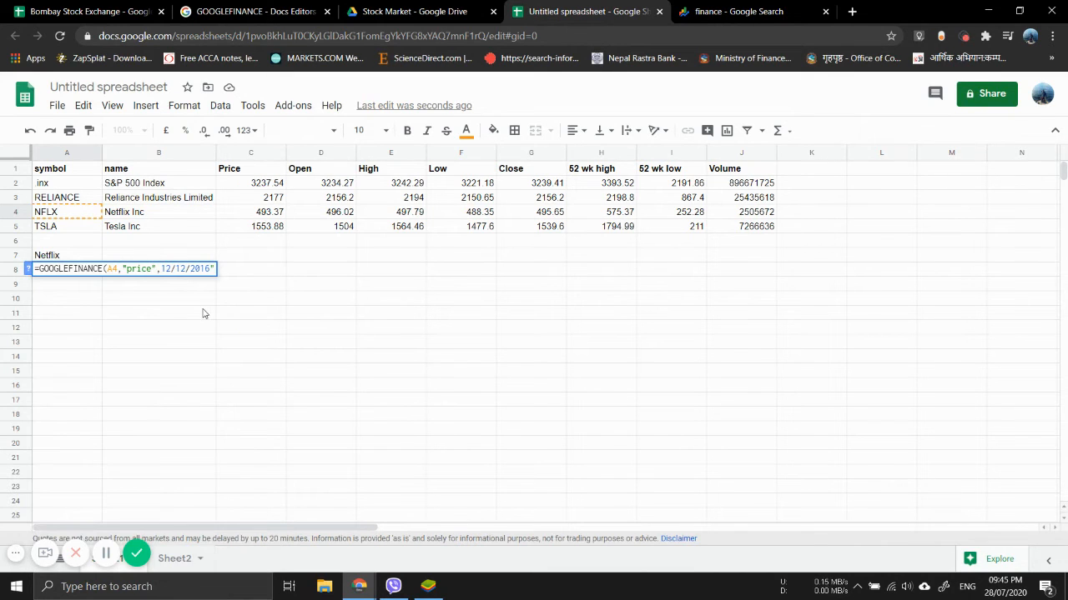
{"action": "key", "text": "Left"}
{"action": "key", "text": "Left"}
{"action": "key", "text": "Left"}
{"action": "key", "text": "Left"}
{"action": "key", "text": "Left"}
{"action": "key", "text": "Left"}
{"action": "key", "text": "Left"}
{"action": "key", "text": "Left"}
{"action": "key", "text": "Left"}
{"action": "type", "text": "\""}
{"action": "key", "text": "Right"}
{"action": "key", "text": "Right"}
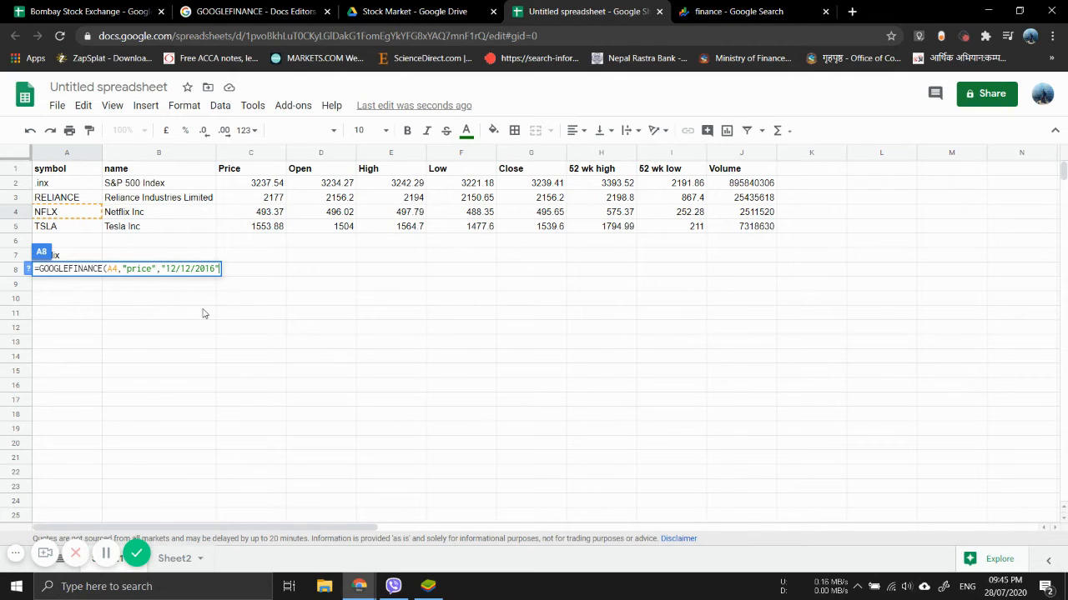
- Add "27/07/2020" in quotation marks as the end date of the A8 formula
{"action": "type", "text": ",\""}
{"action": "type", "text": "28/07"}
{"action": "key", "text": "BackSpace"}
{"action": "type", "text": "7"}
{"action": "key", "text": "Right"}
{"action": "key", "text": "Right"}
{"action": "type", "text": "/20"}
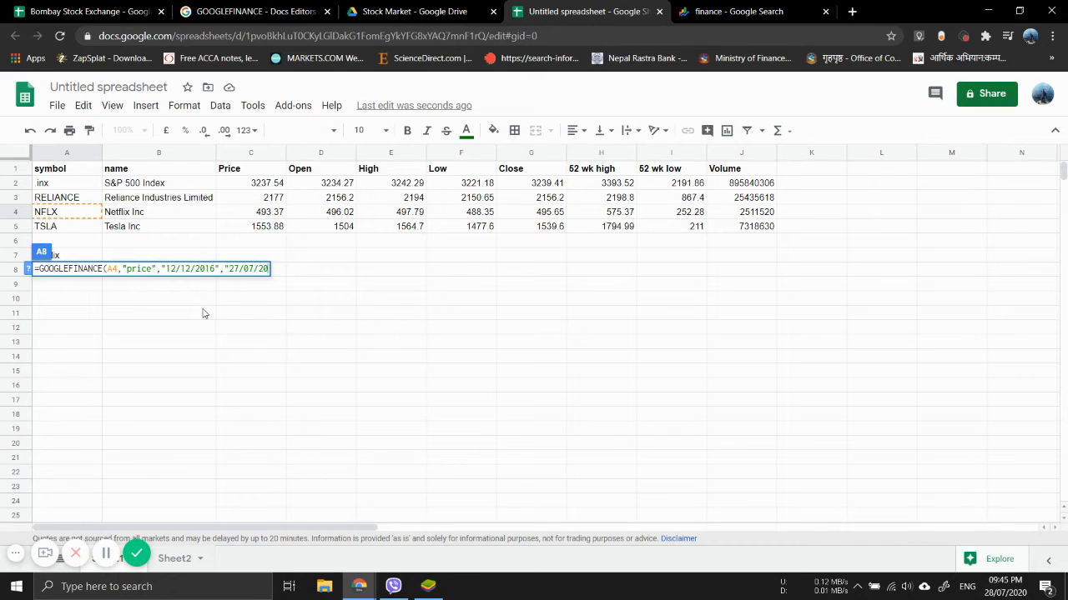
{"action": "type", "text": "20\",\"DAIL"}
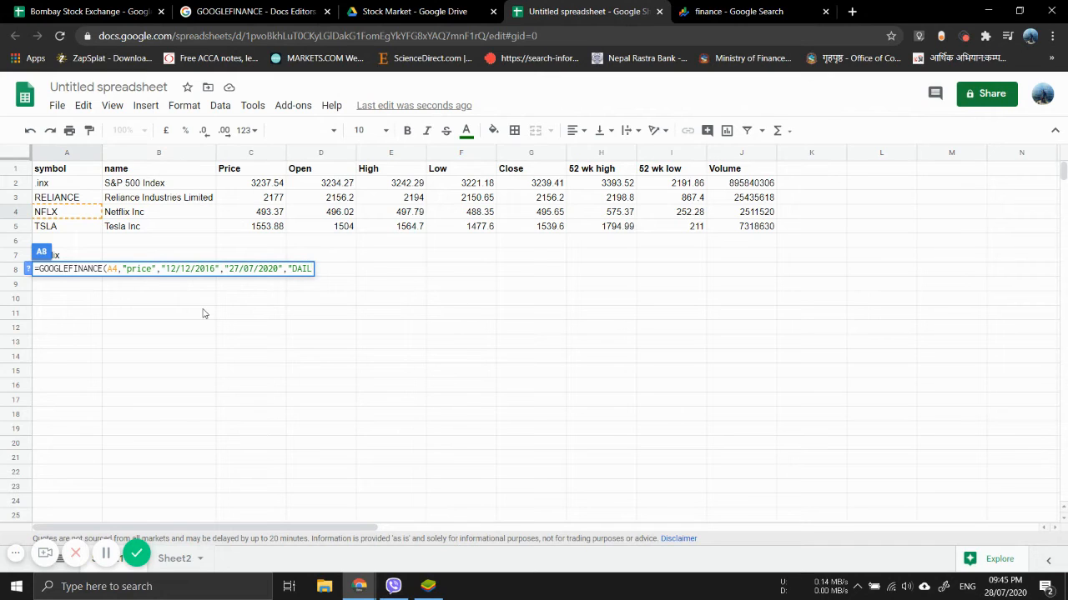
- Set the interval of the A8 formula to "WEEKLY" and complete the formula
{"action": "key", "text": "BackSpace"}
{"action": "key", "text": "BackSpace"}
{"action": "key", "text": "BackSpace"}
{"action": "key", "text": "BackSpace"}
{"action": "type", "text": "WEEKL"}
{"action": "key", "text": "BackSpace"}
{"action": "key", "text": "BackSpace"}
{"action": "key", "text": "BackSpace"}
{"action": "key", "text": "BackSpace"}
{"action": "type", "text": "EEKLY\")"}
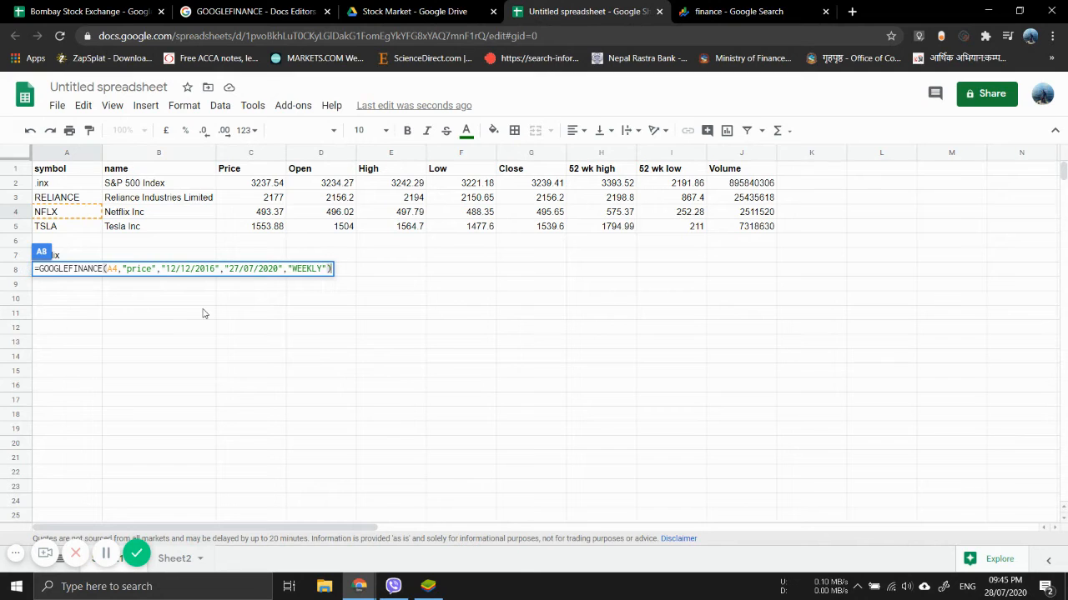
{"action": "key", "text": "Return"}
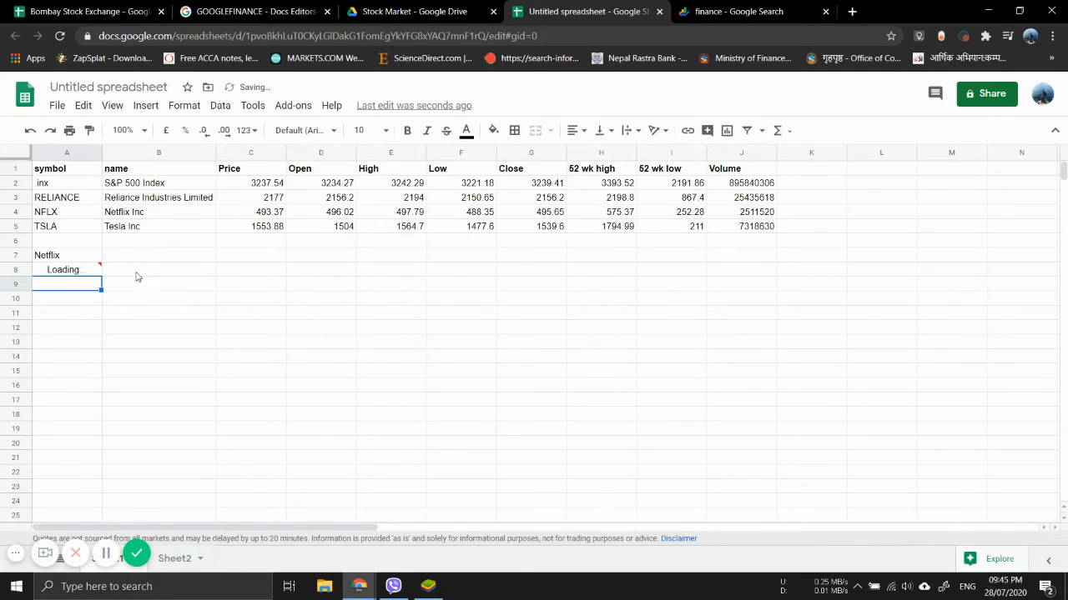
- Add a filter to the whole Netflix price history in columns A and B, using row 8 as its header
{"action": "scroll", "coordinate": [158, 314], "scroll_direction": "down", "scroll_amount": 3}
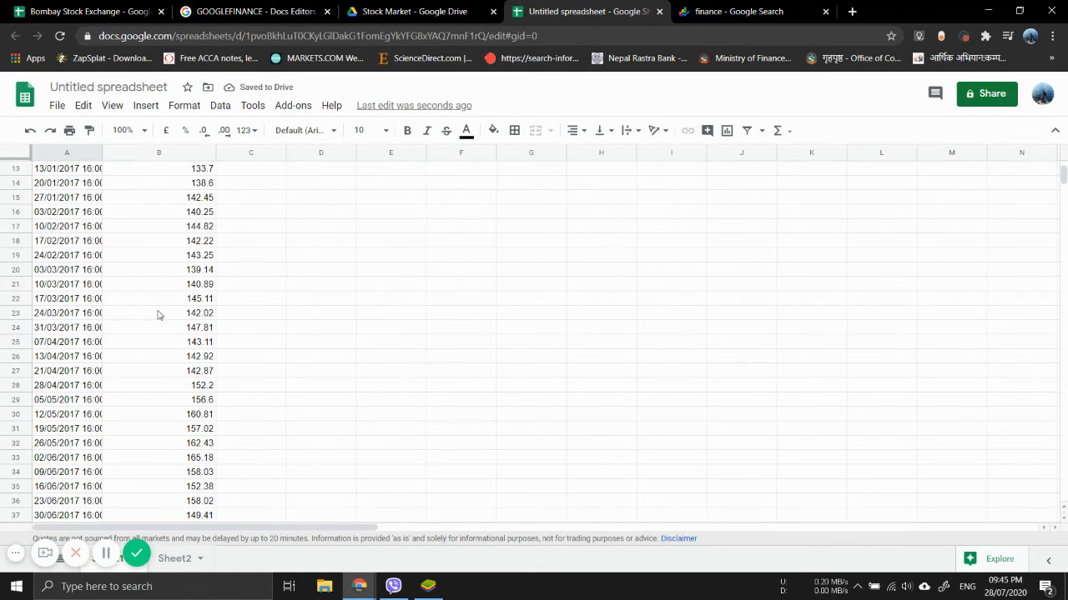
{"action": "scroll", "coordinate": [158, 315], "scroll_direction": "up", "scroll_amount": 5}
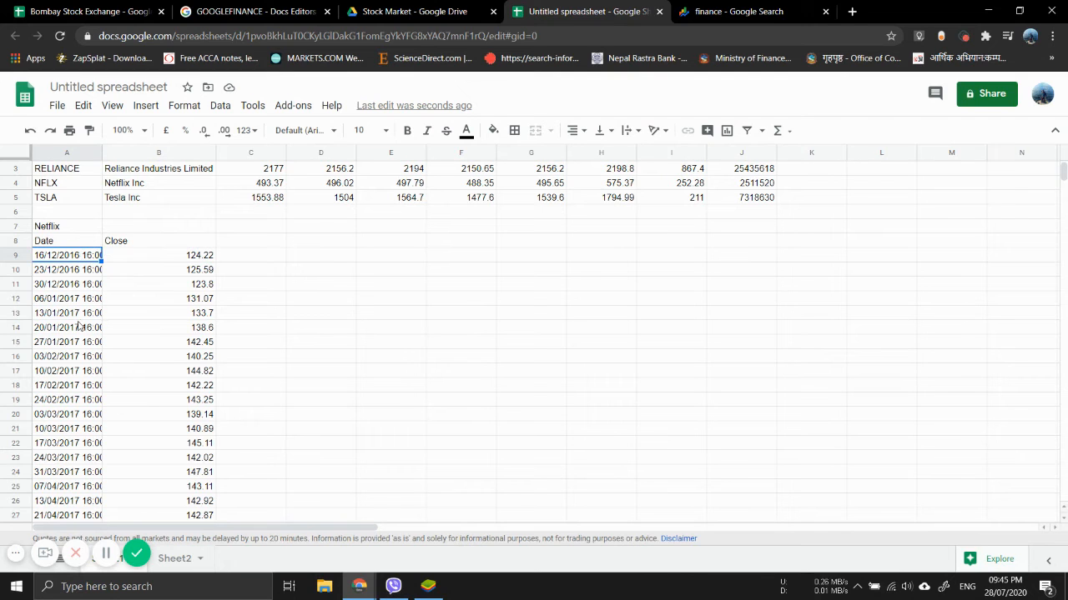
{"action": "scroll", "coordinate": [79, 327], "scroll_direction": "down", "scroll_amount": 15}
{"action": "scroll", "coordinate": [79, 327], "scroll_direction": "down", "scroll_amount": 10}
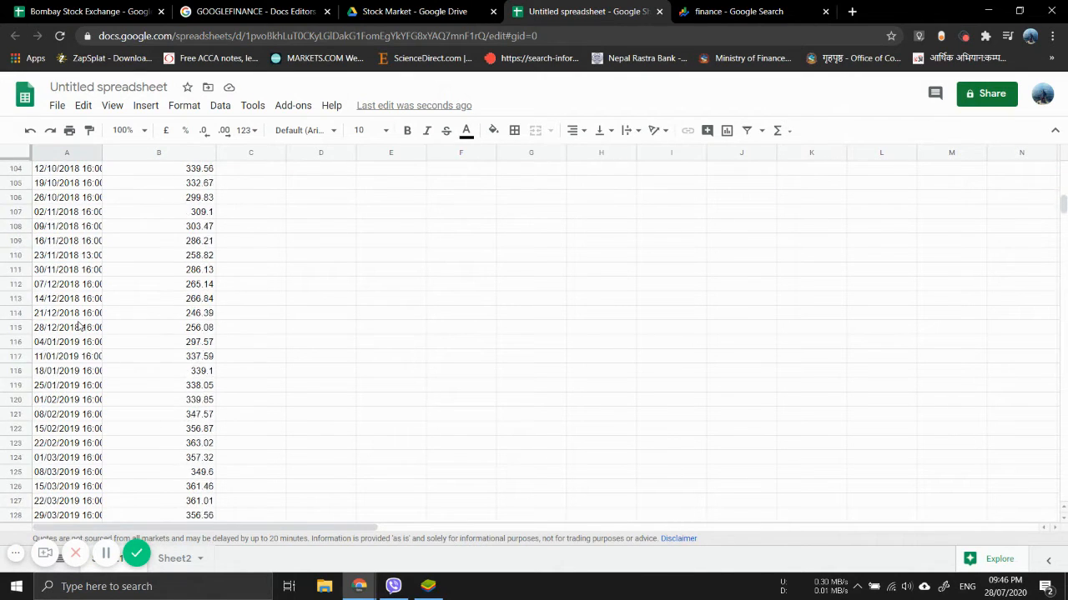
{"action": "scroll", "coordinate": [79, 327], "scroll_direction": "up", "scroll_amount": 20}
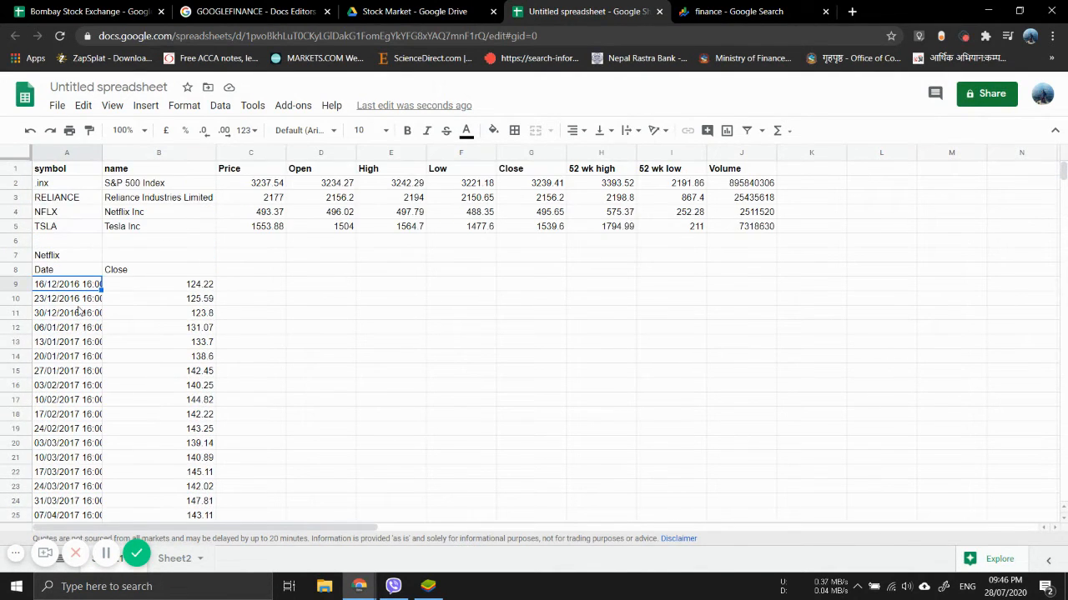
{"action": "left_click", "coordinate": [55, 270]}
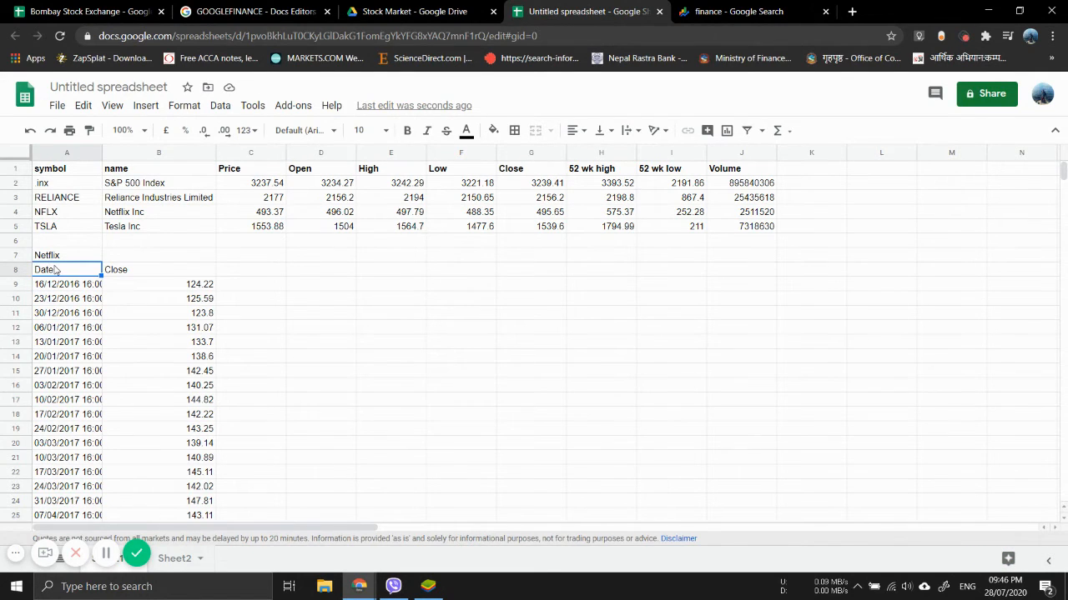
{"action": "key", "text": "shift+Right"}
{"action": "key", "text": "ctrl+shift+Down"}
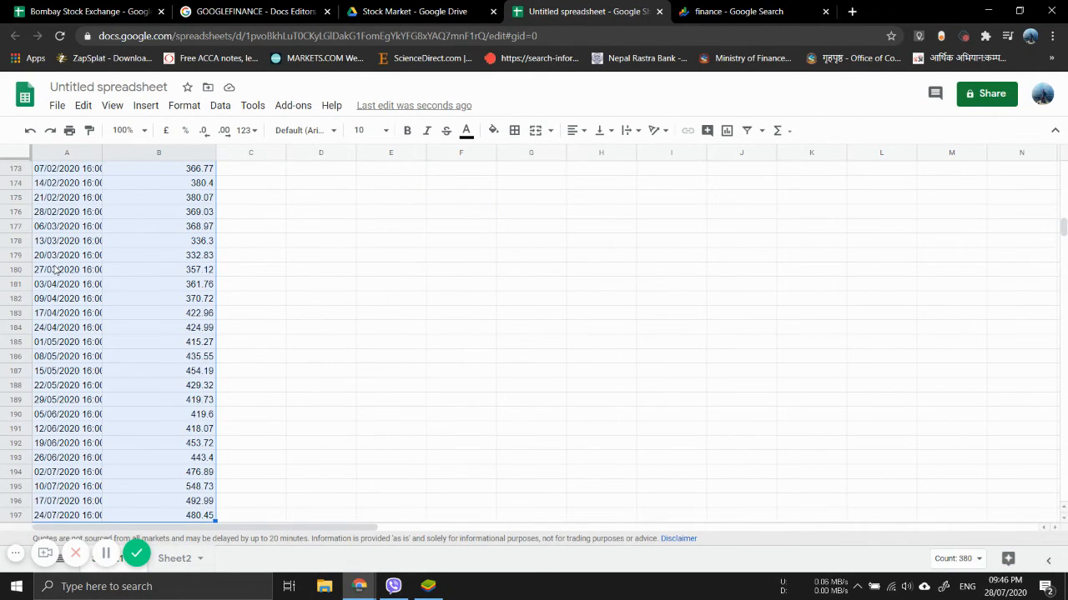
{"action": "left_click", "coordinate": [748, 135]}
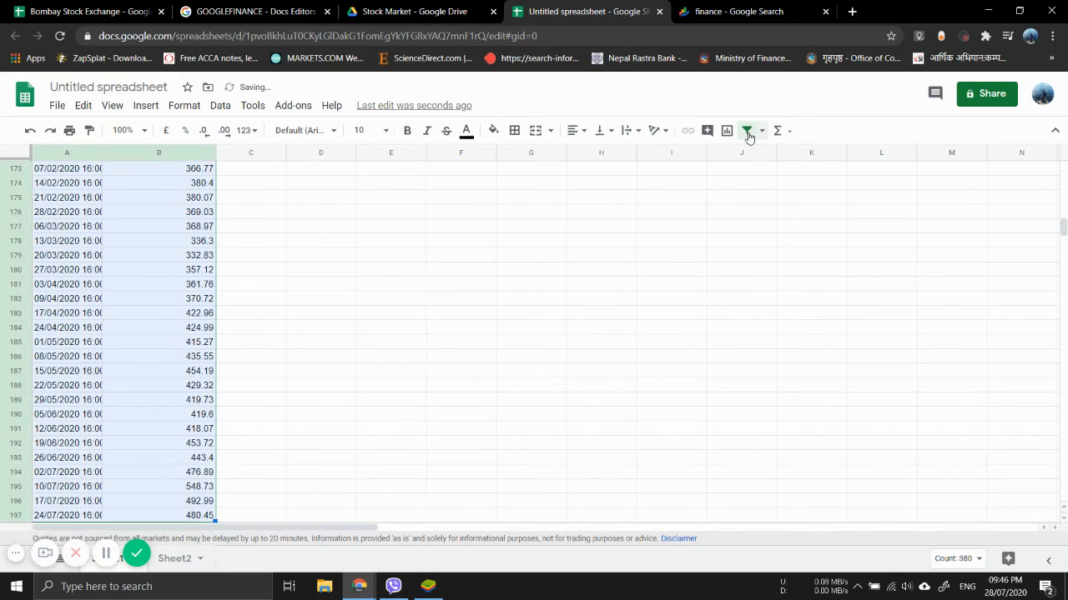
{"action": "scroll", "coordinate": [173, 244], "scroll_direction": "up", "scroll_amount": 20}
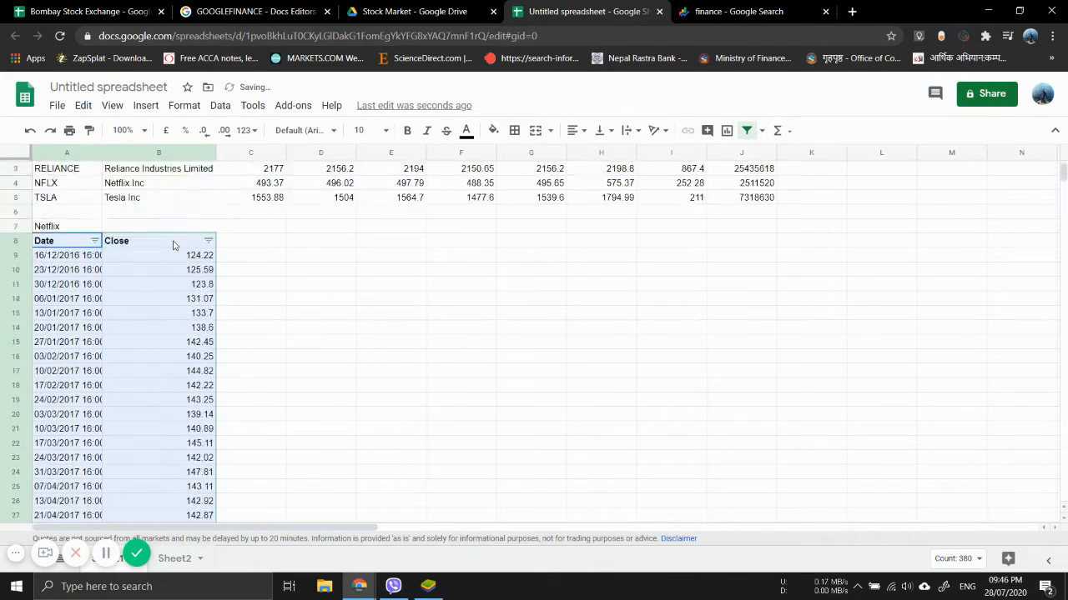
- Examine the filtered Netflix price history and the filter options of its Date column
{"action": "scroll", "coordinate": [173, 245], "scroll_direction": "right", "scroll_amount": 3}
{"action": "scroll", "coordinate": [173, 245], "scroll_direction": "down", "scroll_amount": 7}
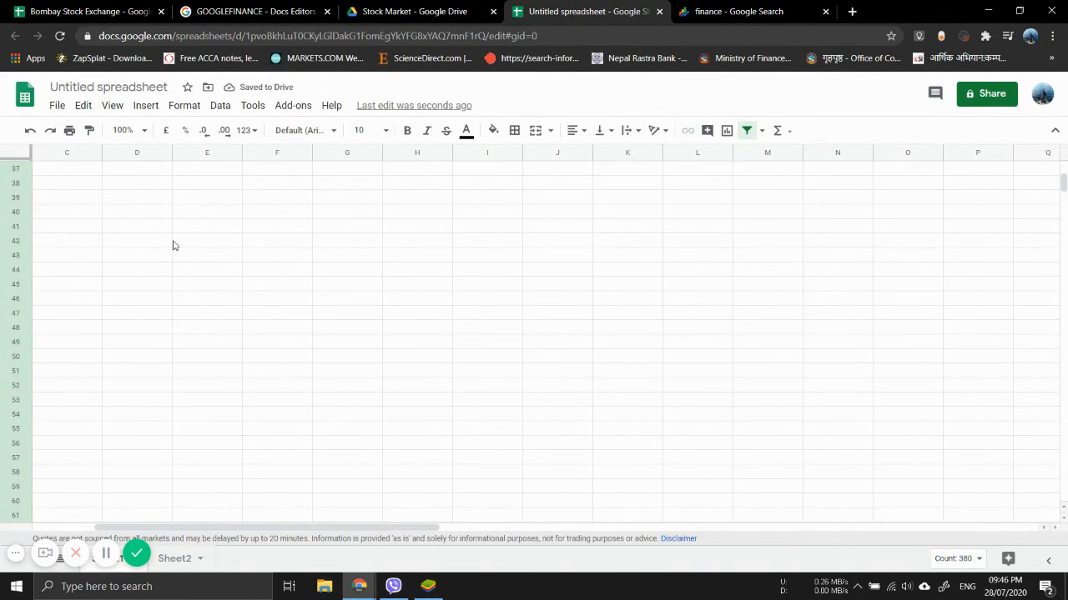
{"action": "scroll", "coordinate": [173, 245], "scroll_direction": "left", "scroll_amount": 3}
{"action": "scroll", "coordinate": [174, 245], "scroll_direction": "up", "scroll_amount": 2}
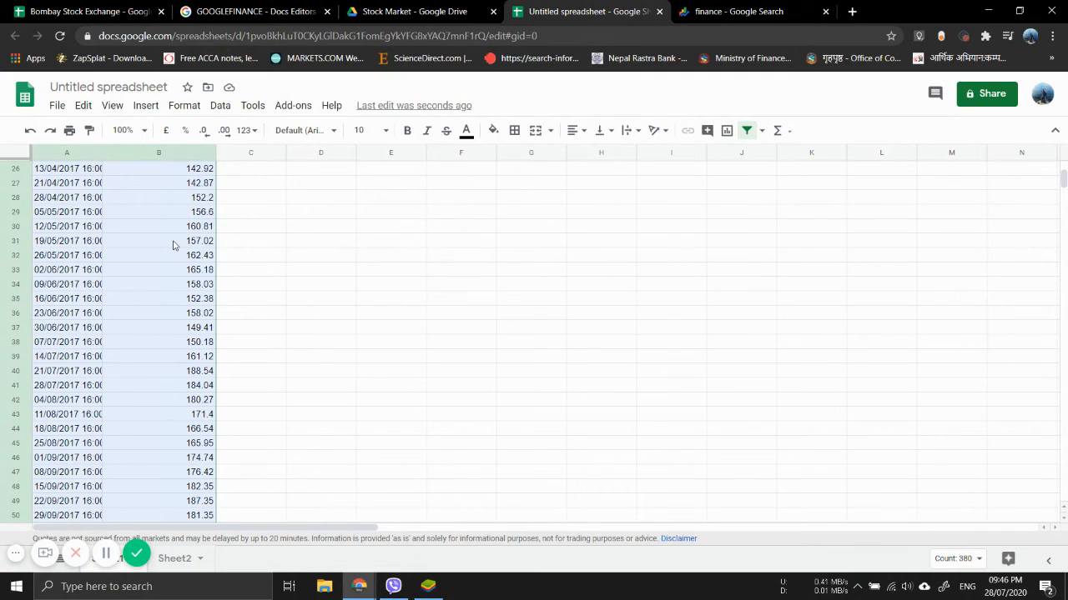
{"action": "scroll", "coordinate": [173, 246], "scroll_direction": "up", "scroll_amount": 5}
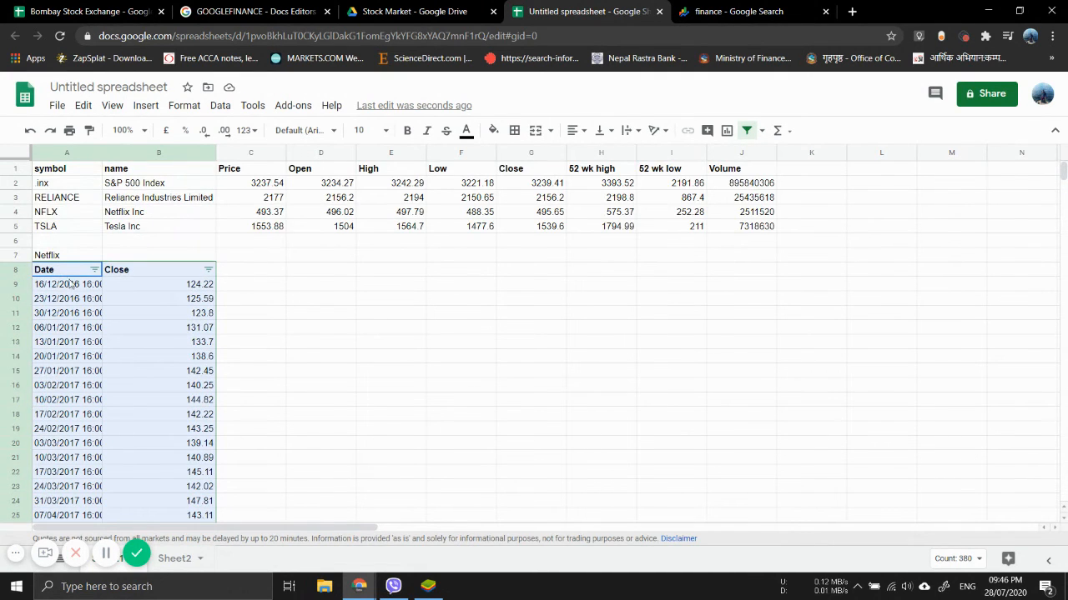
{"action": "left_click", "coordinate": [71, 283]}
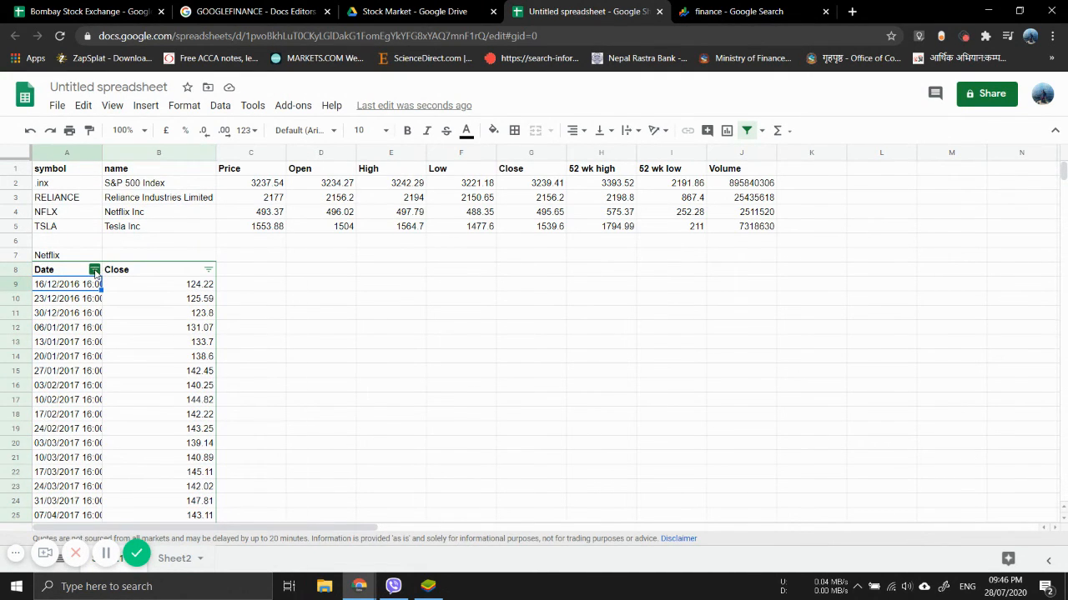
{"action": "left_click", "coordinate": [94, 269]}
{"action": "left_click", "coordinate": [137, 321]}
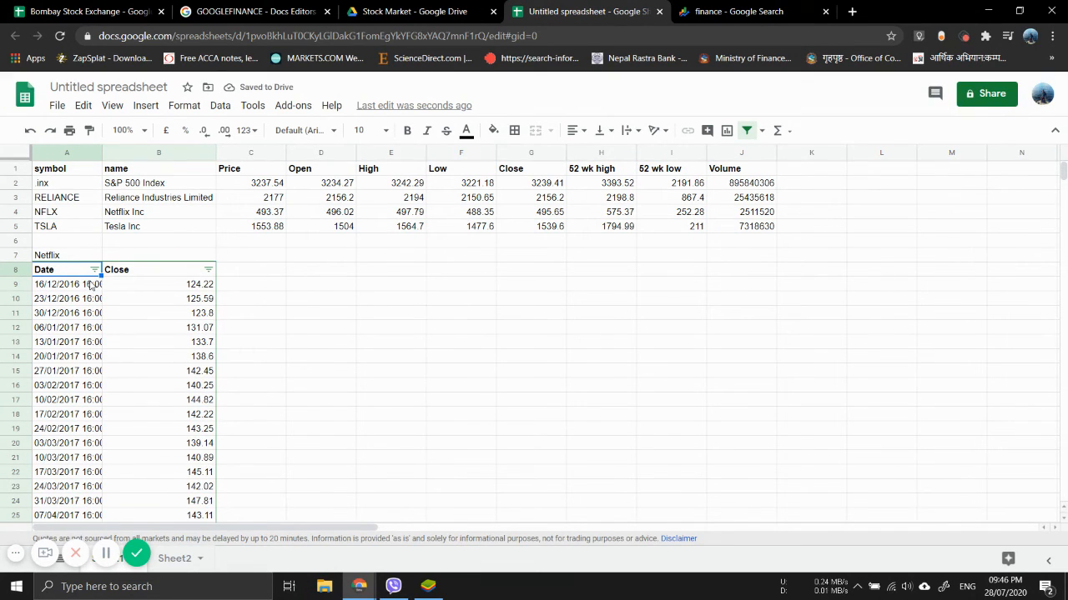
- Enter the header "Date" in cell D8, beside the Netflix price history
{"action": "left_click", "coordinate": [308, 276]}
{"action": "type", "text": "Date"}
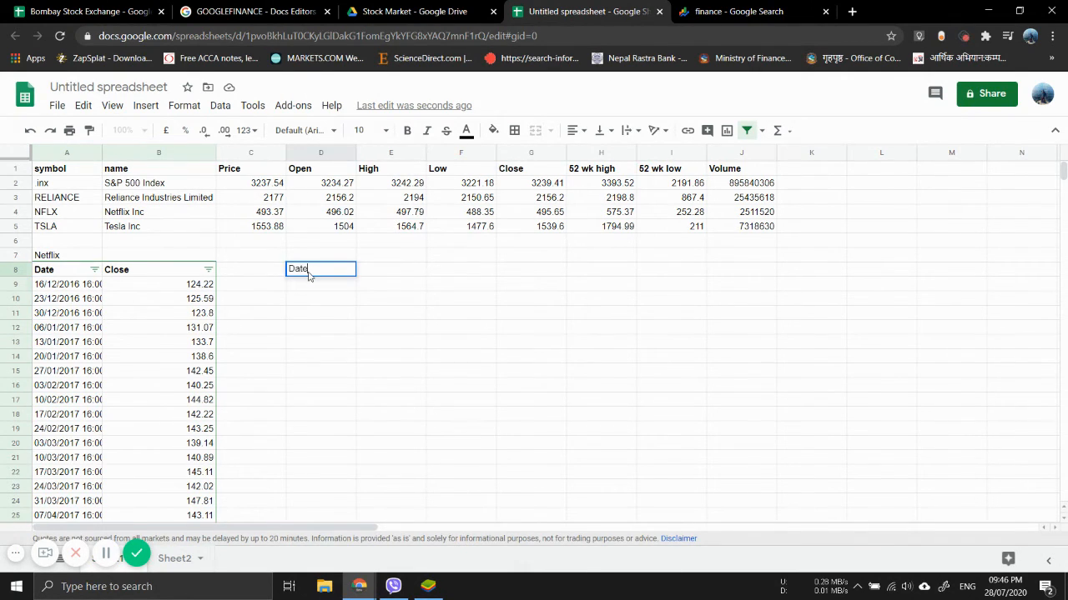
{"action": "key", "text": "Return"}
- Extract the date without its time in D9 with =LEFT(A9,10), and select the empty header cell E8
{"action": "type", "text": "="}
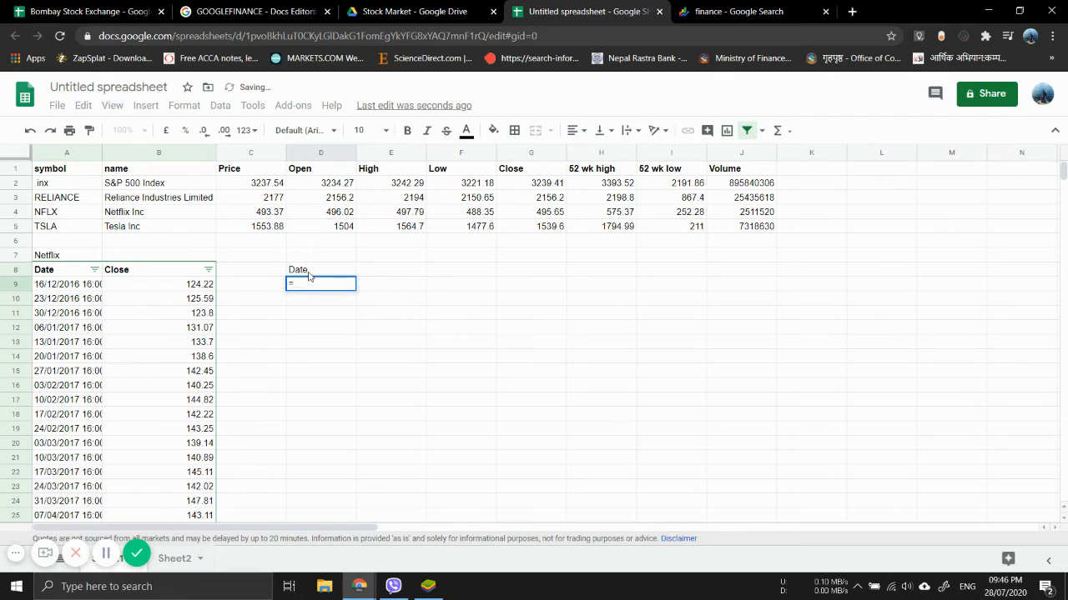
{"action": "type", "text": "LEFT("}
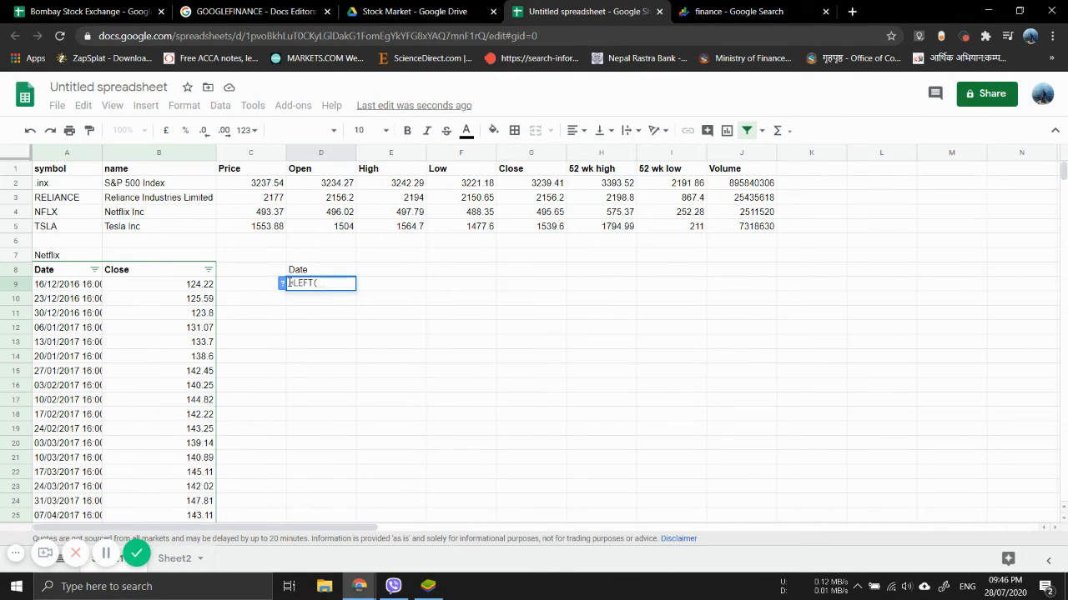
{"action": "left_click", "coordinate": [283, 285]}
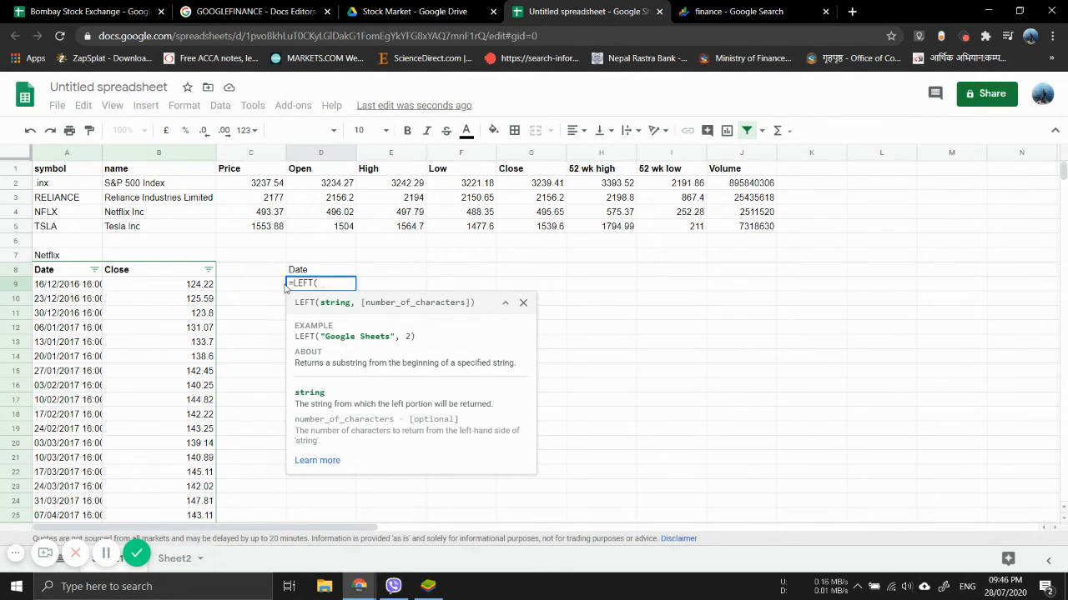
{"action": "key", "text": "Left"}
{"action": "key", "text": "Left"}
{"action": "key", "text": "Left"}
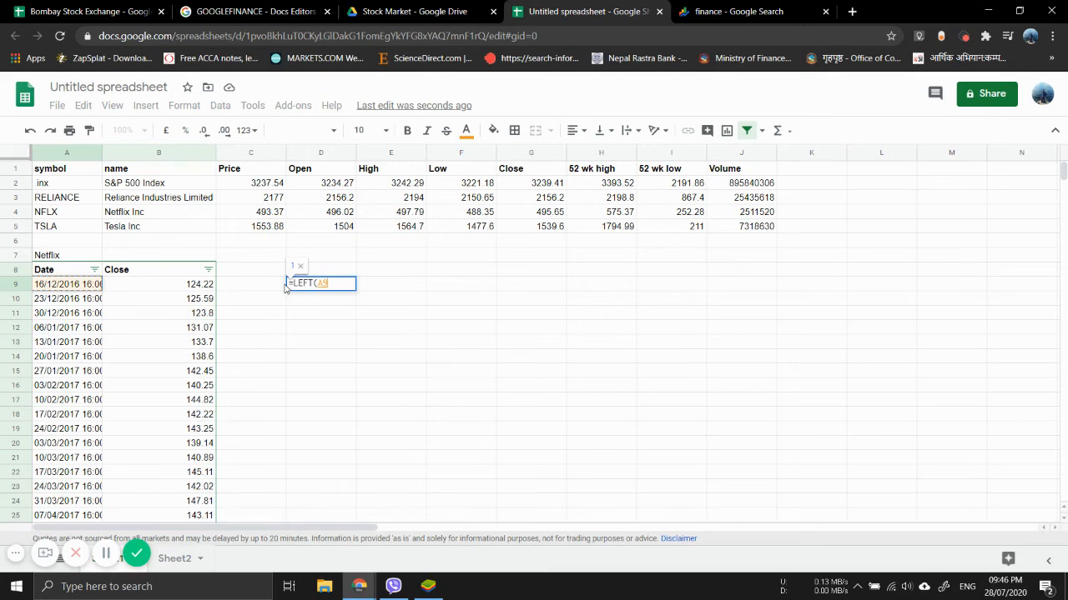
{"action": "type", "text": ","}
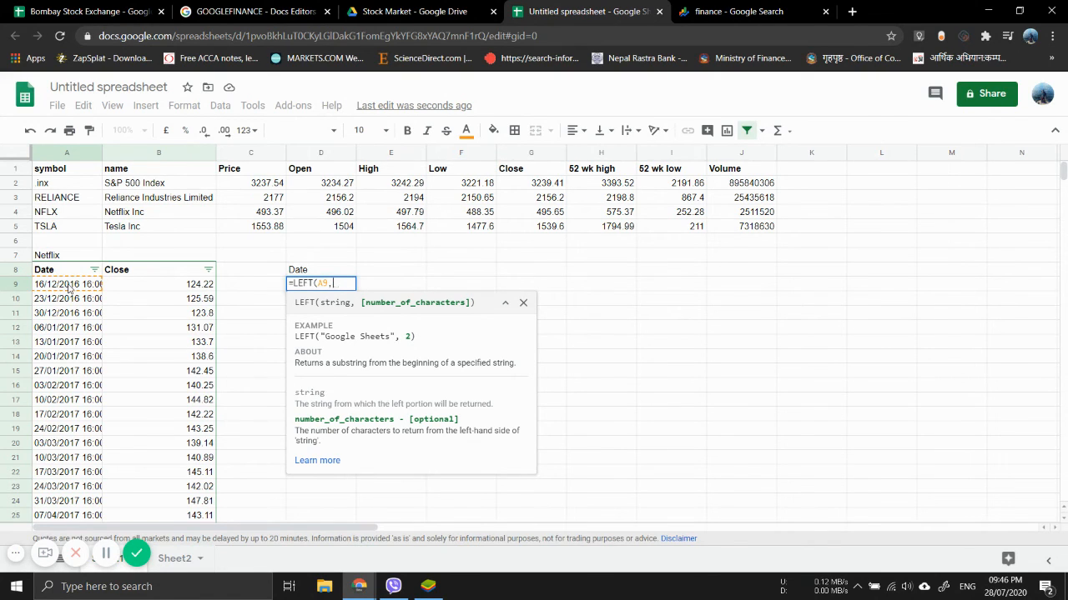
{"action": "type", "text": "10"}
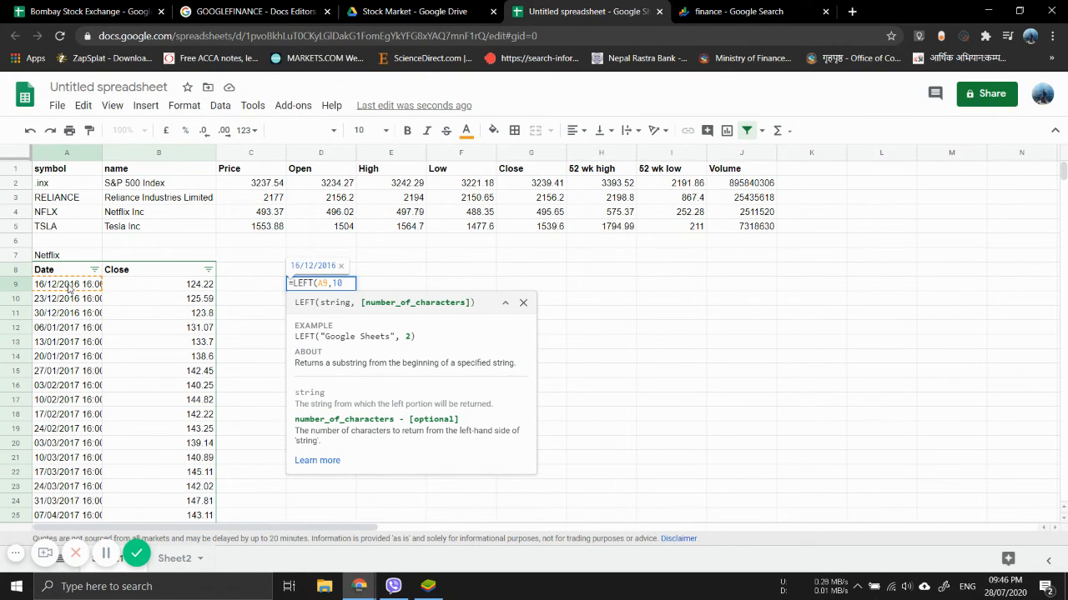
{"action": "type", "text": ")"}
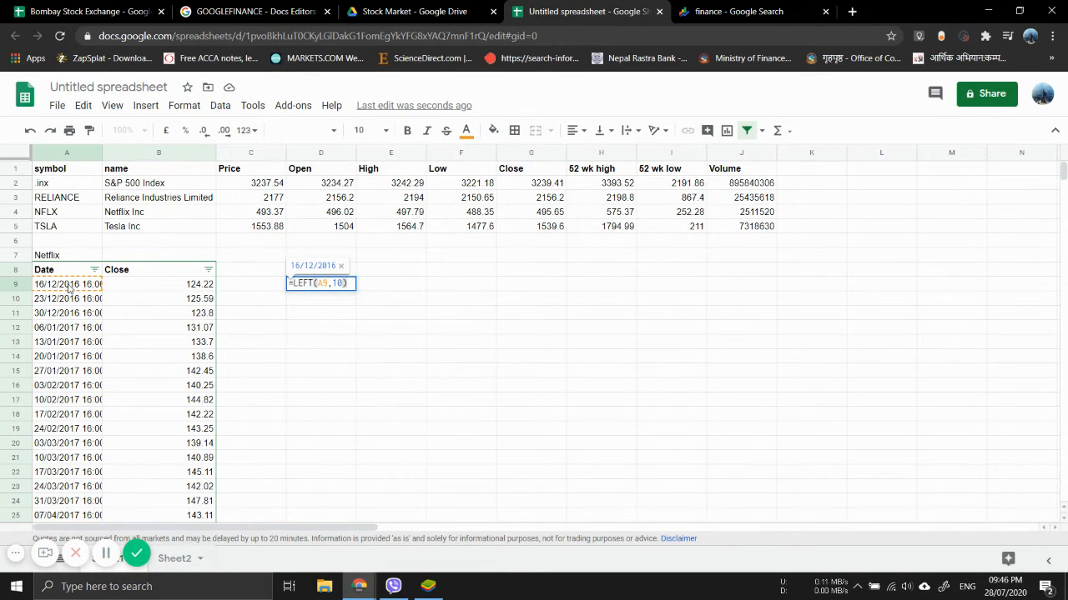
{"action": "key", "text": "Return"}
{"action": "key", "text": "Up"}
{"action": "key", "text": "Right"}
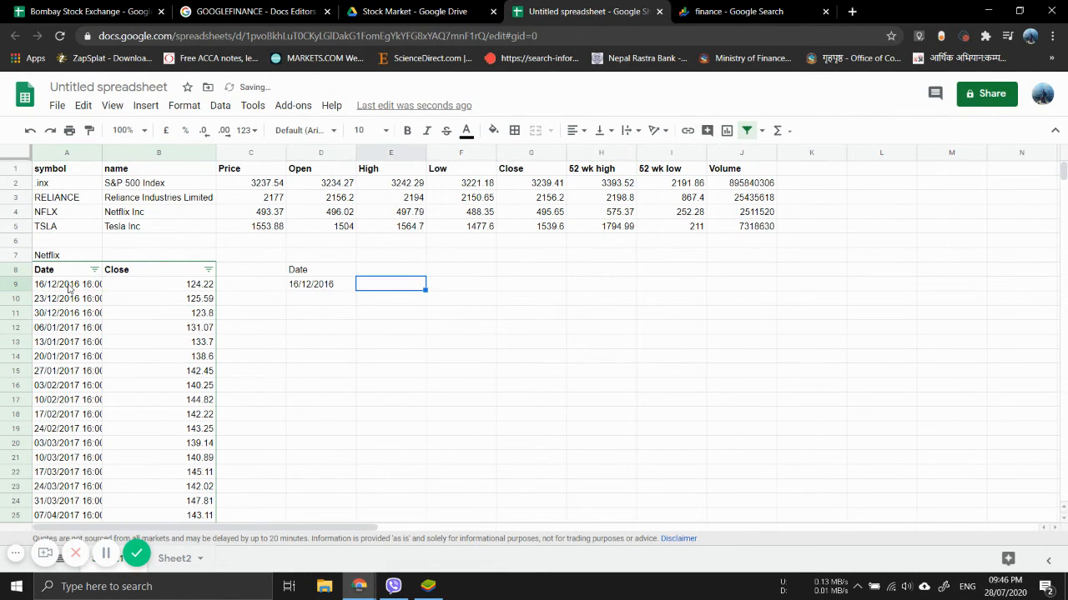
{"action": "key", "text": "Up"}
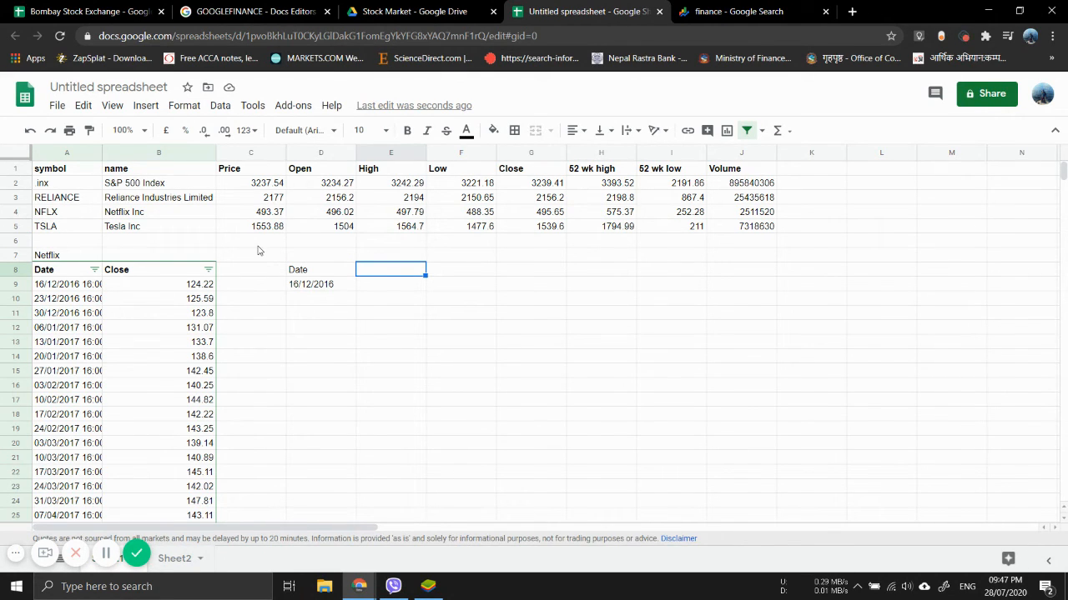
- Read the GOOGLEFINANCE sample usage with the "DAILY" interval on the Docs Editors Help page and return to the spreadsheet
{"action": "left_click", "coordinate": [250, 12]}
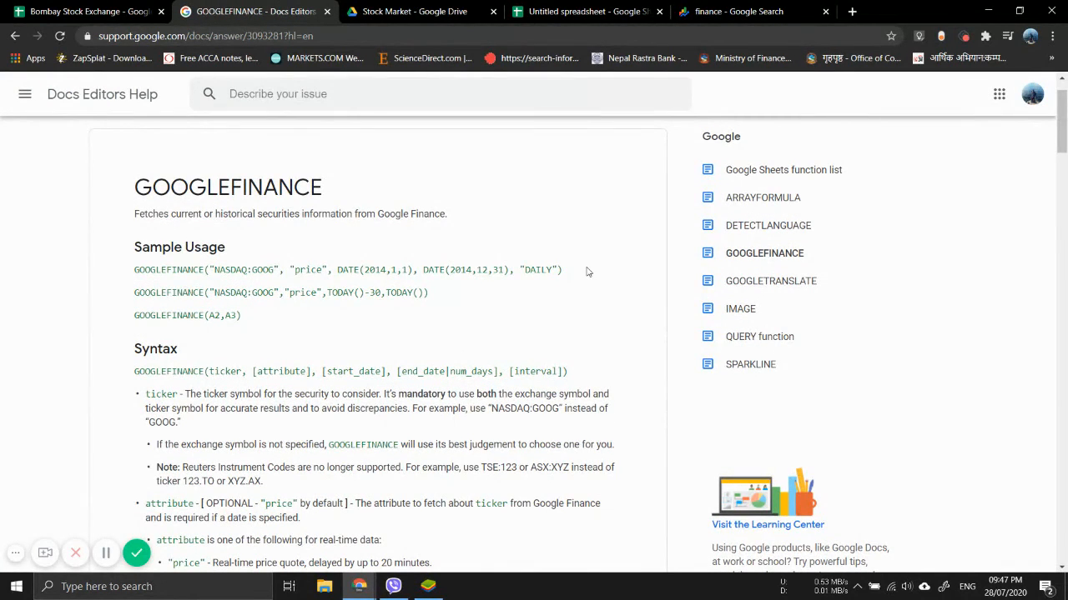
{"action": "left_click_drag", "start_coordinate": [587, 271], "coordinate": [125, 276]}
{"action": "left_click", "coordinate": [125, 276]}
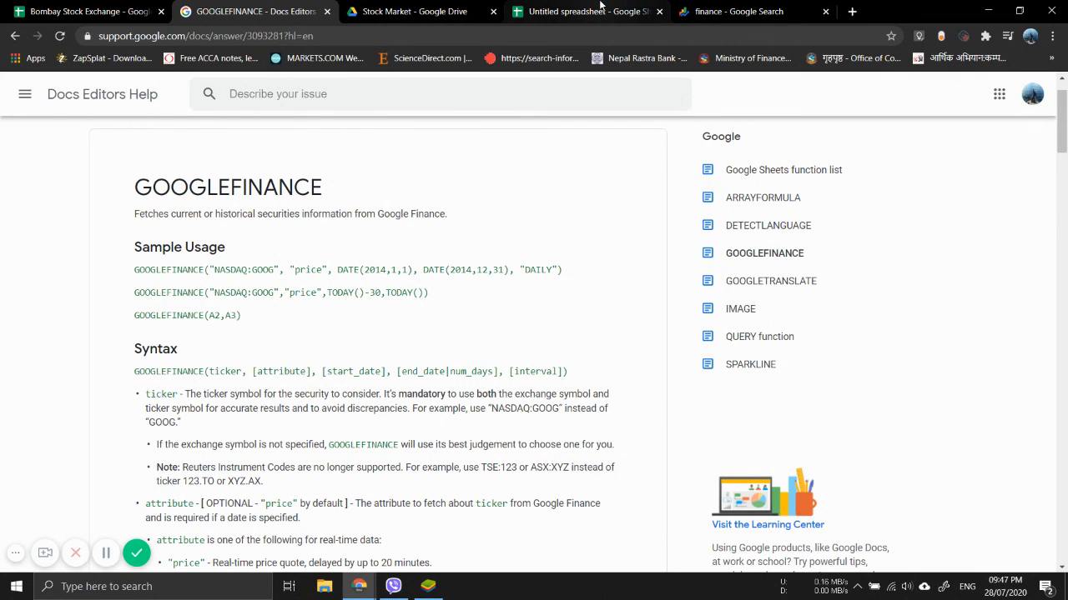
{"action": "left_click", "coordinate": [584, 11]}
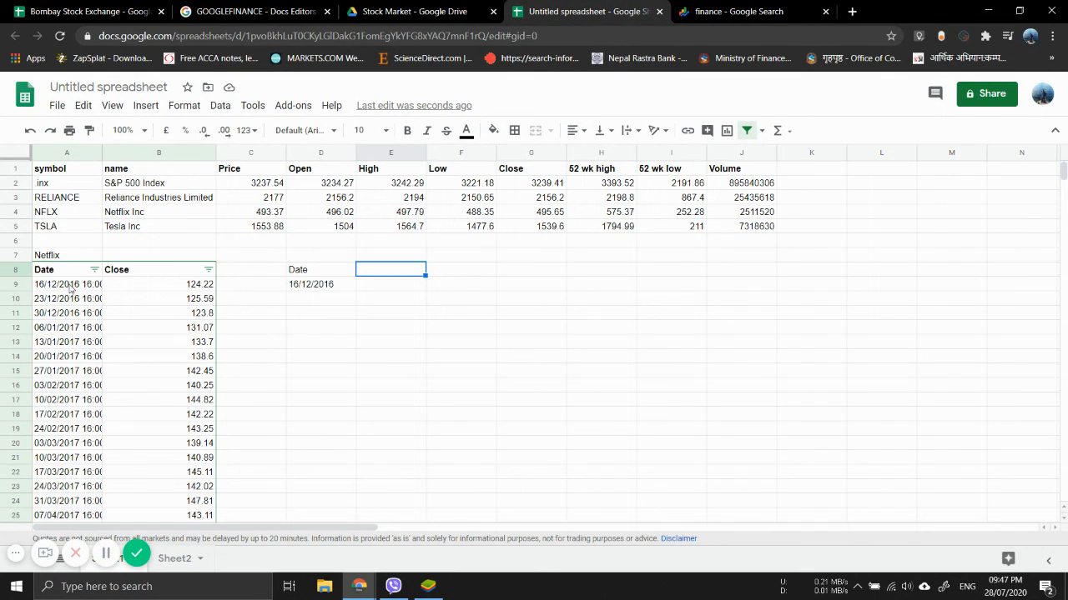